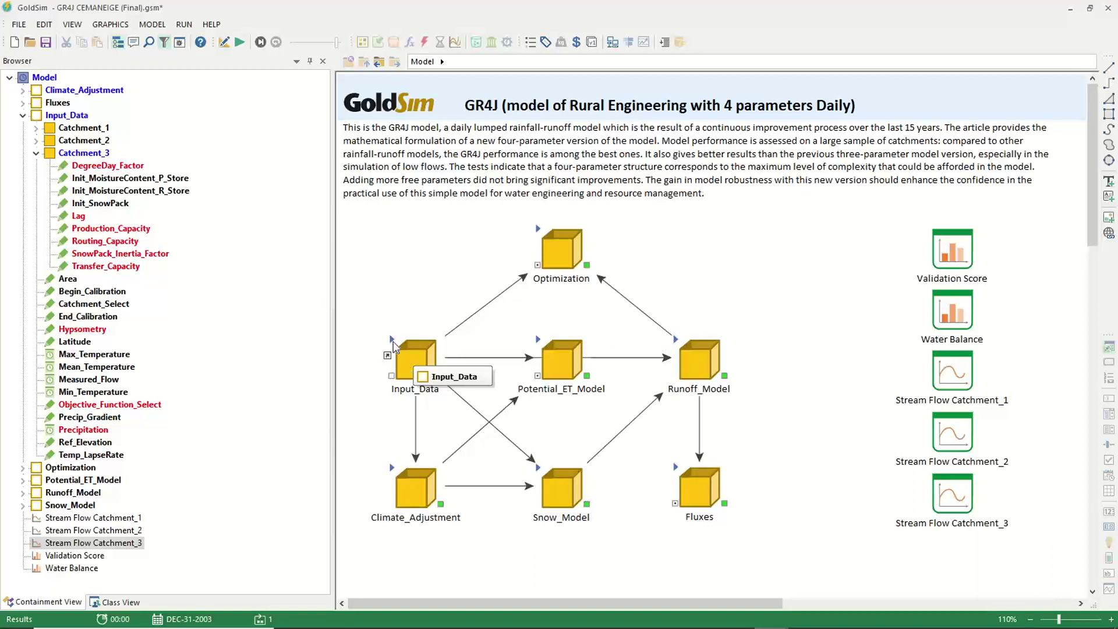
Step: Open the Input_Data container and view the Precipitation element's time series data for the catchments, then close its properties
{"action": "left_click", "coordinate": [394, 346]}
{"action": "double_click", "coordinate": [395, 346]}
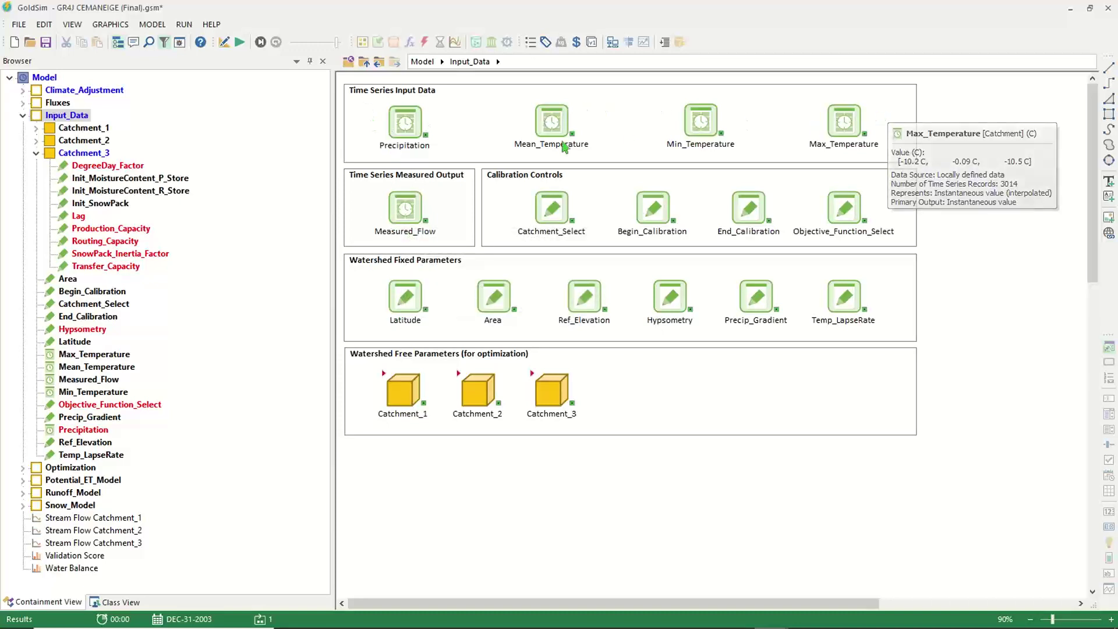
{"action": "mouse_move", "coordinate": [518, 146]}
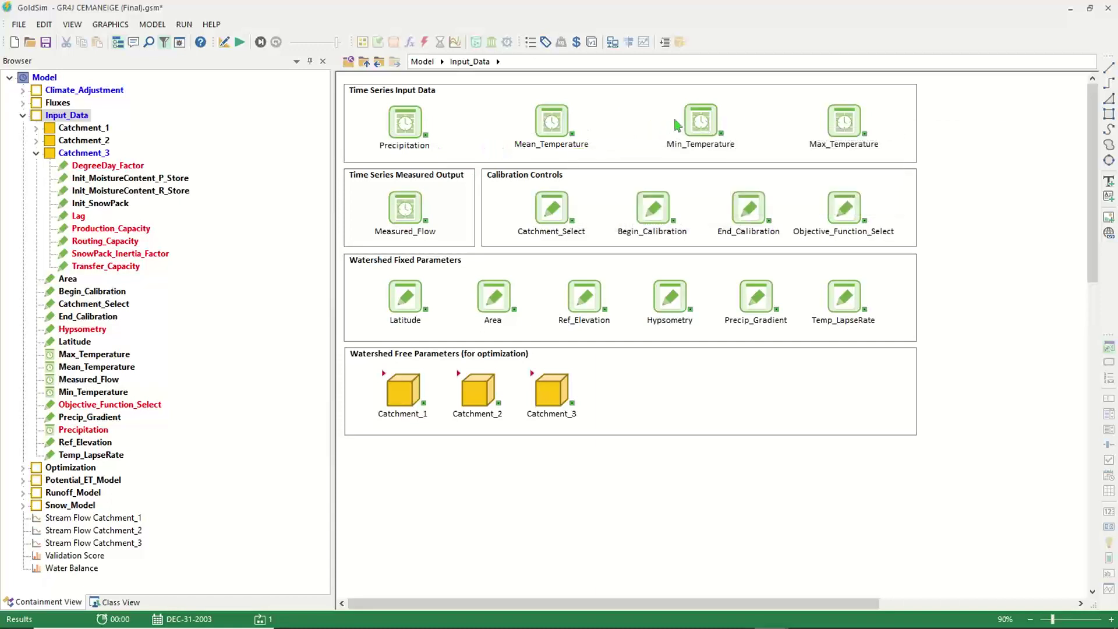
{"action": "double_click", "coordinate": [429, 144]}
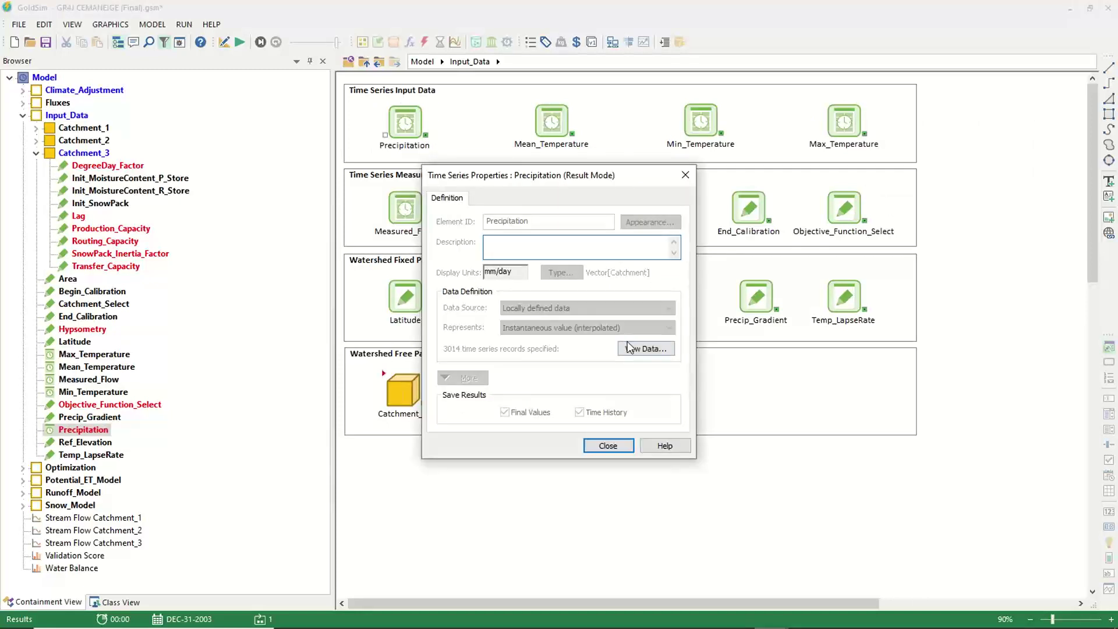
{"action": "left_click", "coordinate": [646, 348]}
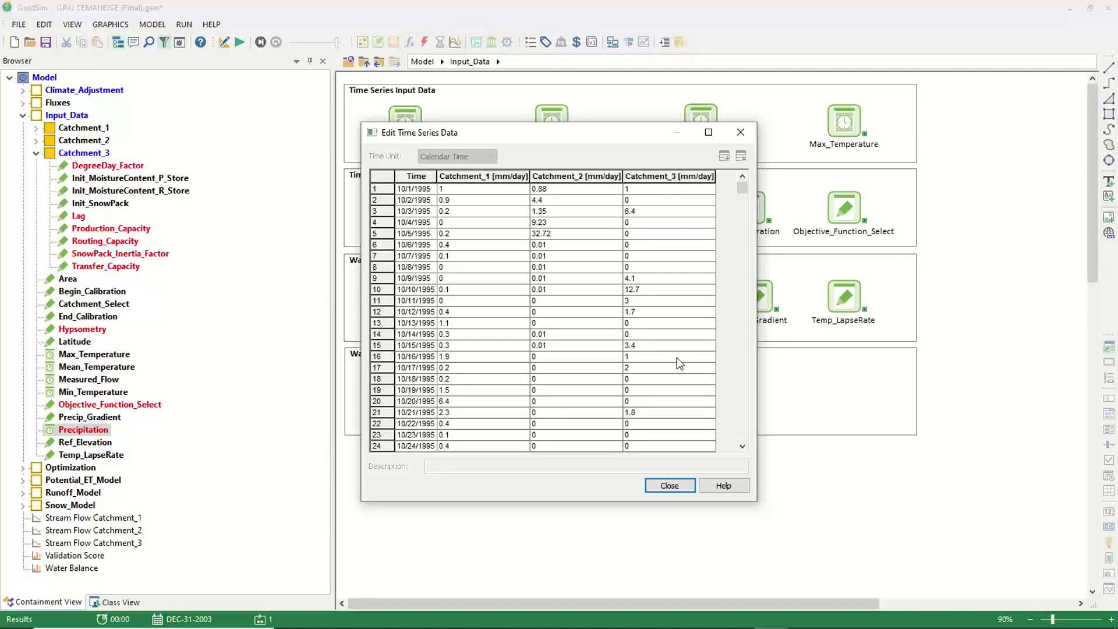
{"action": "left_click", "coordinate": [656, 483]}
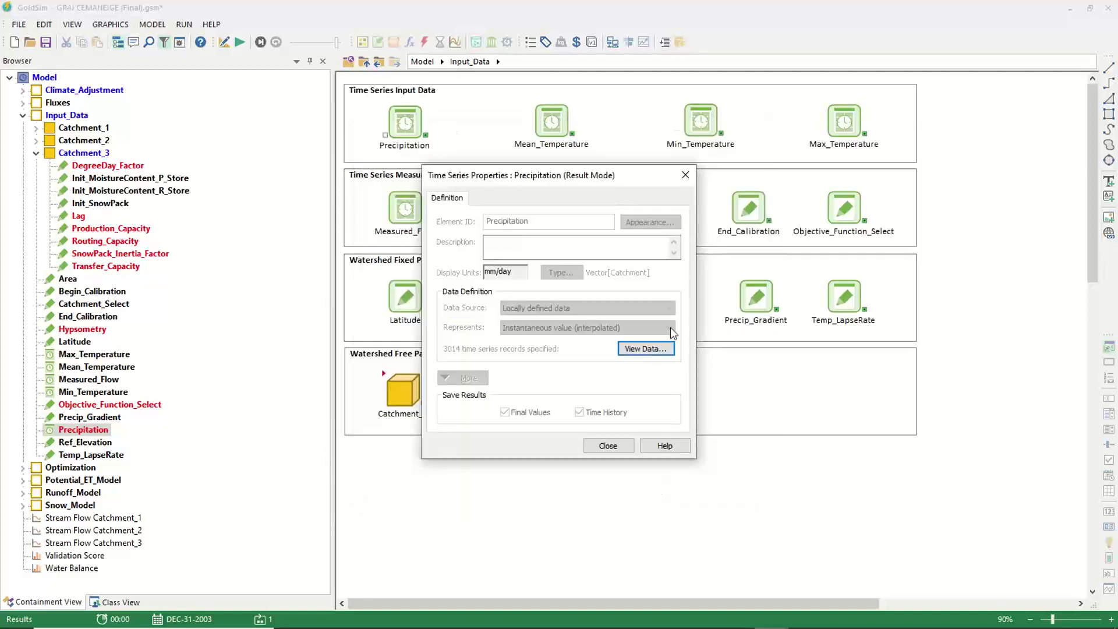
{"action": "left_click", "coordinate": [612, 449]}
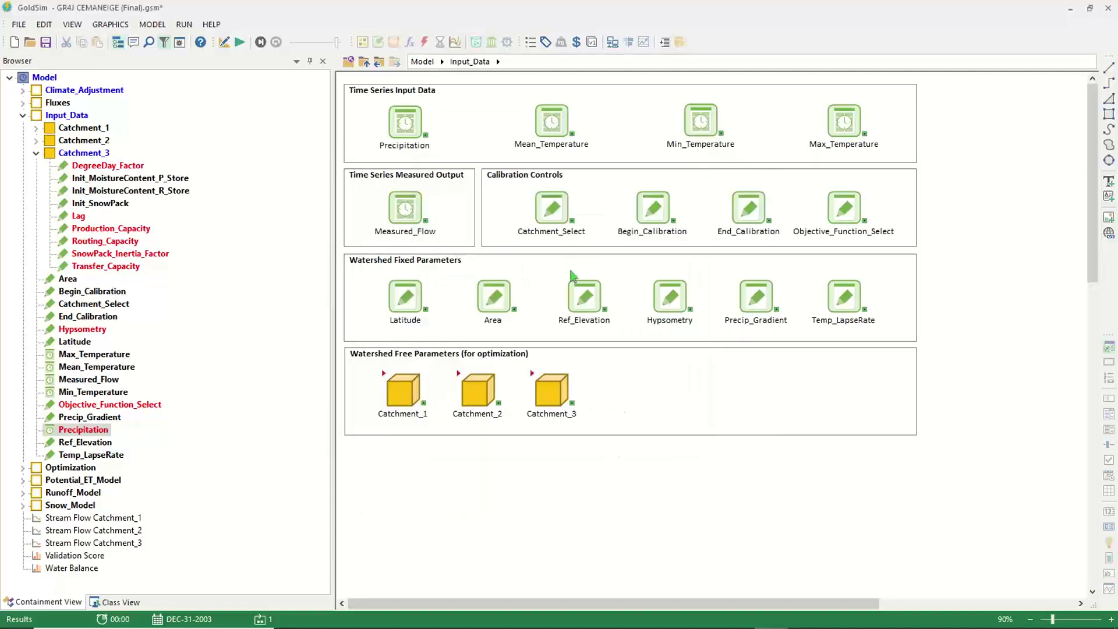
Step: Examine the Measured_Flow element's properties and its time series data for each catchment
{"action": "double_click", "coordinate": [409, 214]}
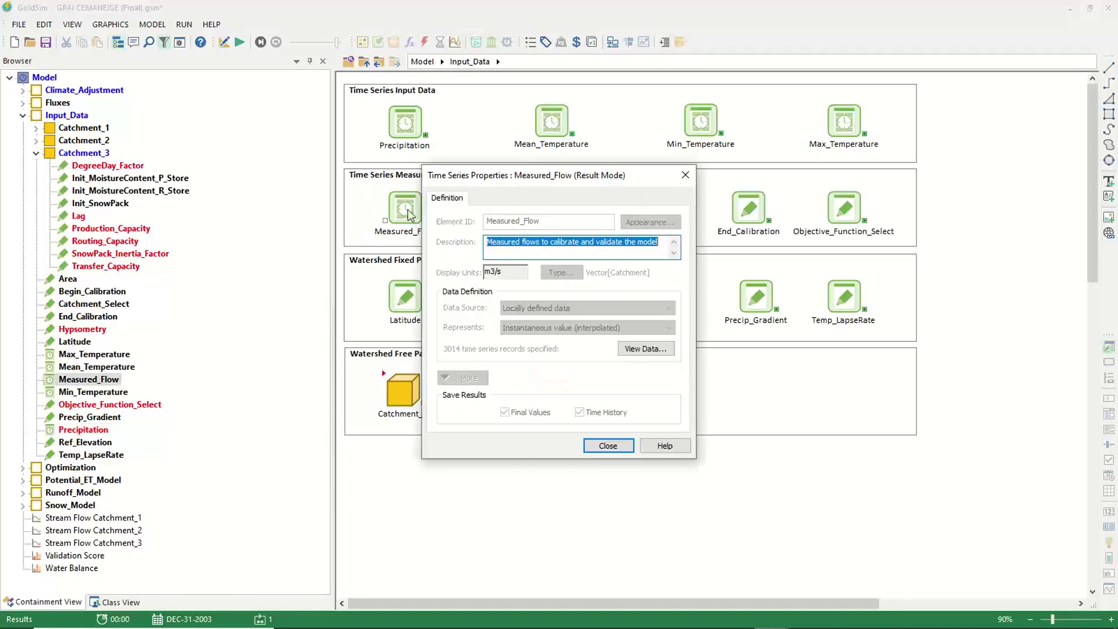
{"action": "left_click", "coordinate": [656, 347]}
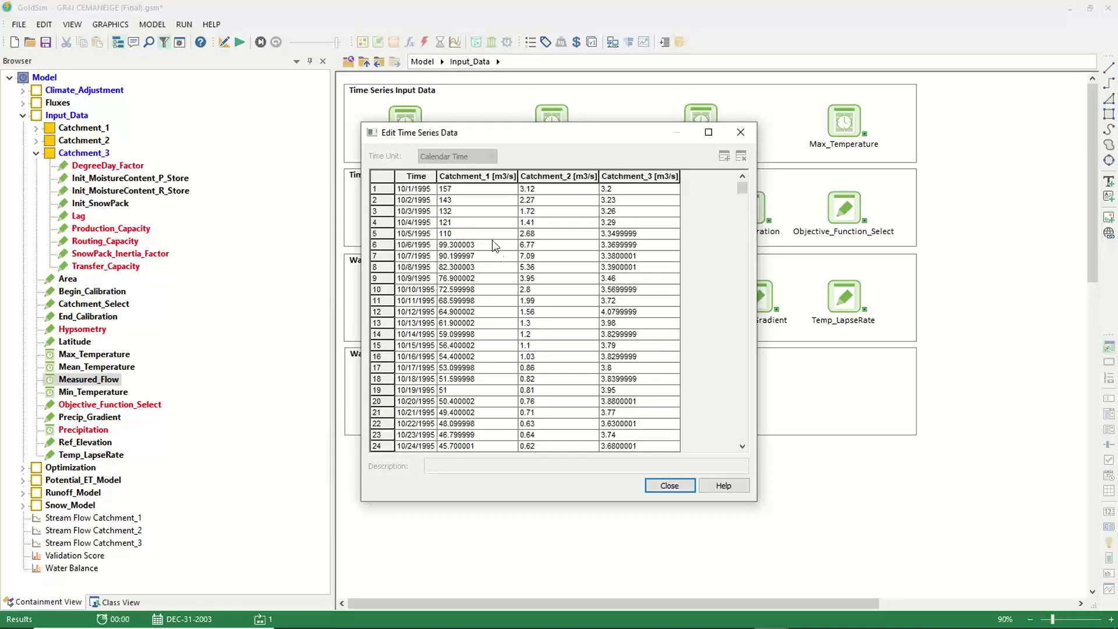
{"action": "left_click", "coordinate": [664, 486]}
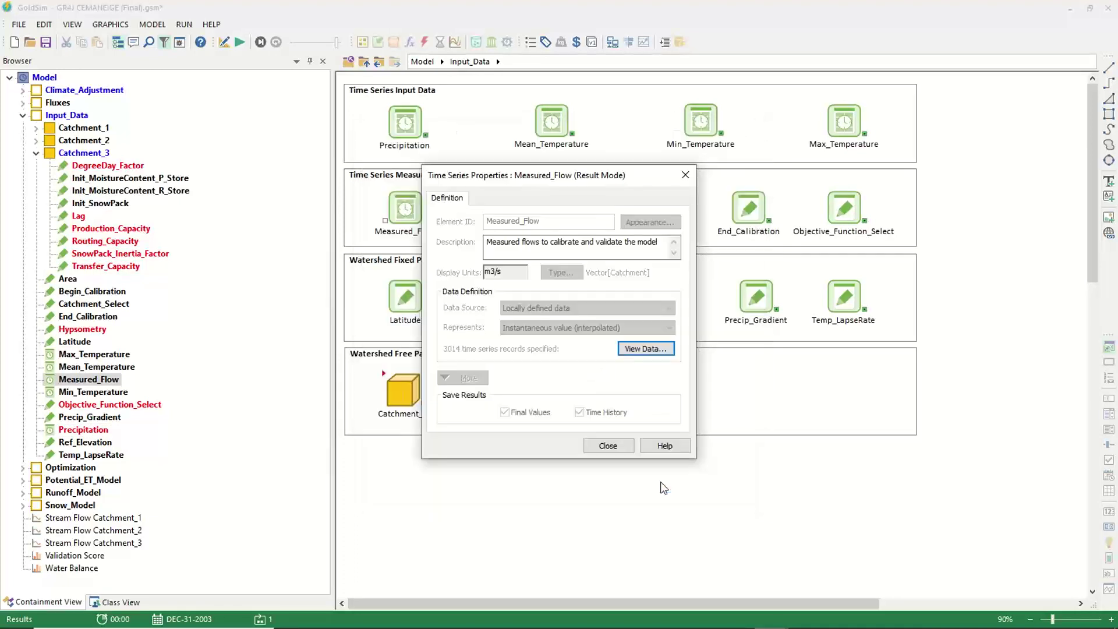
{"action": "left_click", "coordinate": [607, 445]}
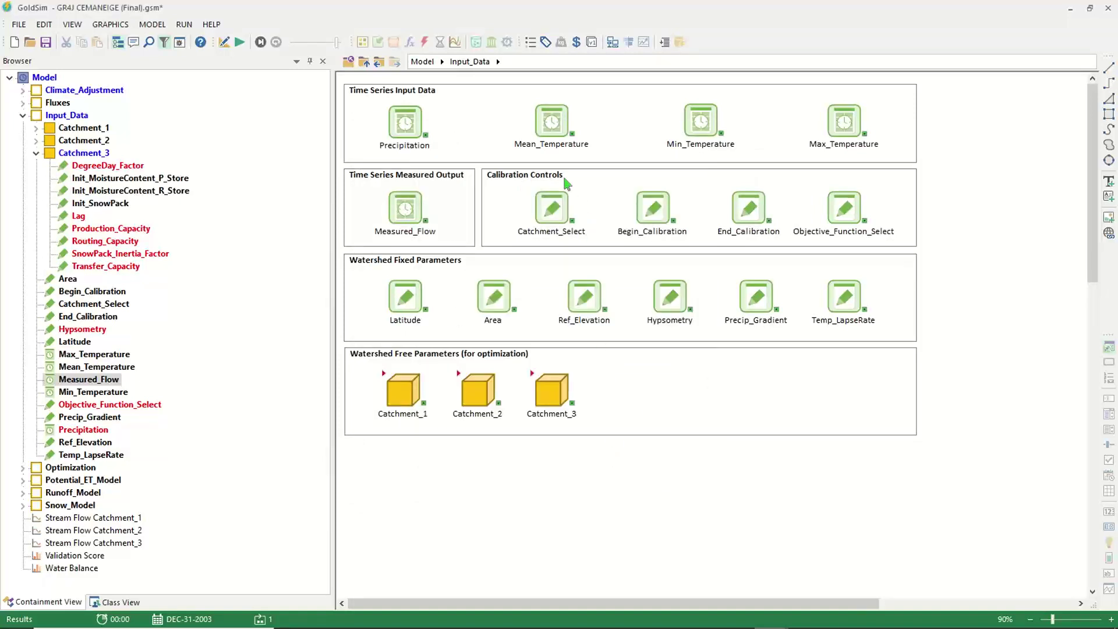
Step: View the Latitude vector values for the three catchments in the watershed fixed parameters
{"action": "mouse_move", "coordinate": [403, 315]}
{"action": "double_click", "coordinate": [424, 299]}
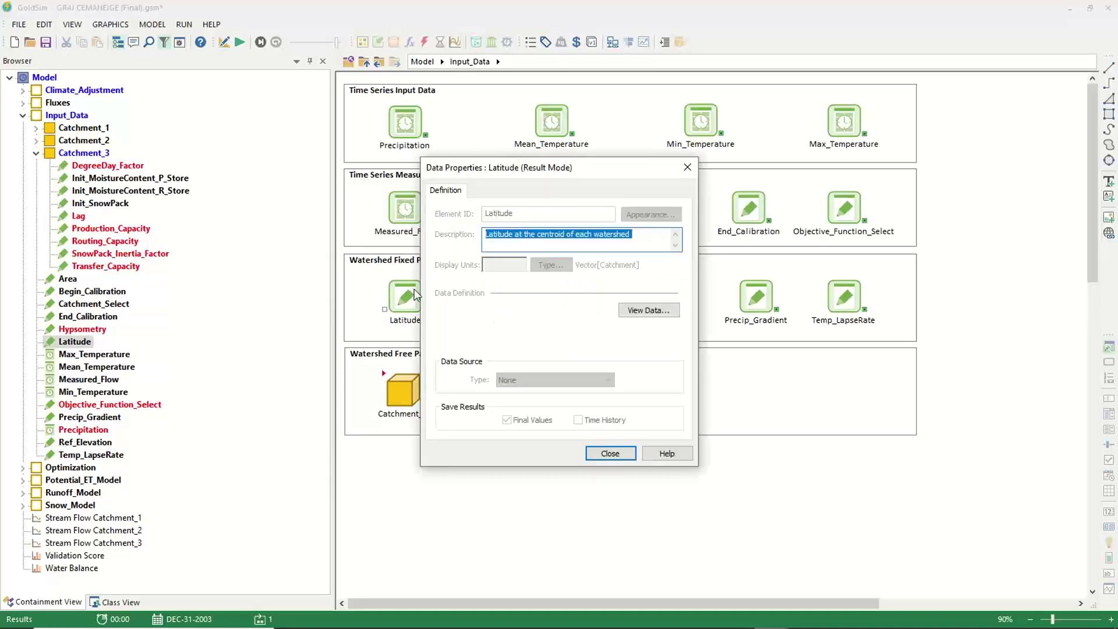
{"action": "left_click", "coordinate": [635, 311]}
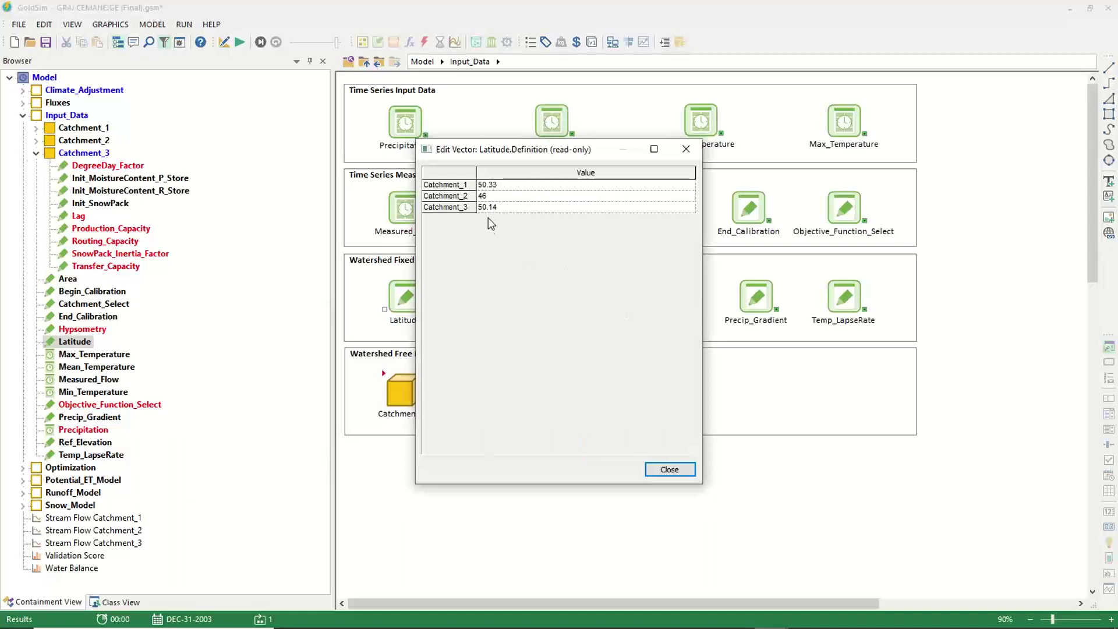
{"action": "left_click", "coordinate": [673, 471]}
{"action": "left_click", "coordinate": [621, 458]}
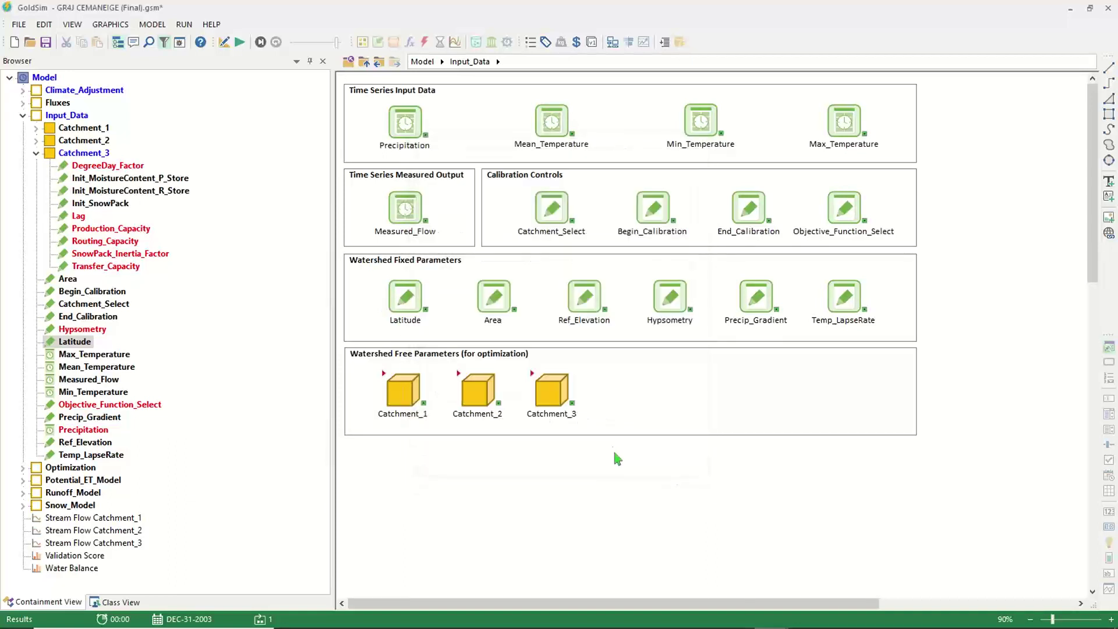
Step: Check the Area values and read the description in the Ref_Elevation element's properties
{"action": "mouse_move", "coordinate": [504, 301]}
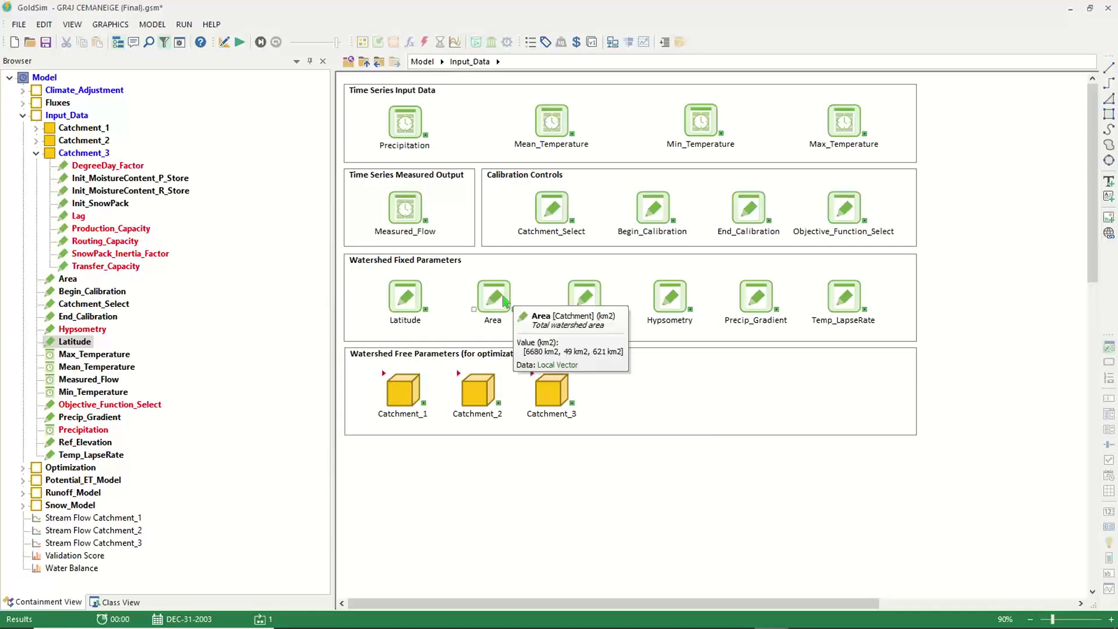
{"action": "mouse_move", "coordinate": [579, 297]}
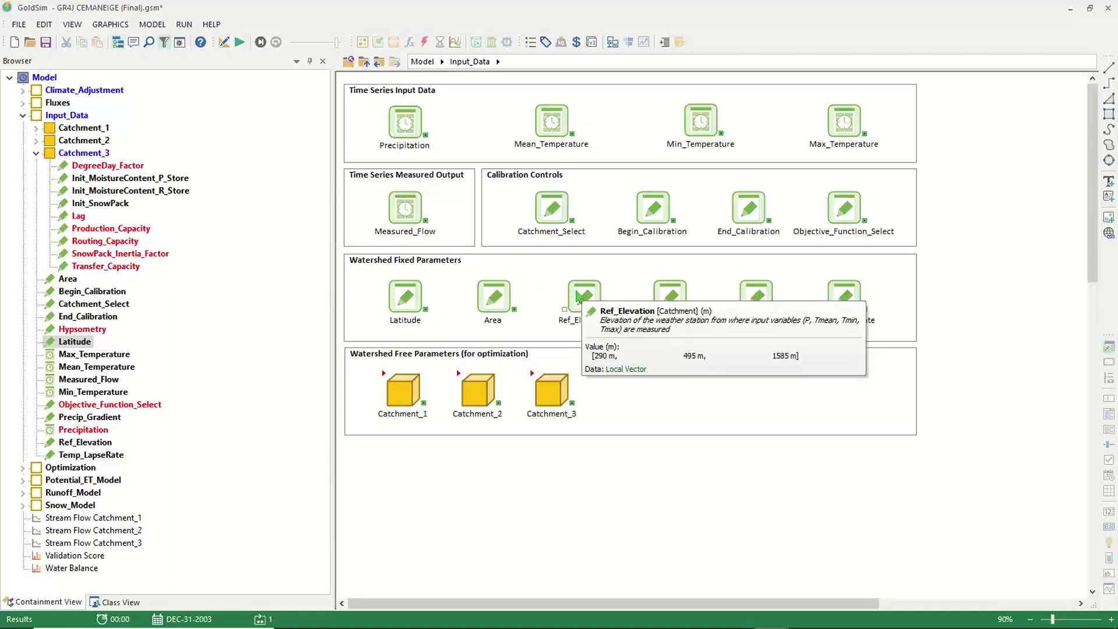
{"action": "double_click", "coordinate": [578, 297]}
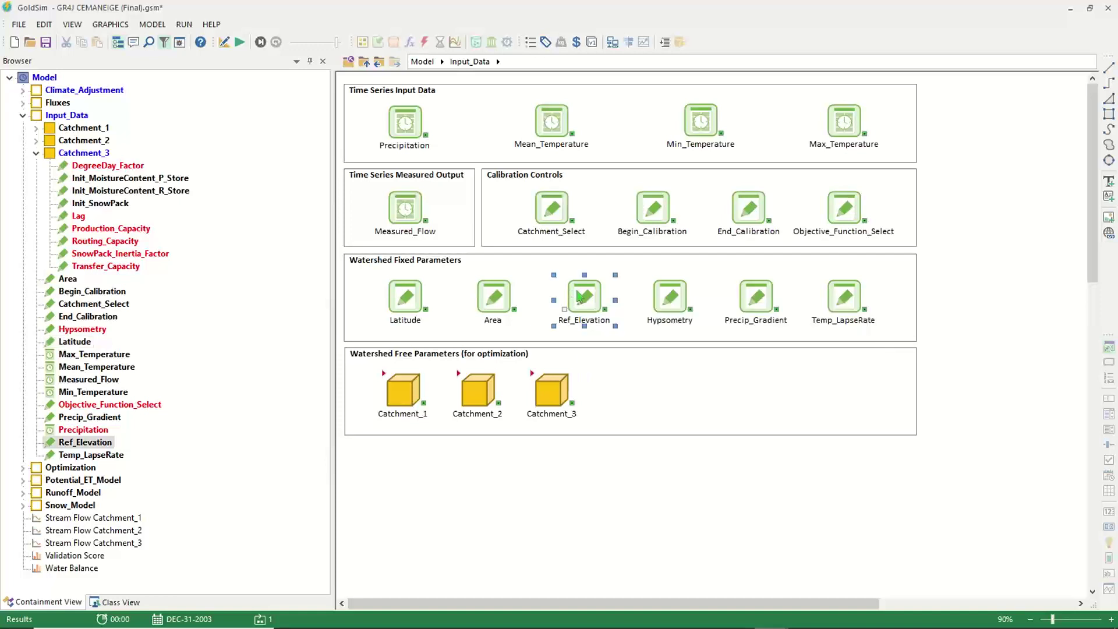
{"action": "left_click", "coordinate": [487, 241]}
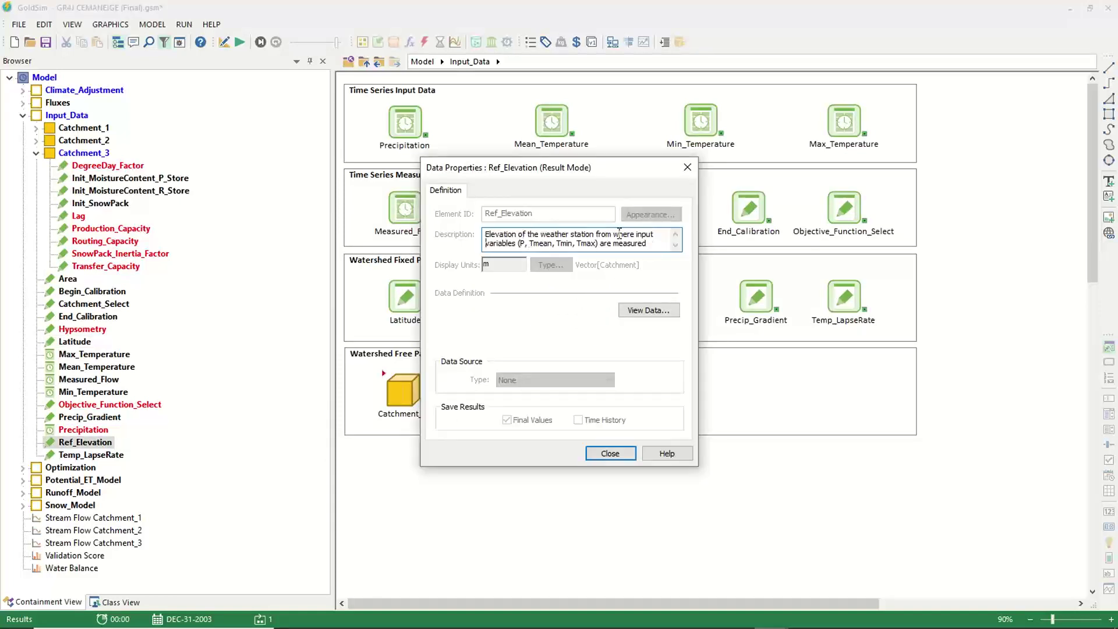
{"action": "left_click", "coordinate": [610, 453]}
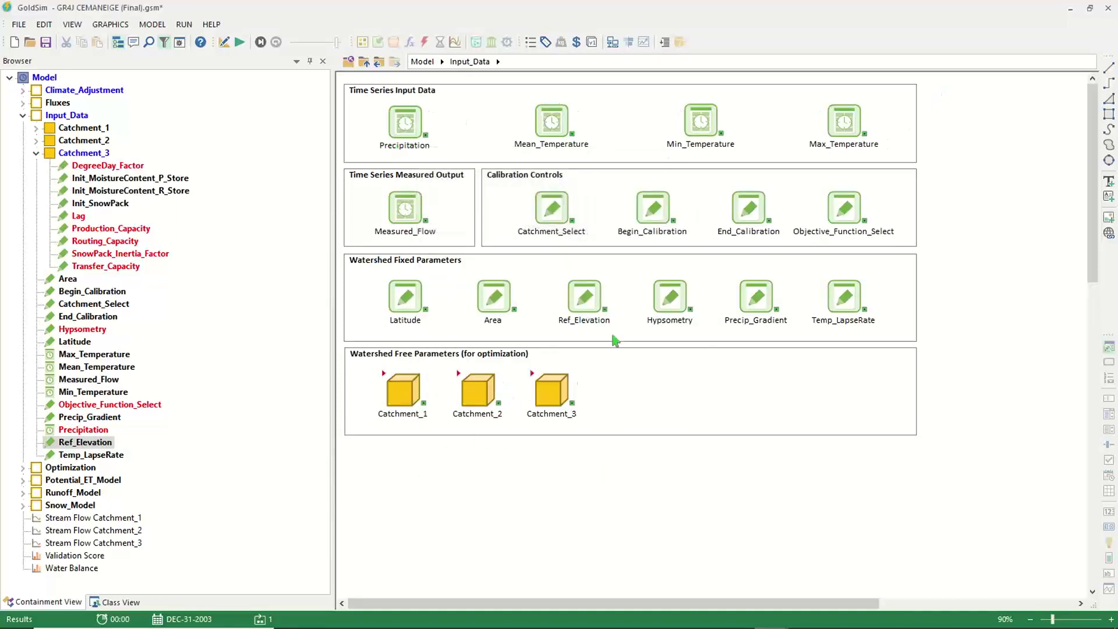
Step: Examine the Hypsometry matrix of median altitudes by catchment and elevation band
{"action": "left_click", "coordinate": [669, 308]}
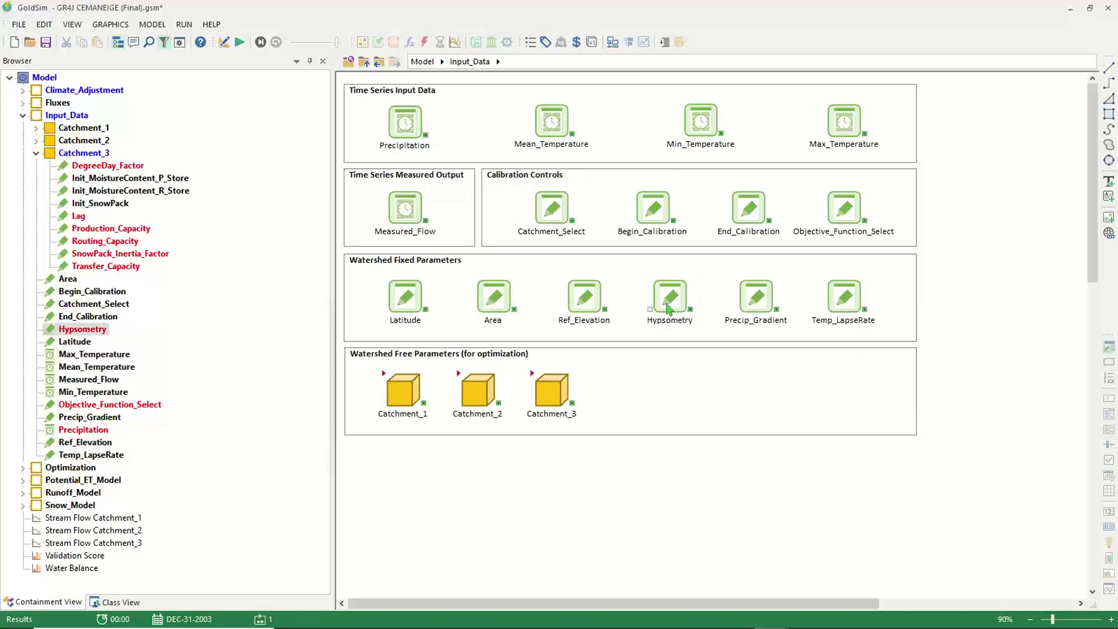
{"action": "double_click", "coordinate": [668, 309]}
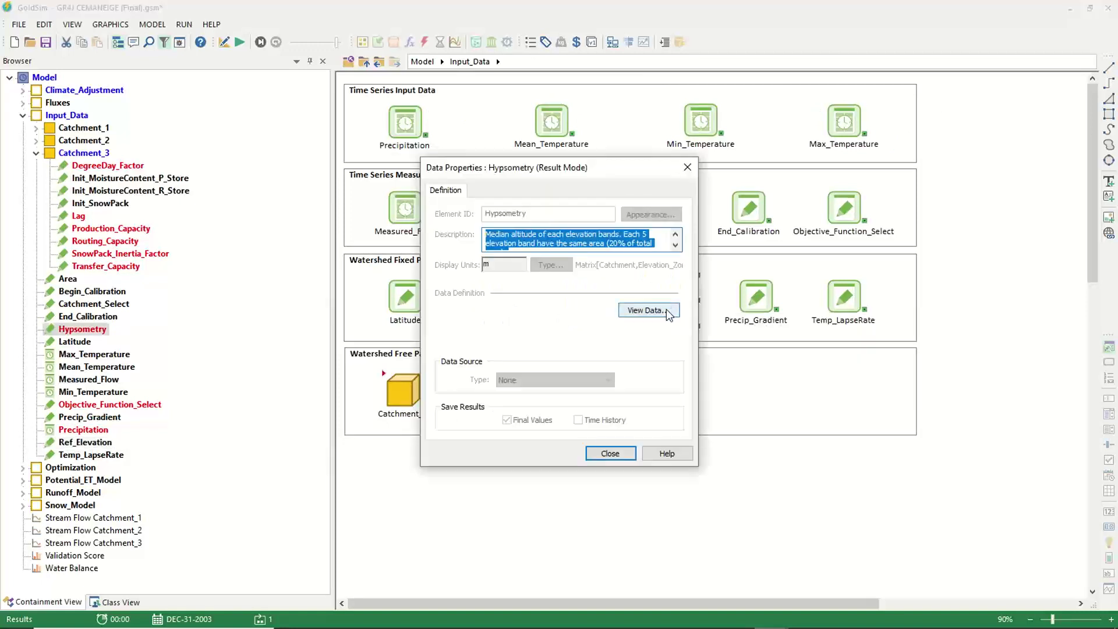
{"action": "left_click", "coordinate": [666, 309]}
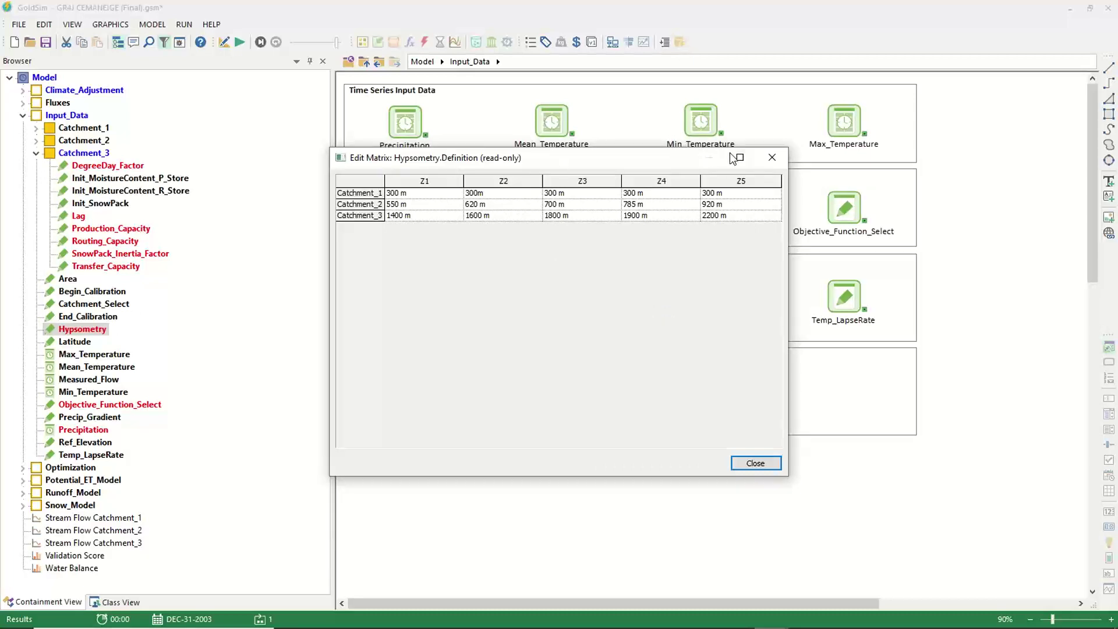
{"action": "left_click", "coordinate": [438, 196]}
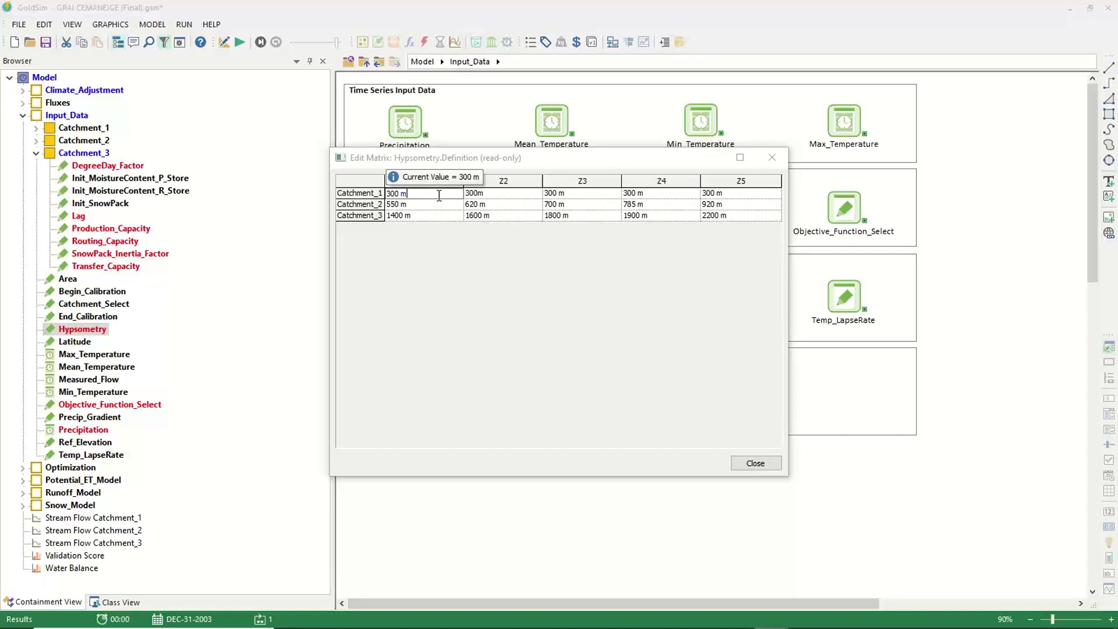
{"action": "left_click", "coordinate": [477, 197]}
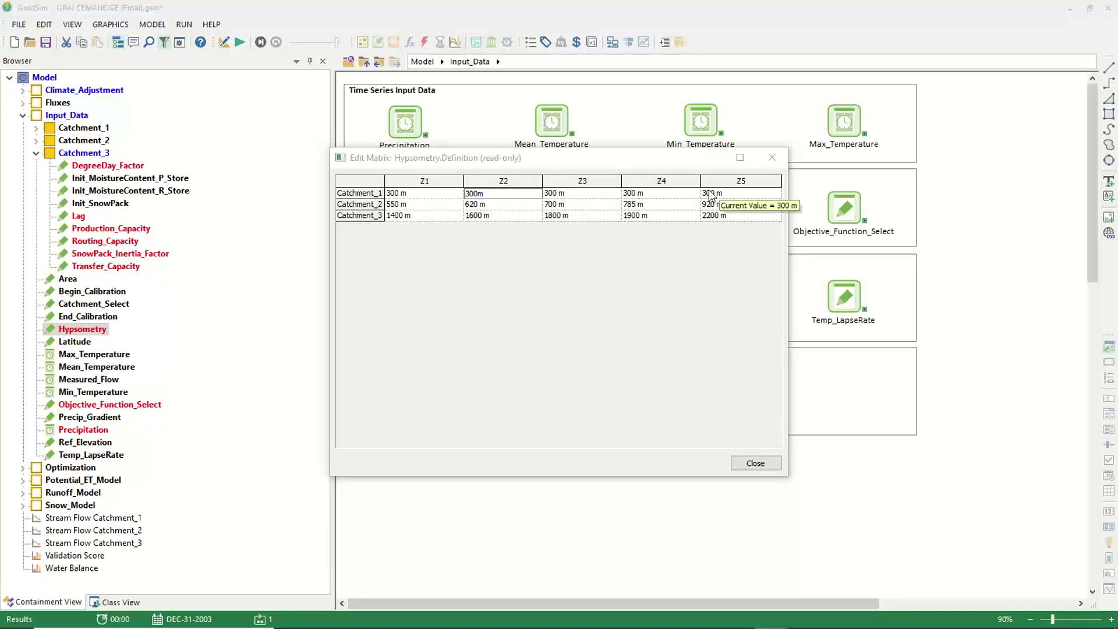
{"action": "left_click", "coordinate": [365, 192]}
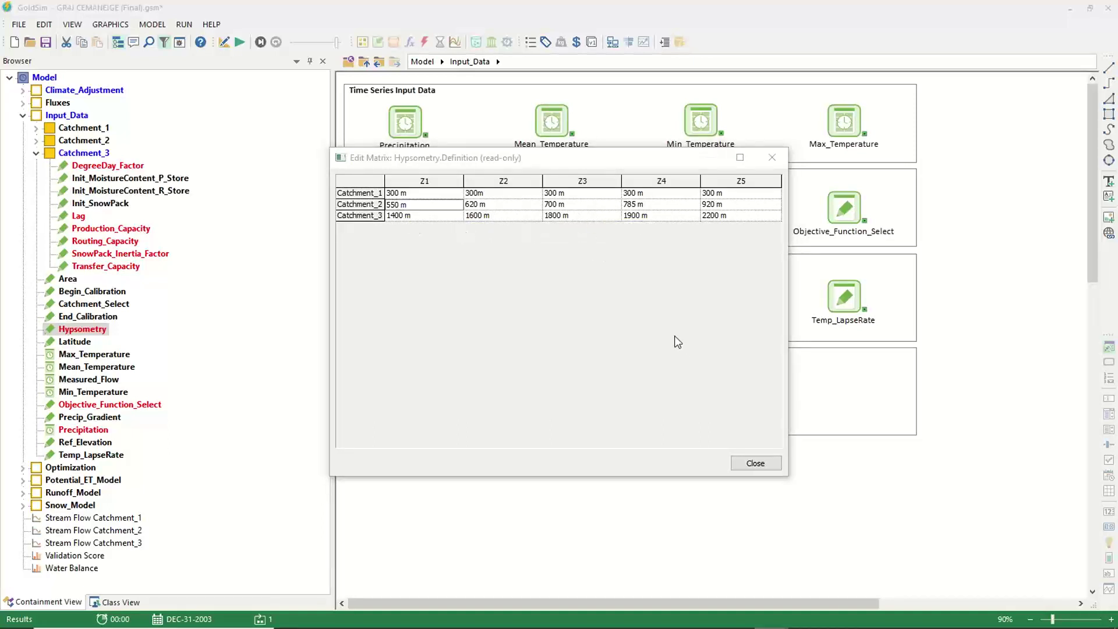
{"action": "left_click", "coordinate": [754, 463]}
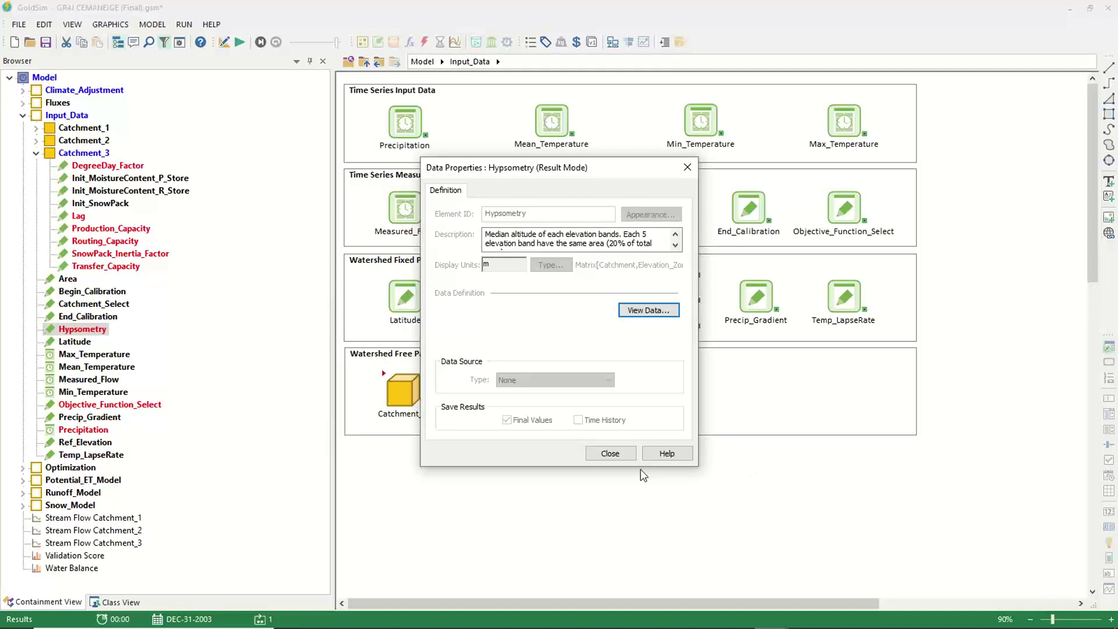
{"action": "left_click", "coordinate": [609, 453]}
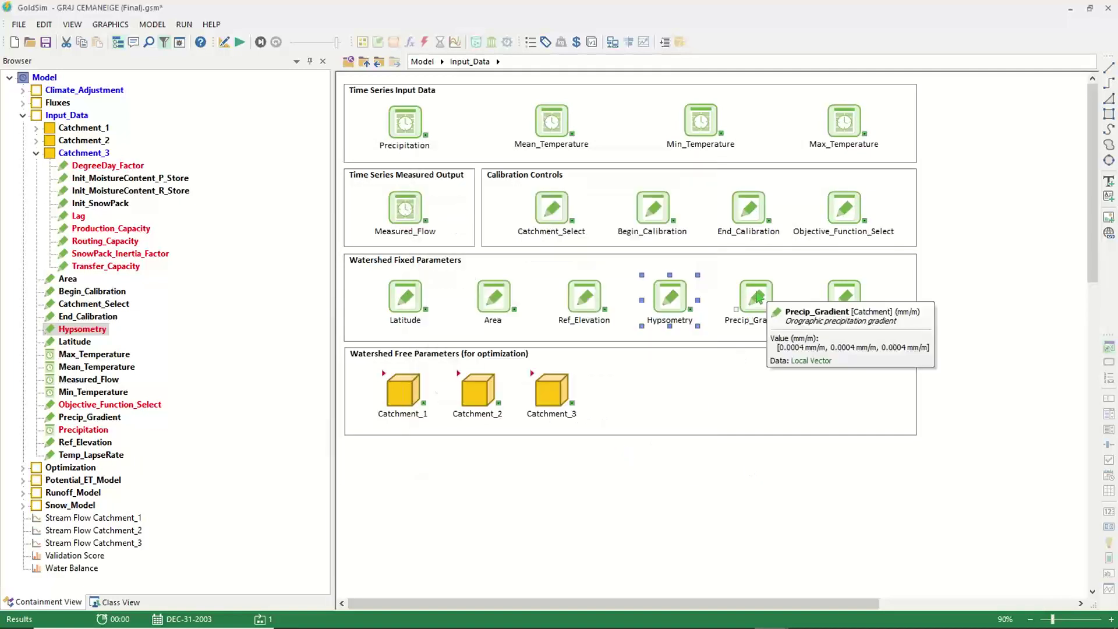
Step: Check the Temp_LapseRate fixed parameter and clear the element selection
{"action": "mouse_move", "coordinate": [844, 295]}
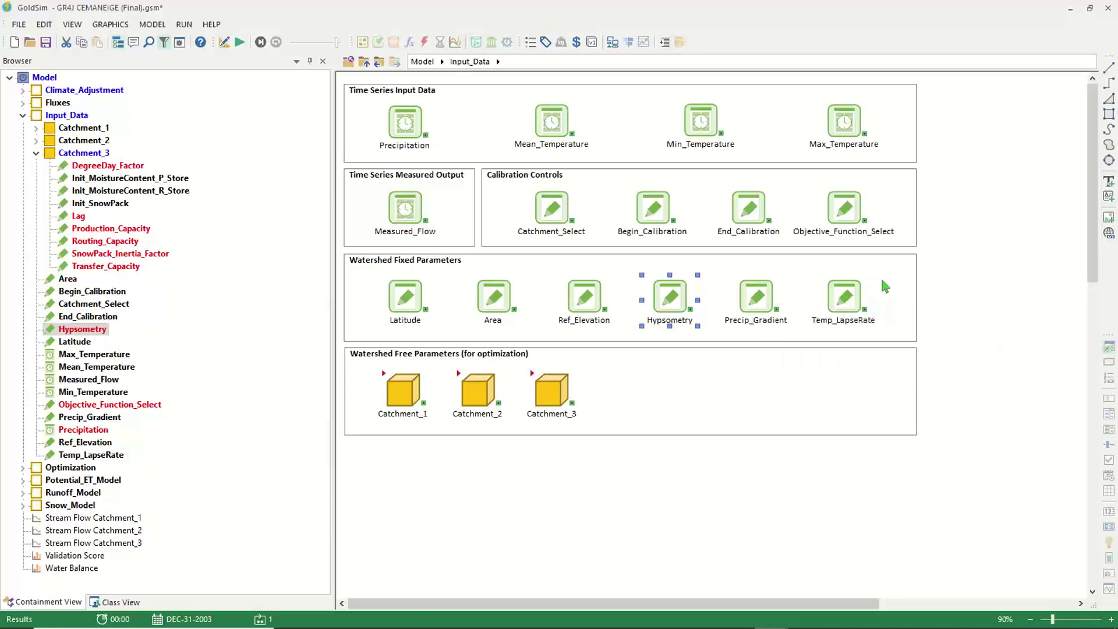
{"action": "left_click", "coordinate": [743, 267]}
{"action": "left_click", "coordinate": [472, 478]}
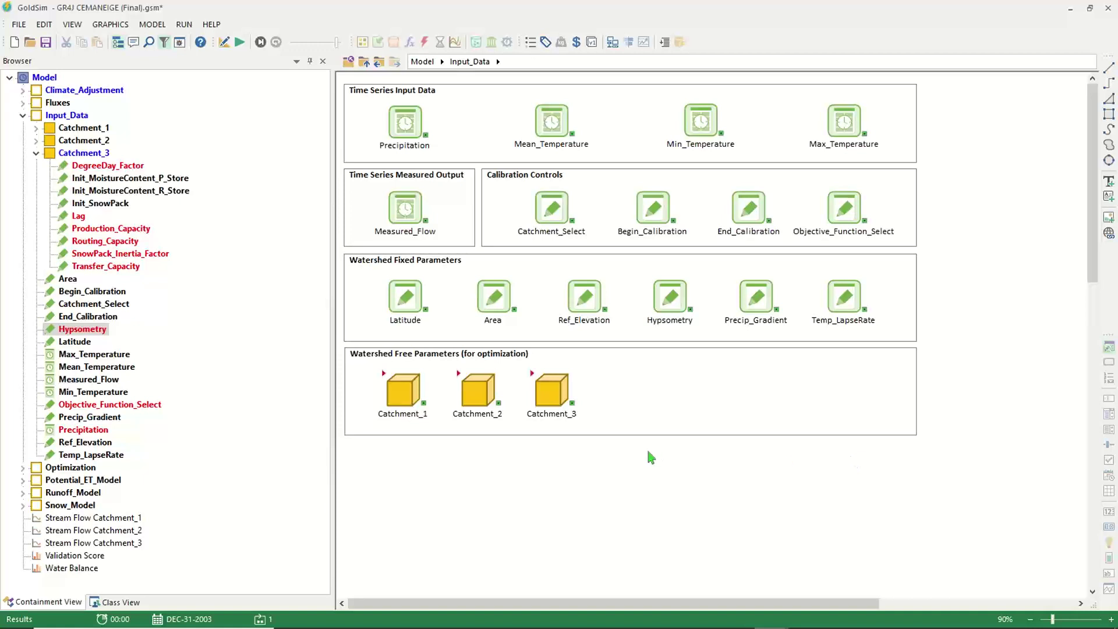
Step: Open the Catchment_1 container and examine its GR4J runoff parameters and initial moisture and snowpack conditions
{"action": "double_click", "coordinate": [383, 376]}
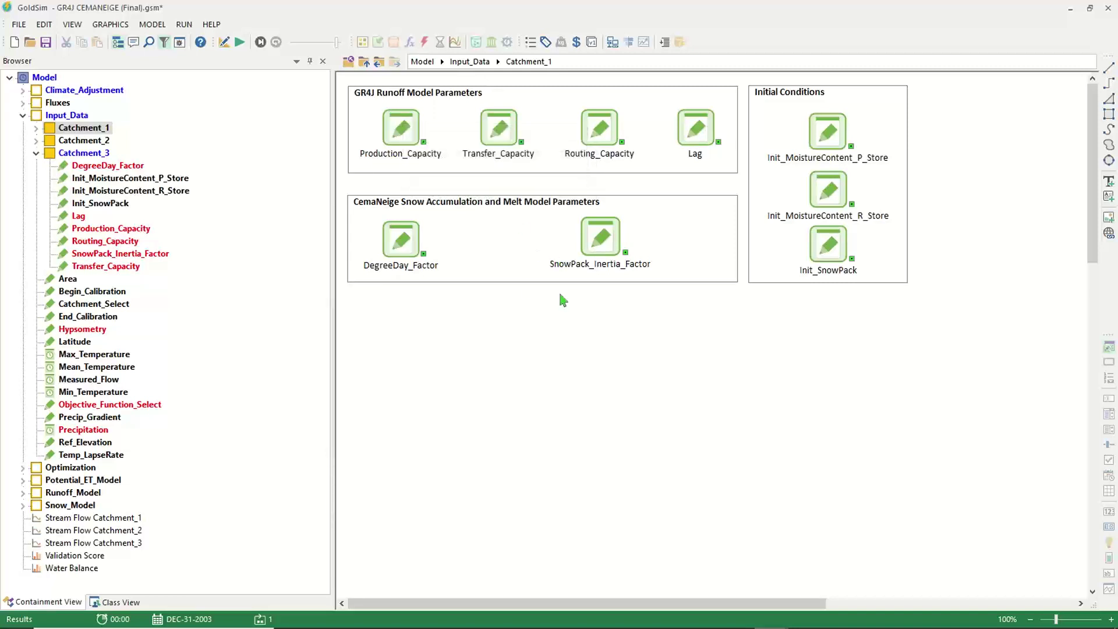
{"action": "mouse_move", "coordinate": [417, 105]}
{"action": "mouse_move", "coordinate": [387, 119]}
{"action": "mouse_move", "coordinate": [836, 120]}
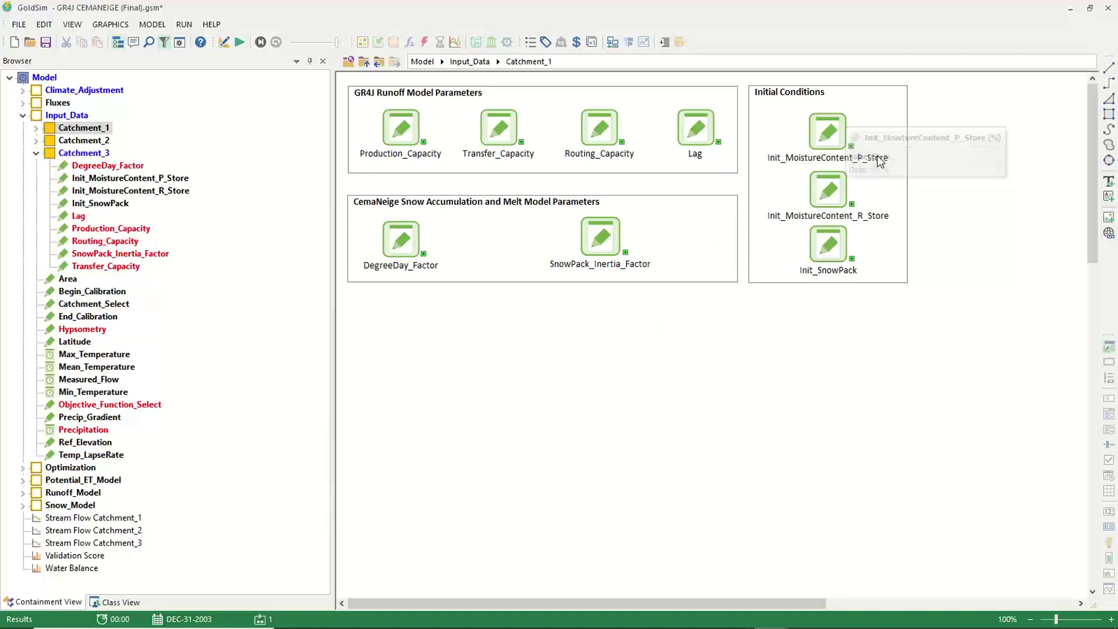
{"action": "mouse_move", "coordinate": [836, 252]}
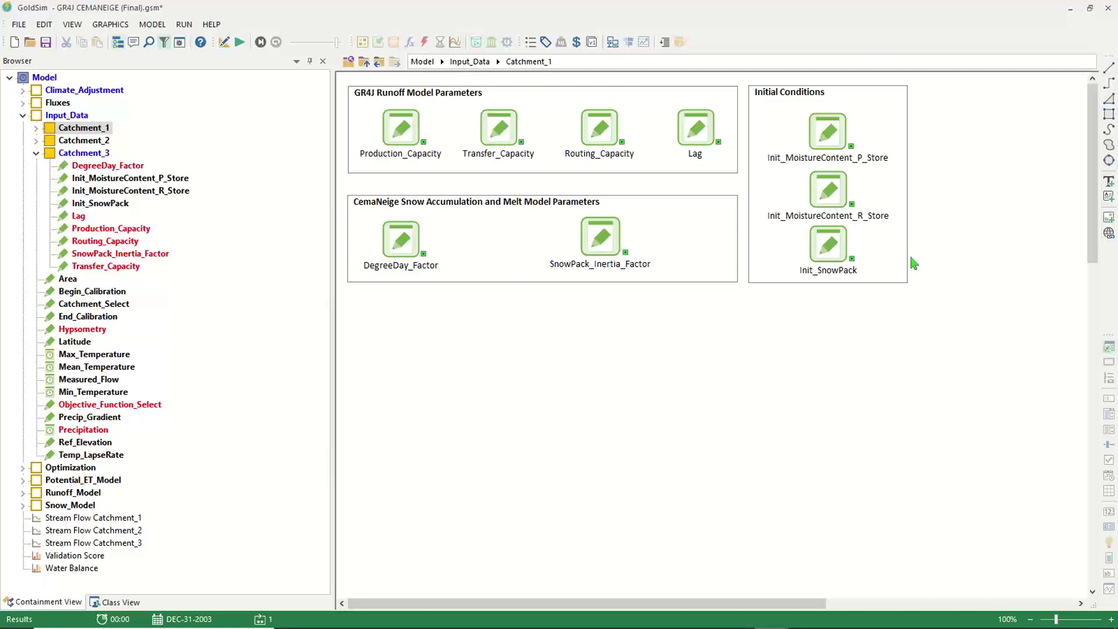
{"action": "mouse_move", "coordinate": [828, 141]}
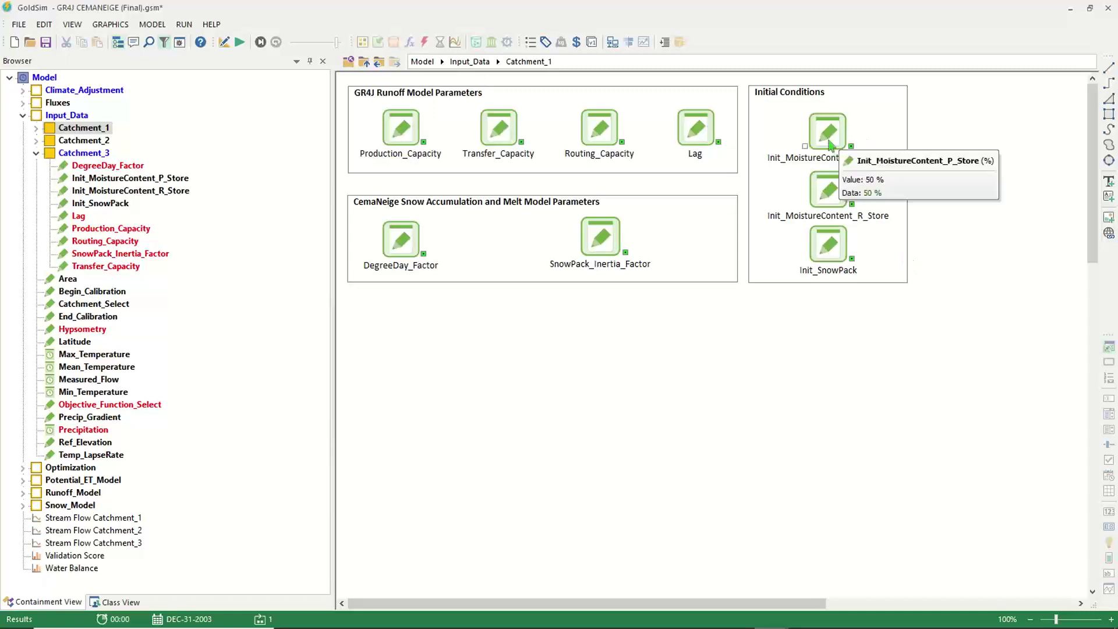
{"action": "mouse_move", "coordinate": [842, 217]}
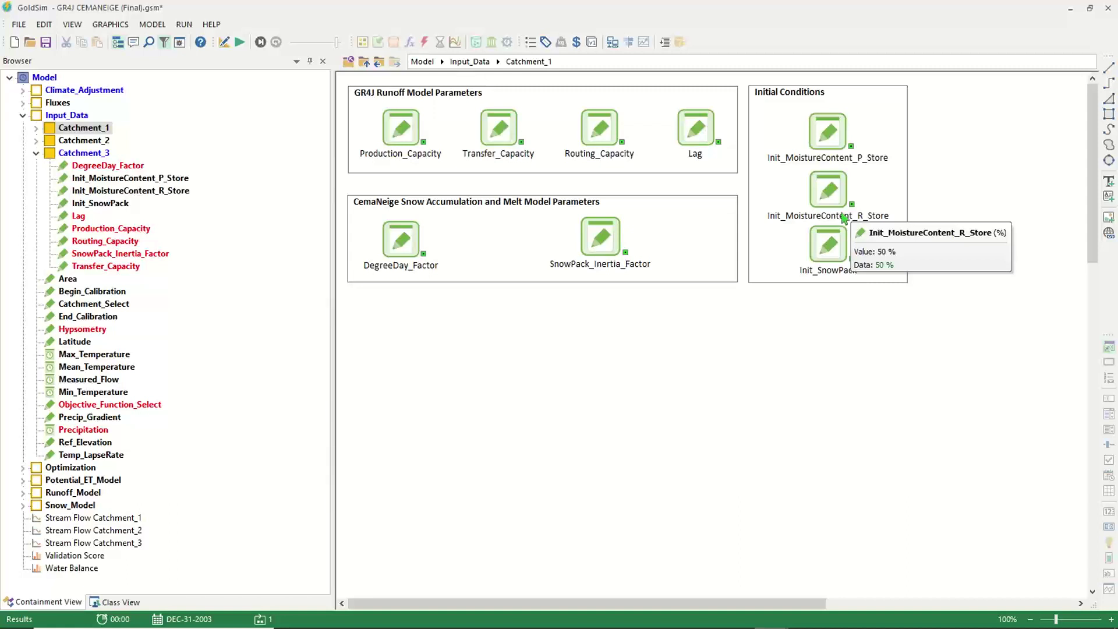
Step: Return to the Input_Data container and check the Catchment_Select calibration control
{"action": "left_click", "coordinate": [380, 68]}
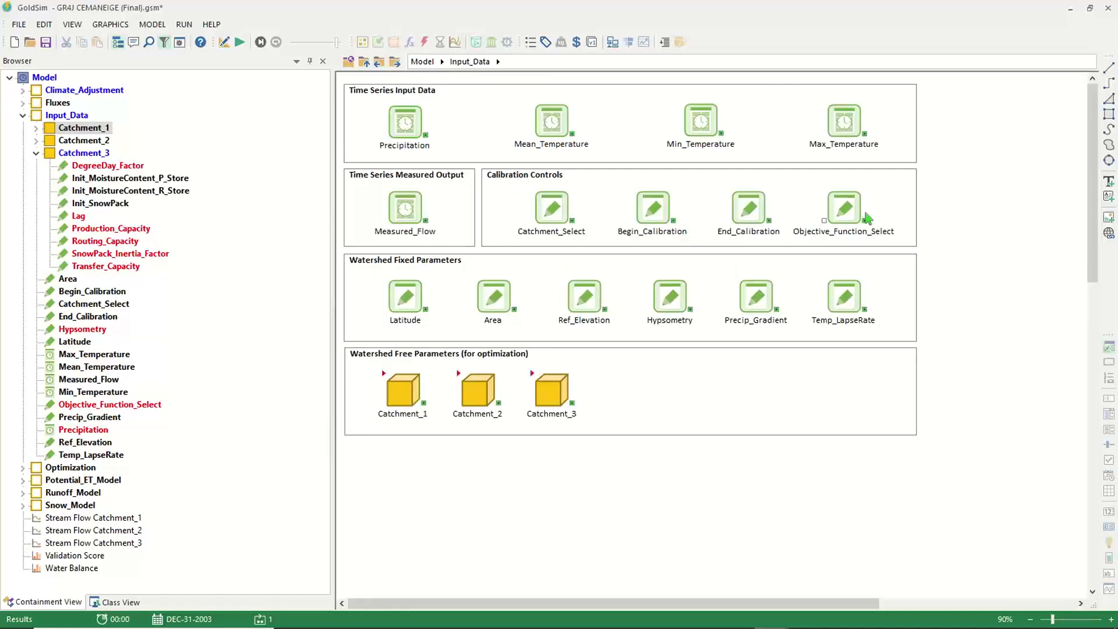
{"action": "mouse_move", "coordinate": [542, 227]}
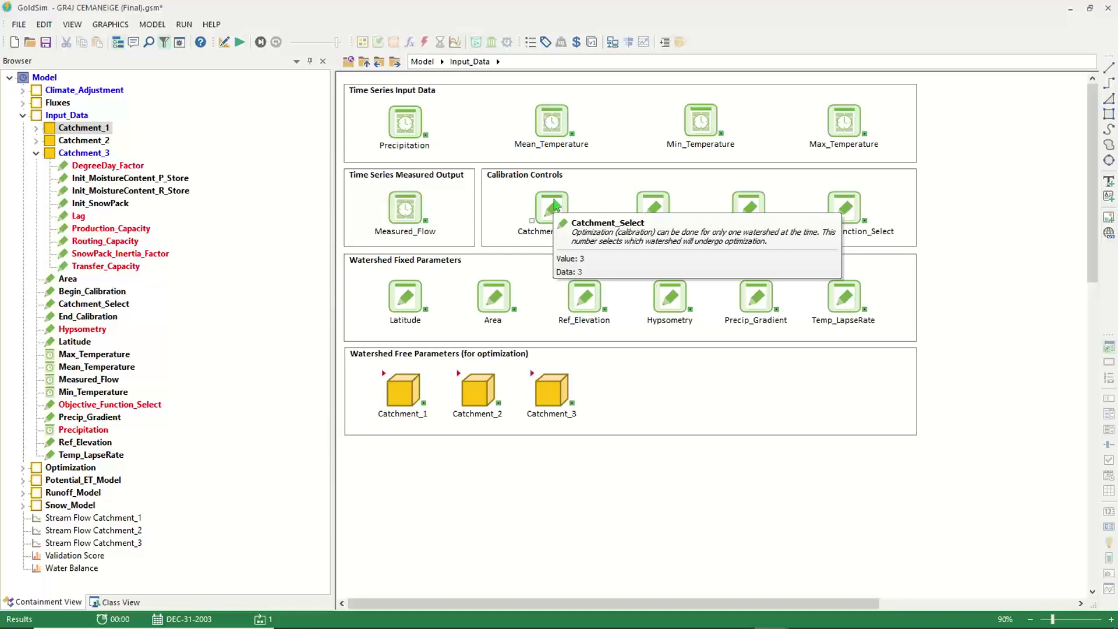
Step: Check the Begin_Calibration and End_Calibration dates among the calibration controls
{"action": "mouse_move", "coordinate": [651, 207]}
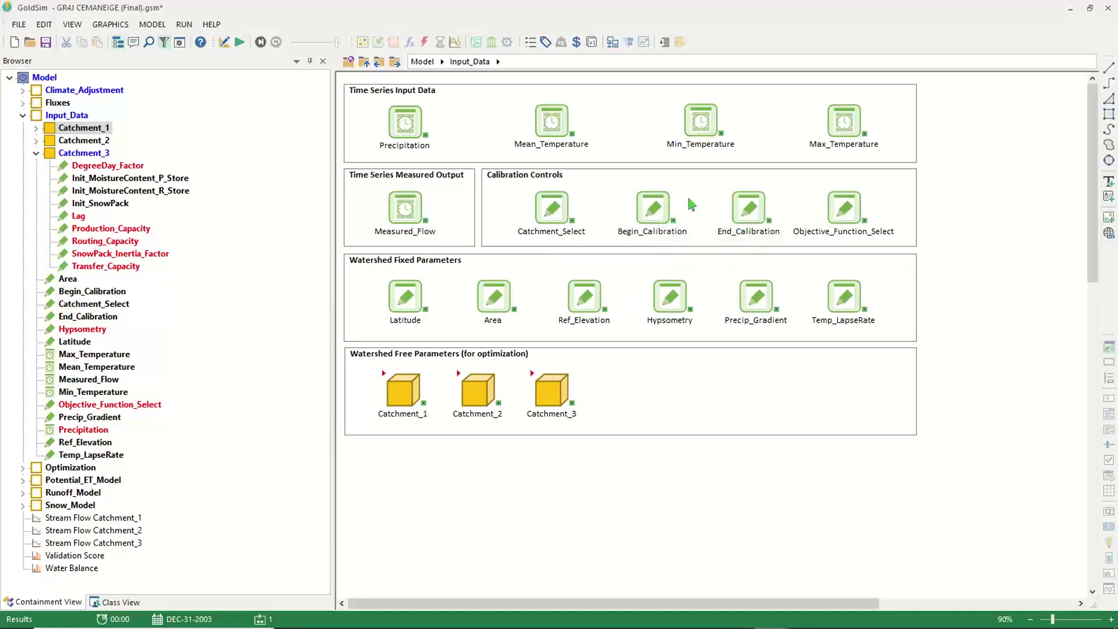
{"action": "mouse_move", "coordinate": [749, 227]}
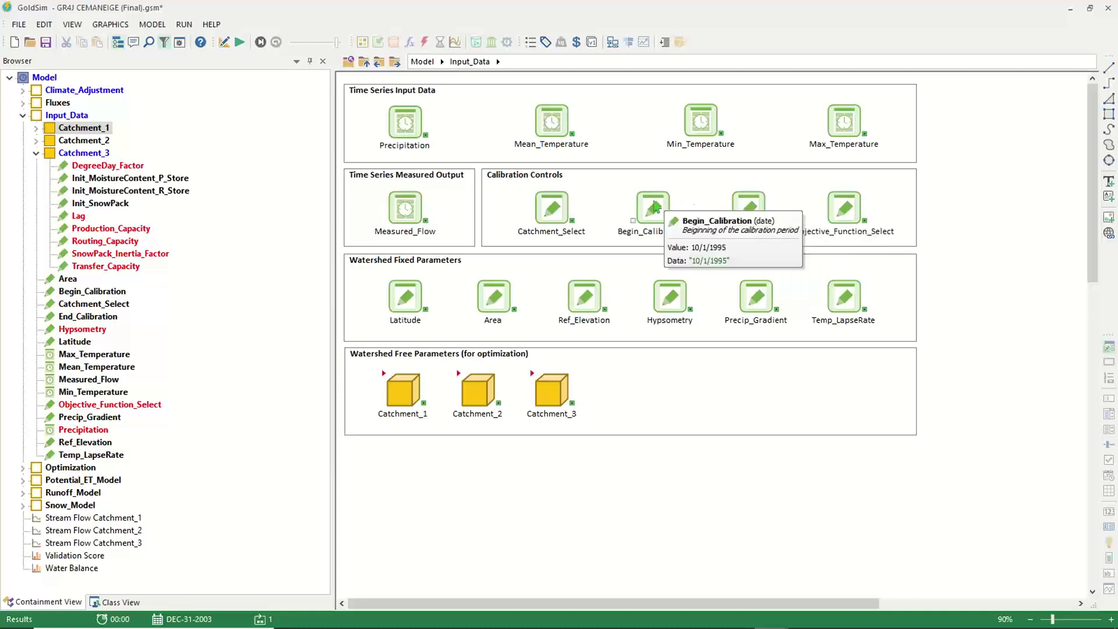
{"action": "mouse_move", "coordinate": [751, 207]}
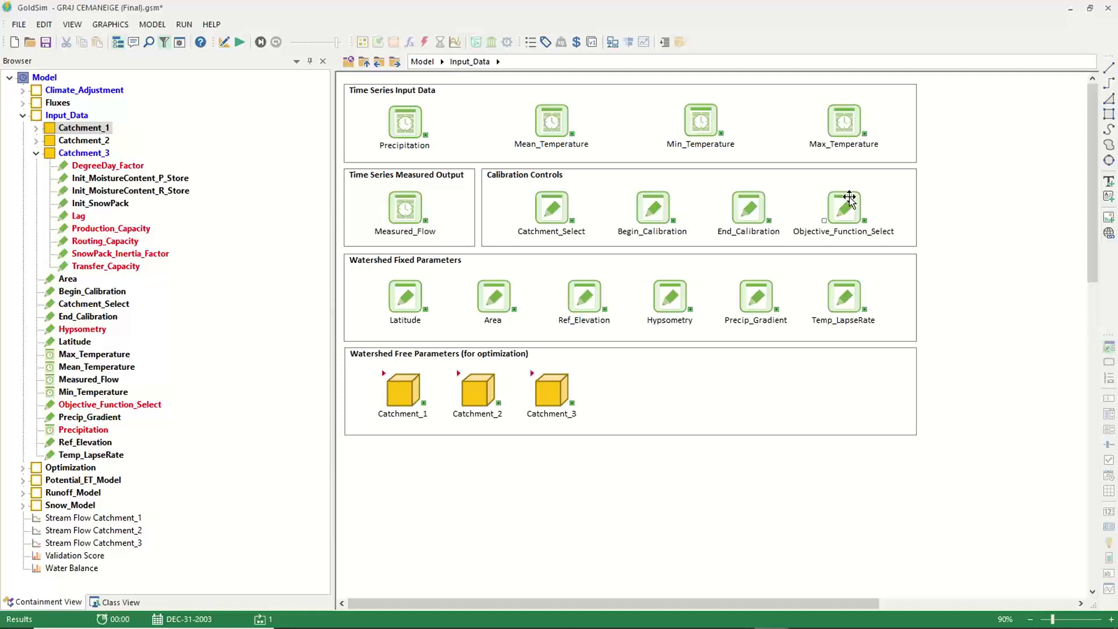
Step: Read the objective function options in the description of the Objective_Function_Select element, and close its properties
{"action": "double_click", "coordinate": [847, 201]}
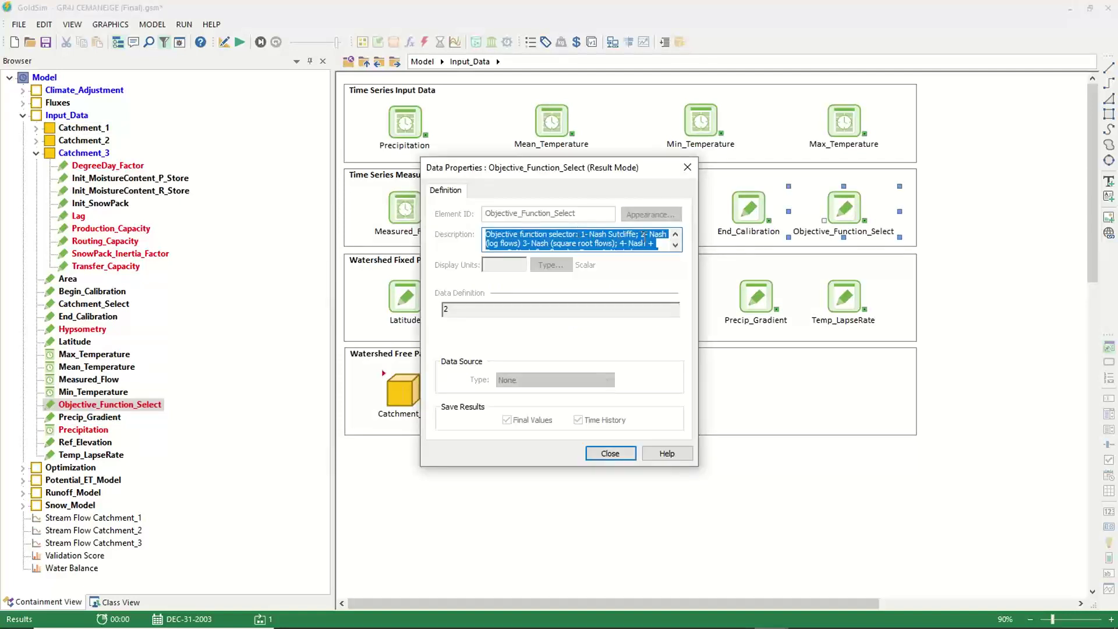
{"action": "left_click", "coordinate": [636, 238]}
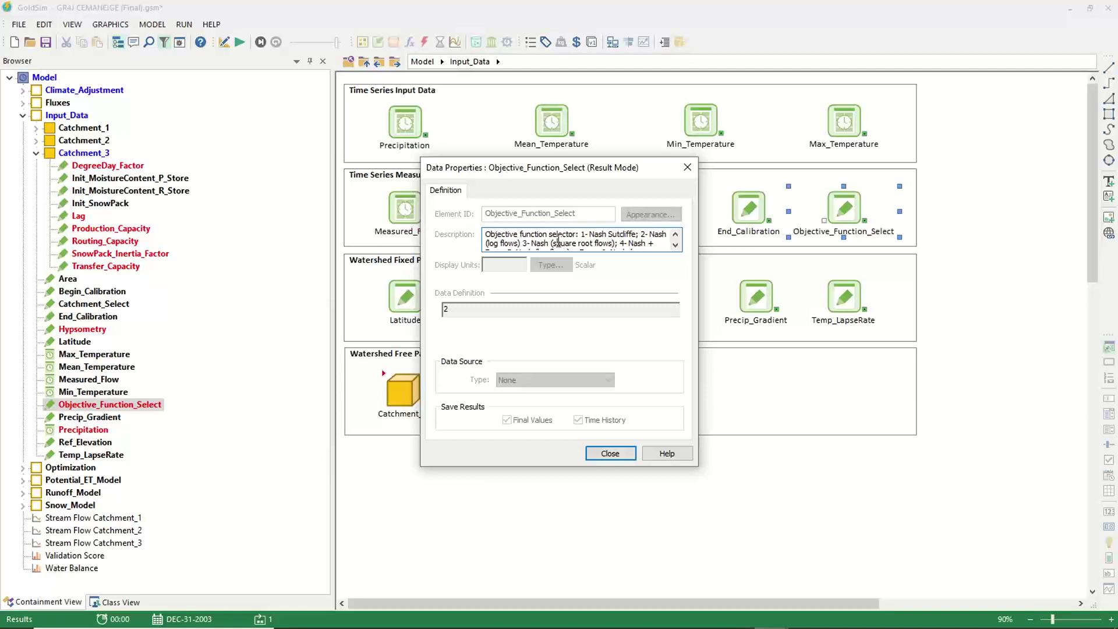
{"action": "left_click_drag", "start_coordinate": [557, 244], "coordinate": [614, 244]}
{"action": "left_click", "coordinate": [677, 250]}
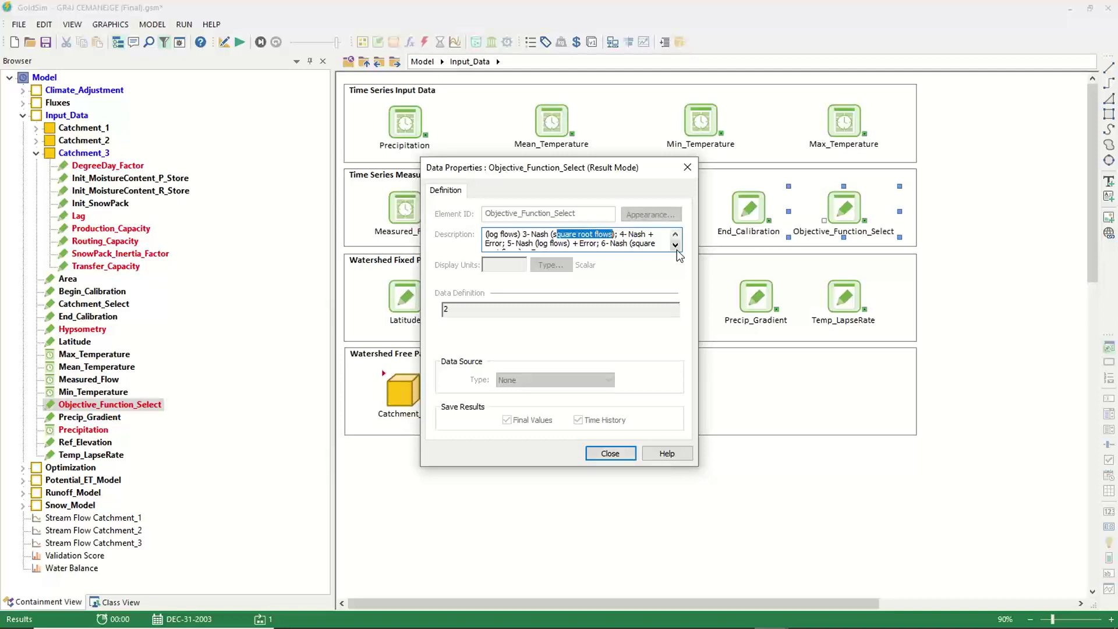
{"action": "left_click", "coordinate": [608, 453]}
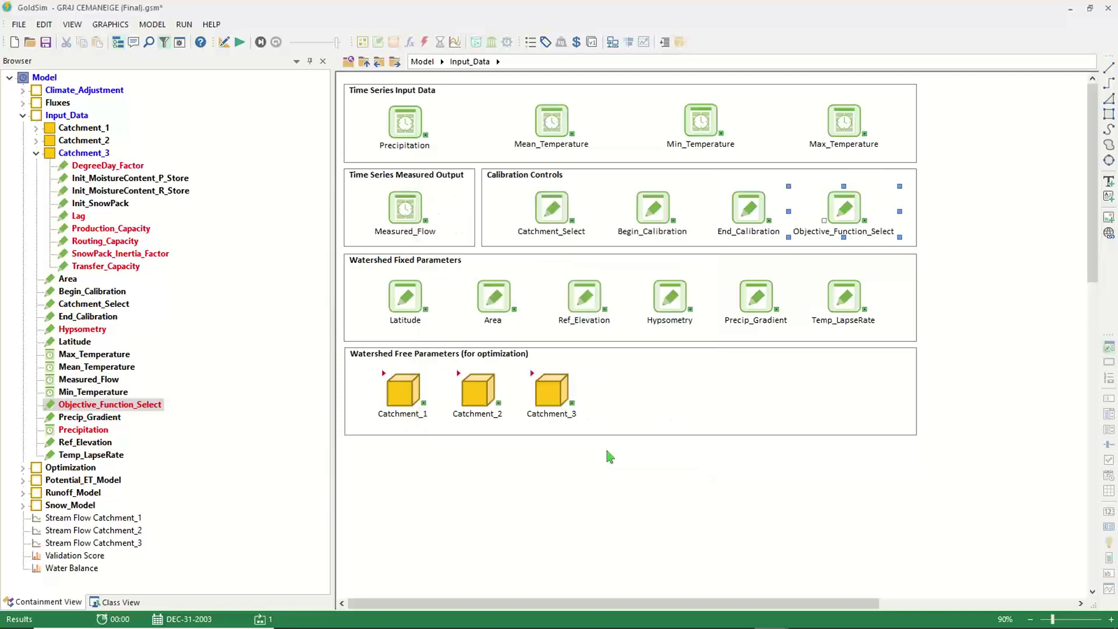
Step: Open the Optimization container from the model root and examine the NSE container's formula and the Average_Measured submodel
{"action": "left_click", "coordinate": [377, 64]}
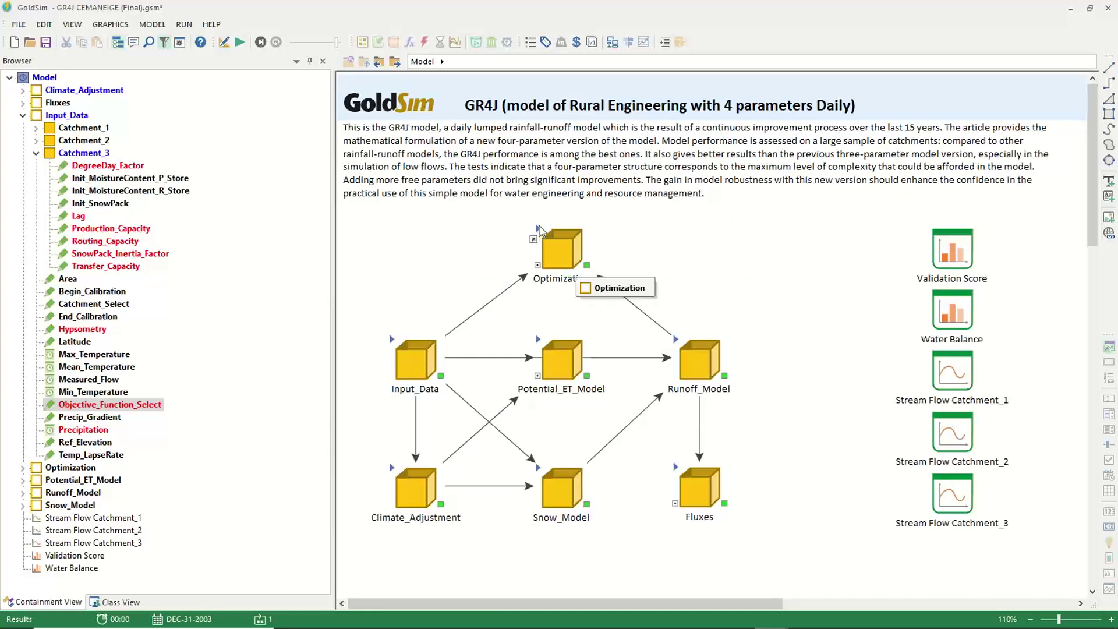
{"action": "double_click", "coordinate": [537, 230]}
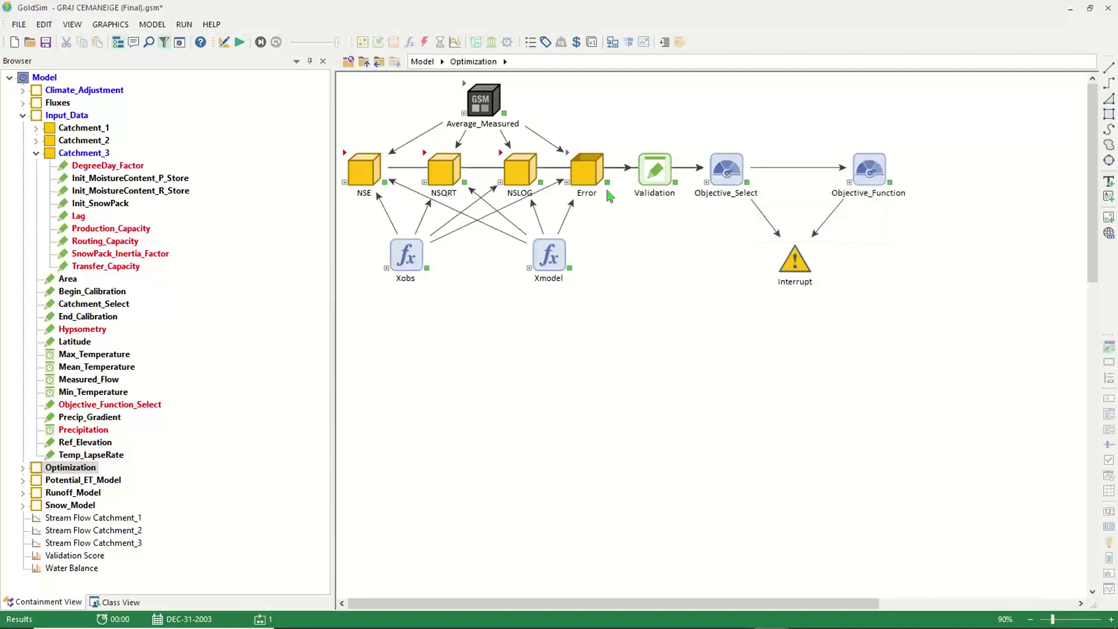
{"action": "mouse_move", "coordinate": [722, 173]}
{"action": "double_click", "coordinate": [355, 162]}
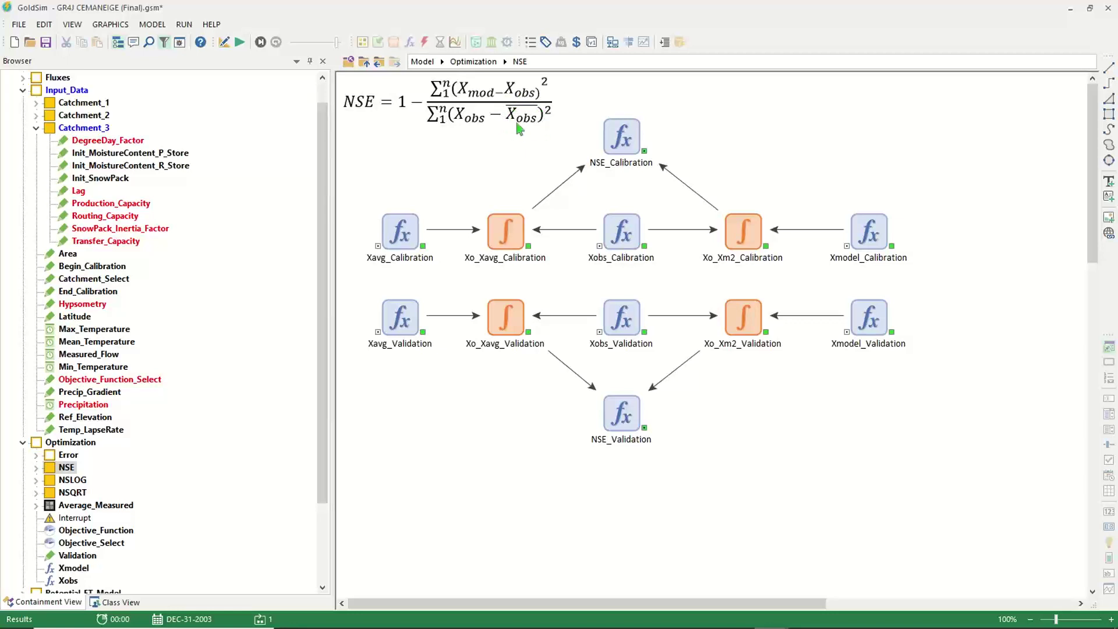
{"action": "left_click", "coordinate": [380, 64]}
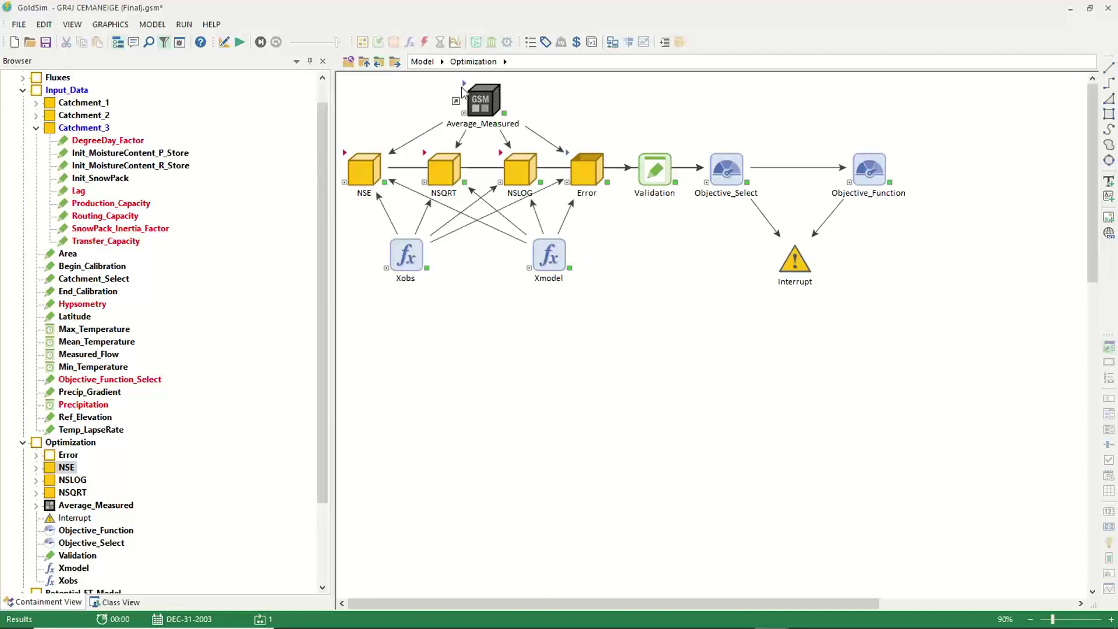
{"action": "mouse_move", "coordinate": [482, 87]}
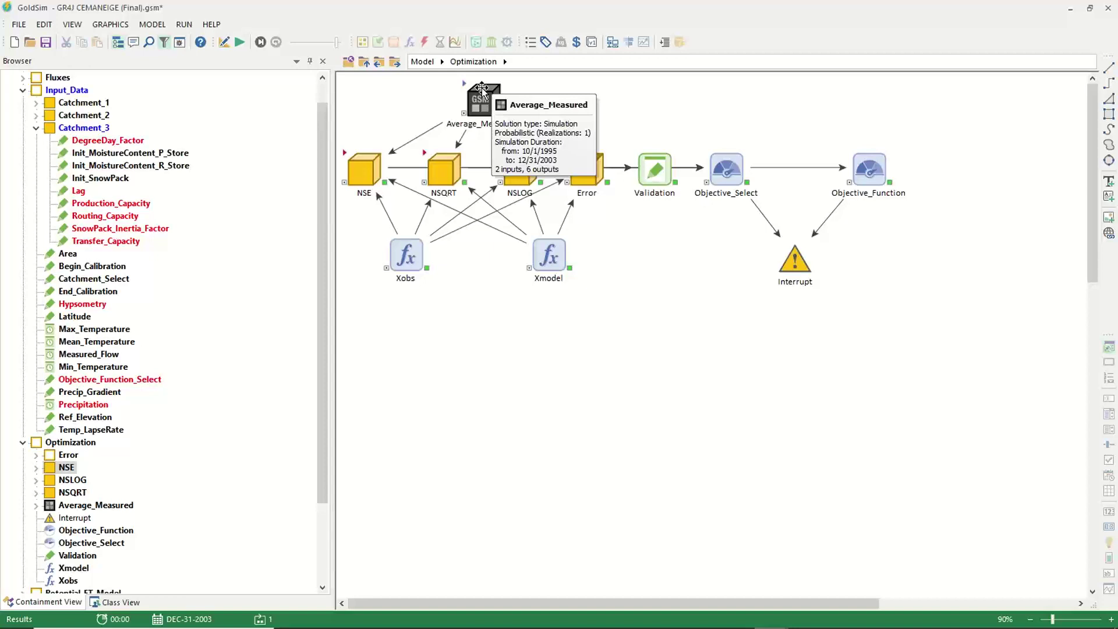
Step: Go back to the model root, return the model to edit mode and run the simulation again
{"action": "left_click", "coordinate": [376, 63]}
{"action": "left_click", "coordinate": [184, 24]}
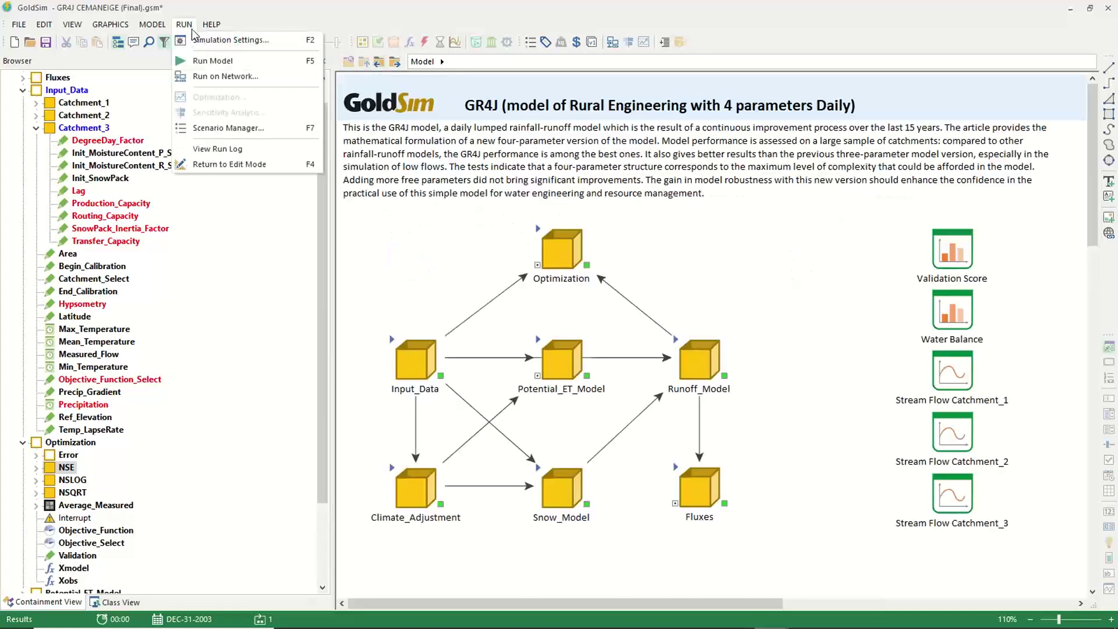
{"action": "left_click", "coordinate": [504, 258]}
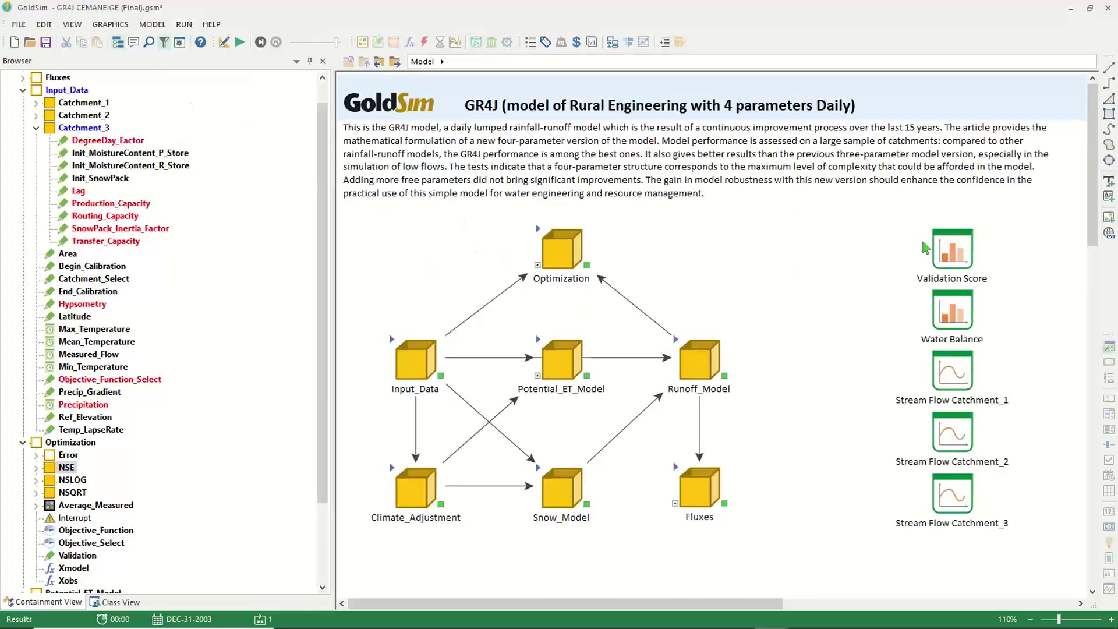
{"action": "mouse_move", "coordinate": [947, 365]}
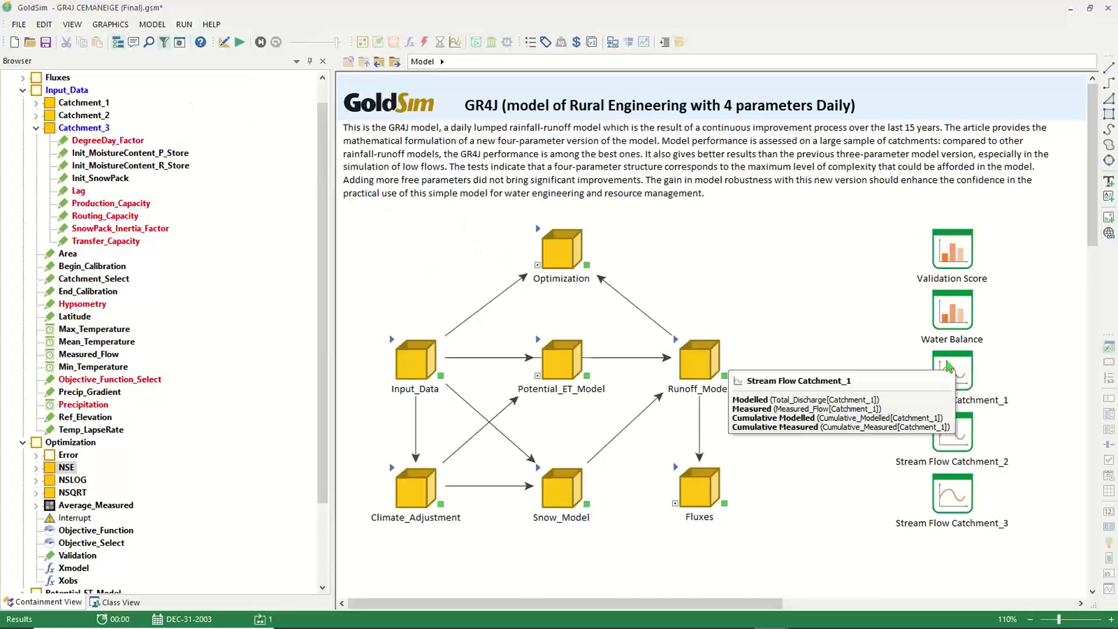
{"action": "left_click", "coordinate": [225, 42]}
{"action": "left_click", "coordinate": [552, 365]}
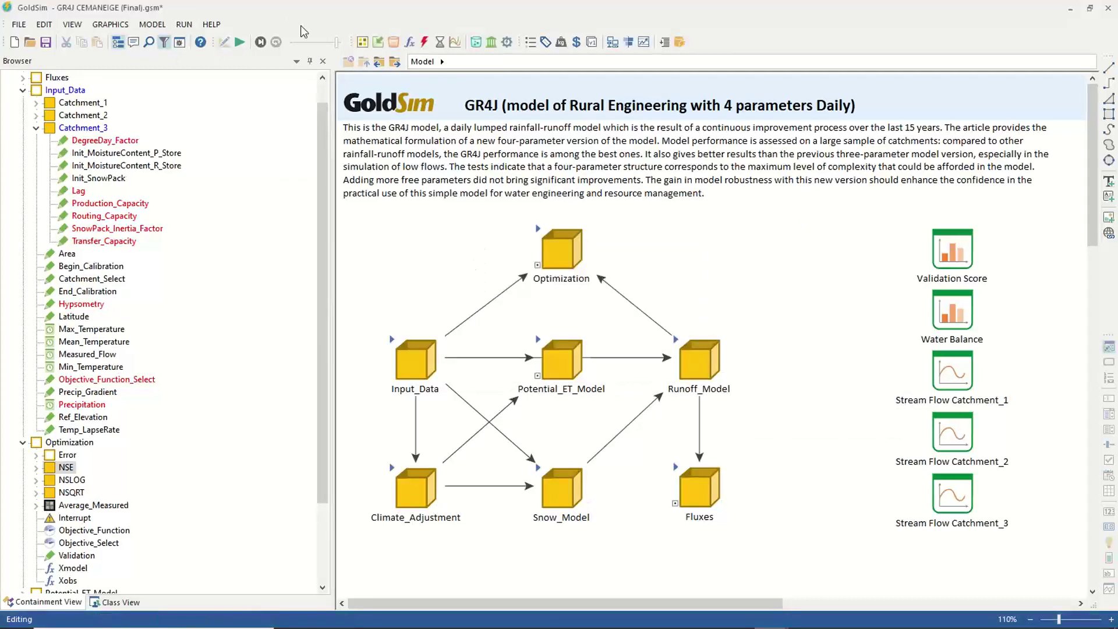
{"action": "left_click", "coordinate": [239, 42]}
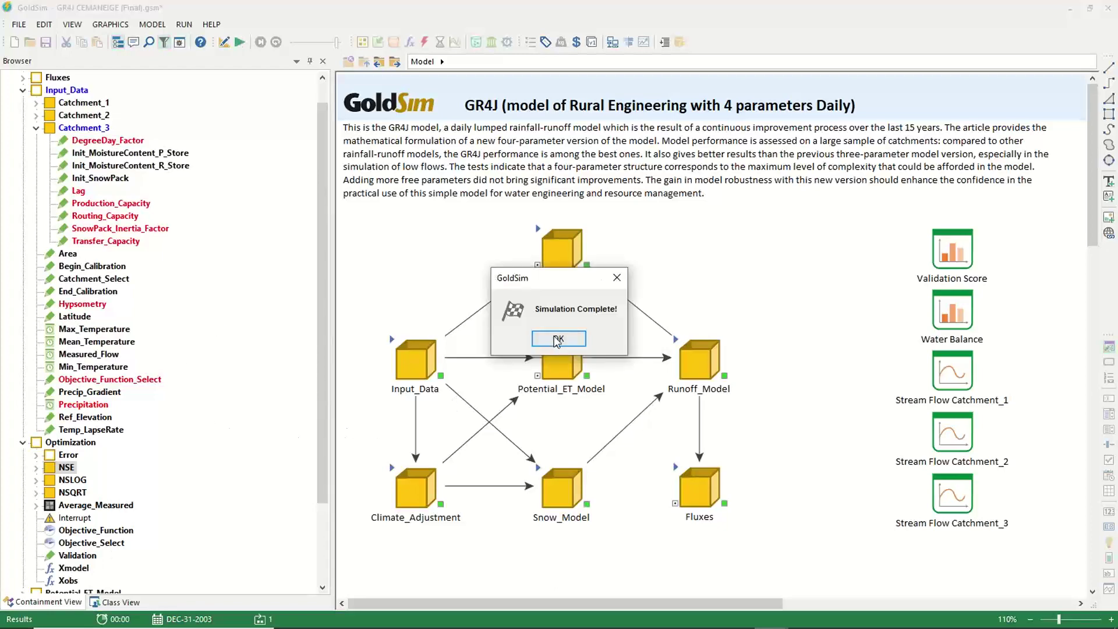
{"action": "left_click", "coordinate": [547, 358]}
Step: Examine the enlarged Stream Flow Catchment_1 chart, comparing modelled with measured flows, and close it
{"action": "double_click", "coordinate": [940, 373]}
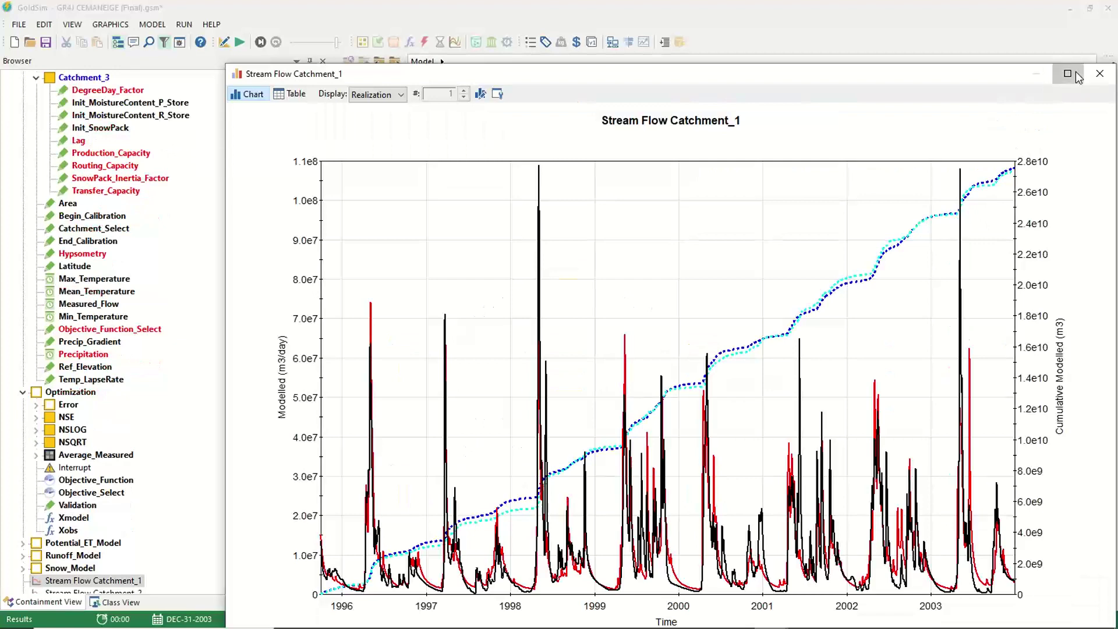
{"action": "left_click", "coordinate": [1070, 74]}
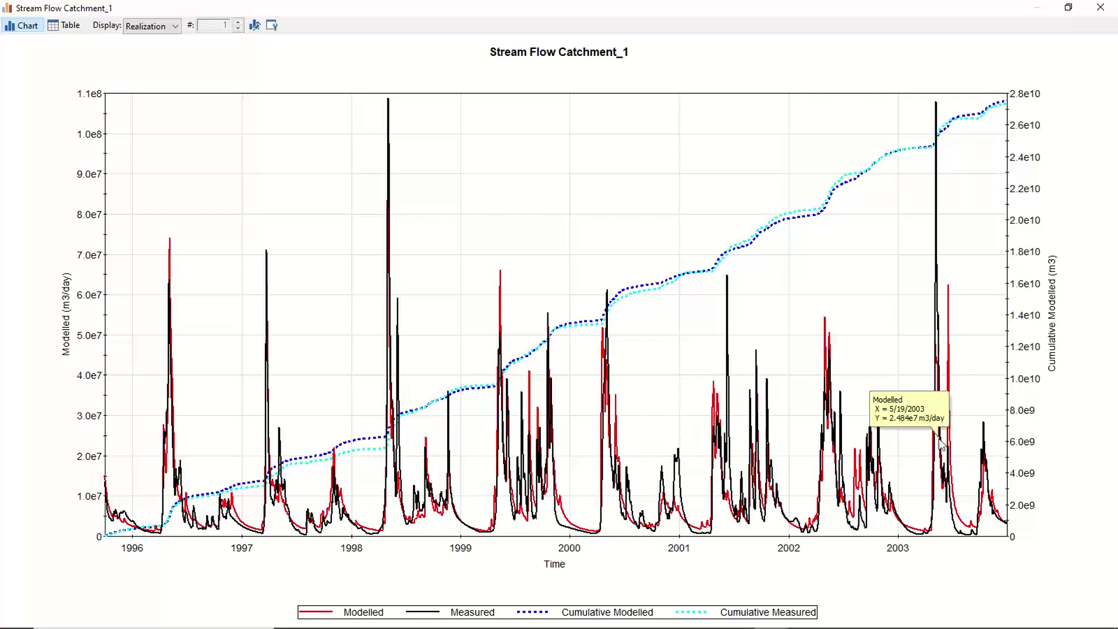
{"action": "mouse_move", "coordinate": [725, 485]}
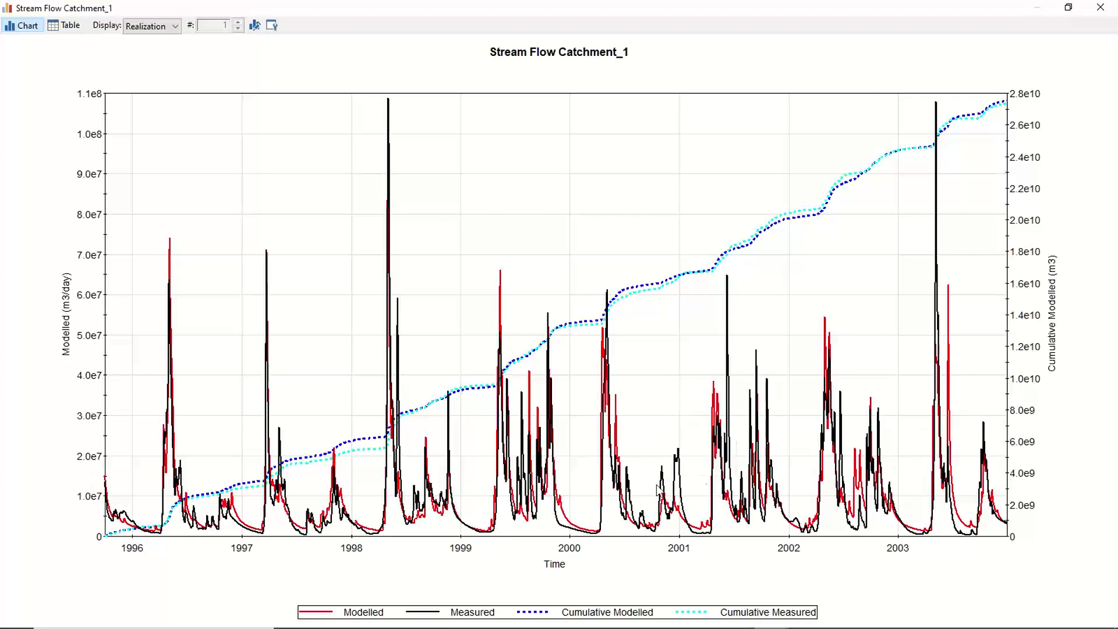
{"action": "mouse_move", "coordinate": [415, 496]}
{"action": "left_click", "coordinate": [1100, 7]}
Step: Turn off the logarithmic scale of the Y-axis in the Stream Flow Catchment_2 chart and view the enlarged chart
{"action": "double_click", "coordinate": [958, 430]}
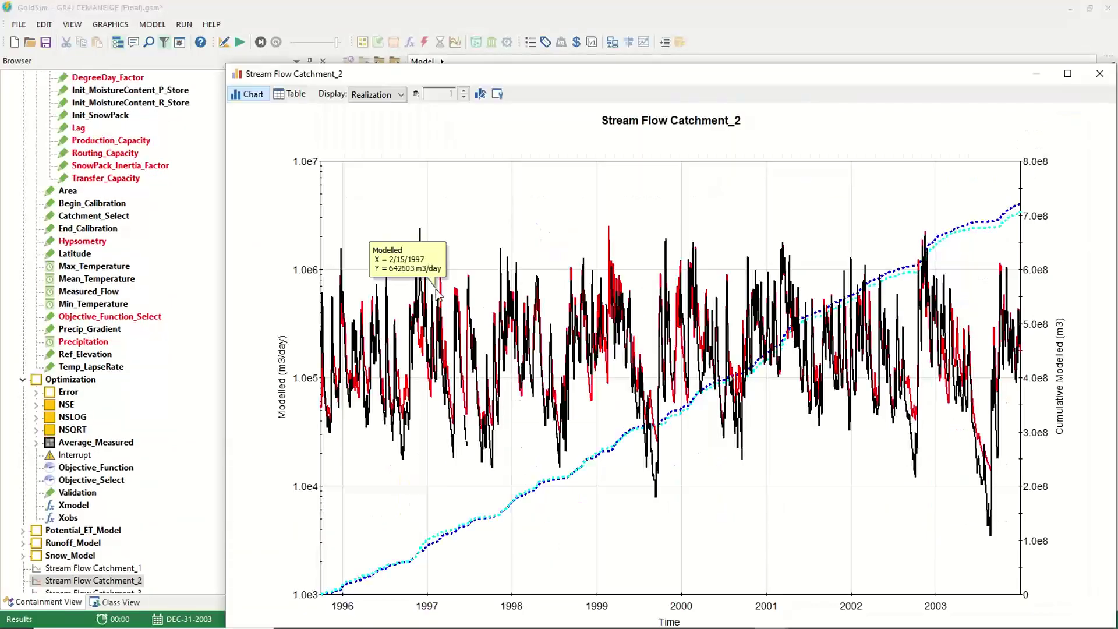
{"action": "right_click", "coordinate": [302, 381]}
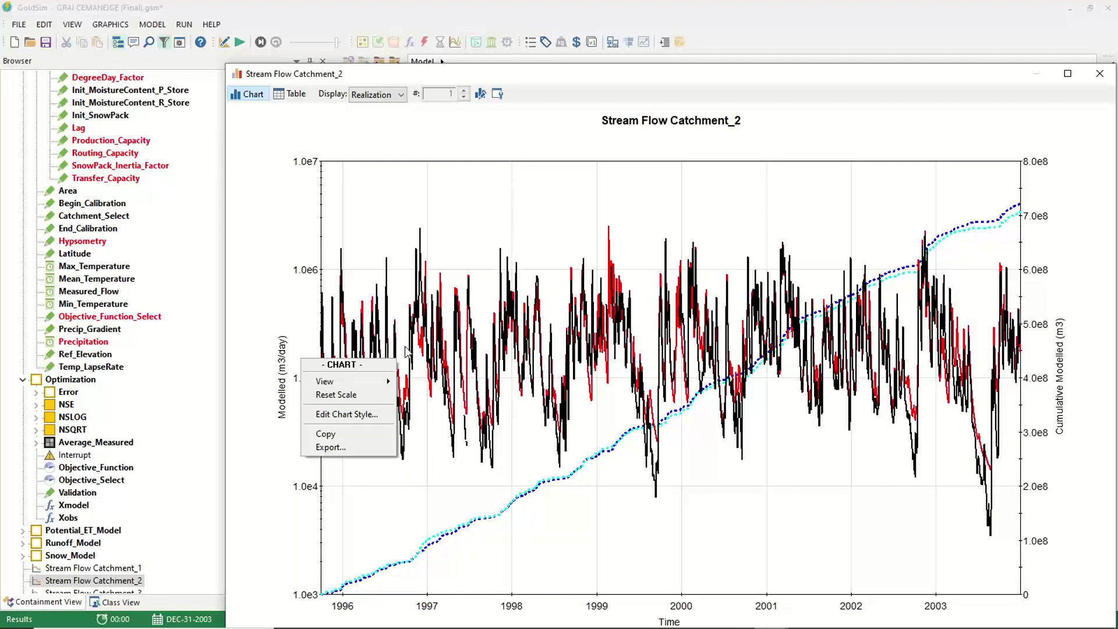
{"action": "left_click", "coordinate": [347, 414]}
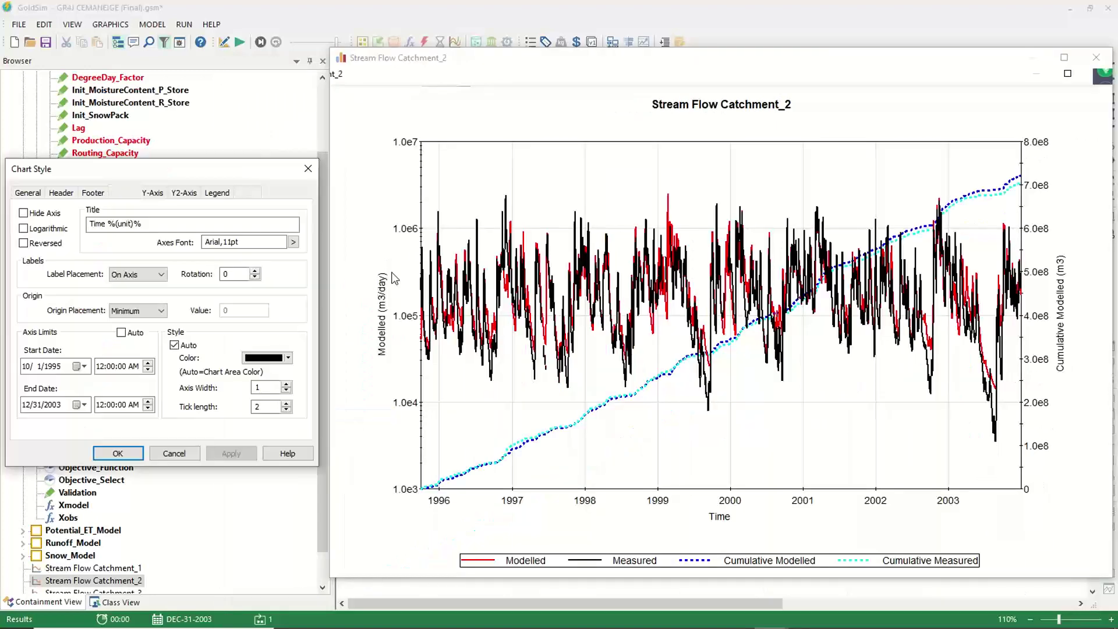
{"action": "left_click", "coordinate": [152, 193]}
{"action": "left_click", "coordinate": [24, 228]}
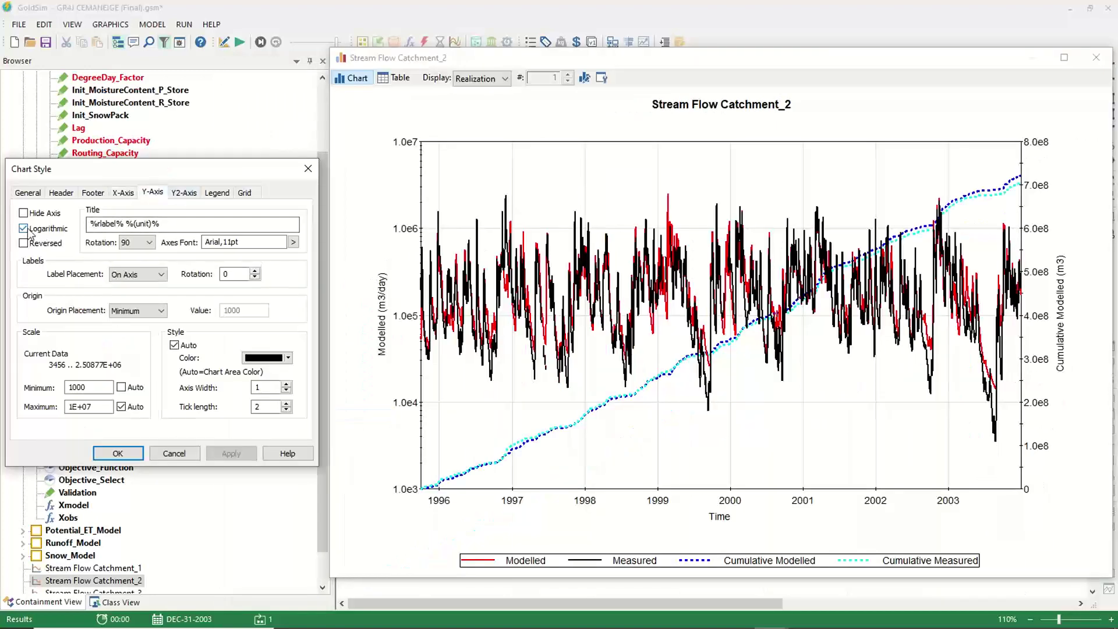
{"action": "left_click", "coordinate": [123, 455]}
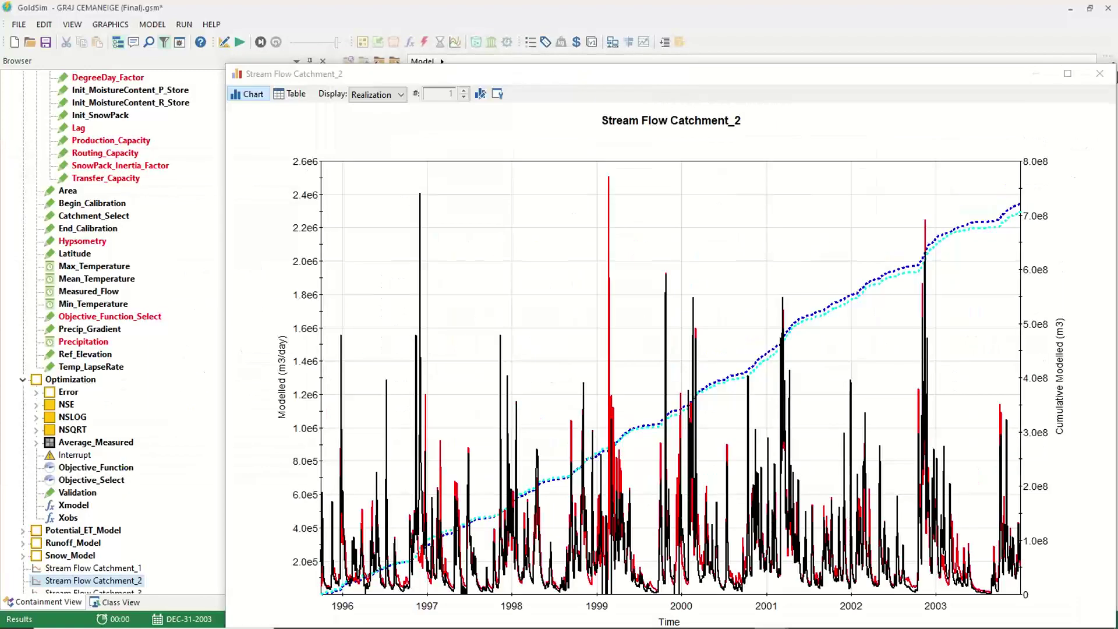
{"action": "double_click", "coordinate": [1033, 65]}
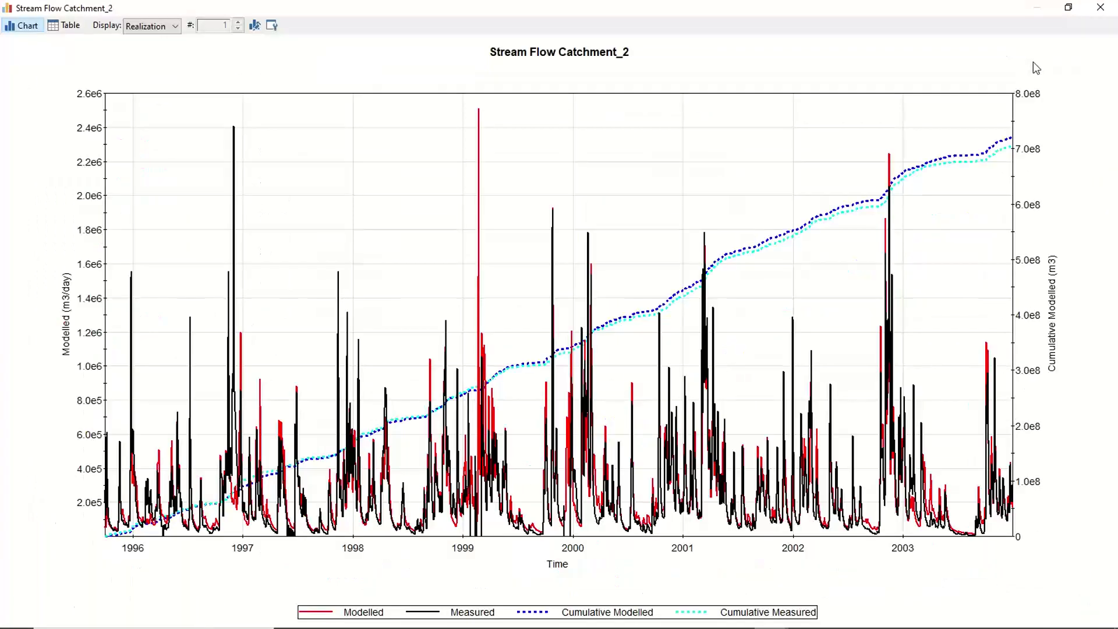
{"action": "left_click", "coordinate": [1101, 7]}
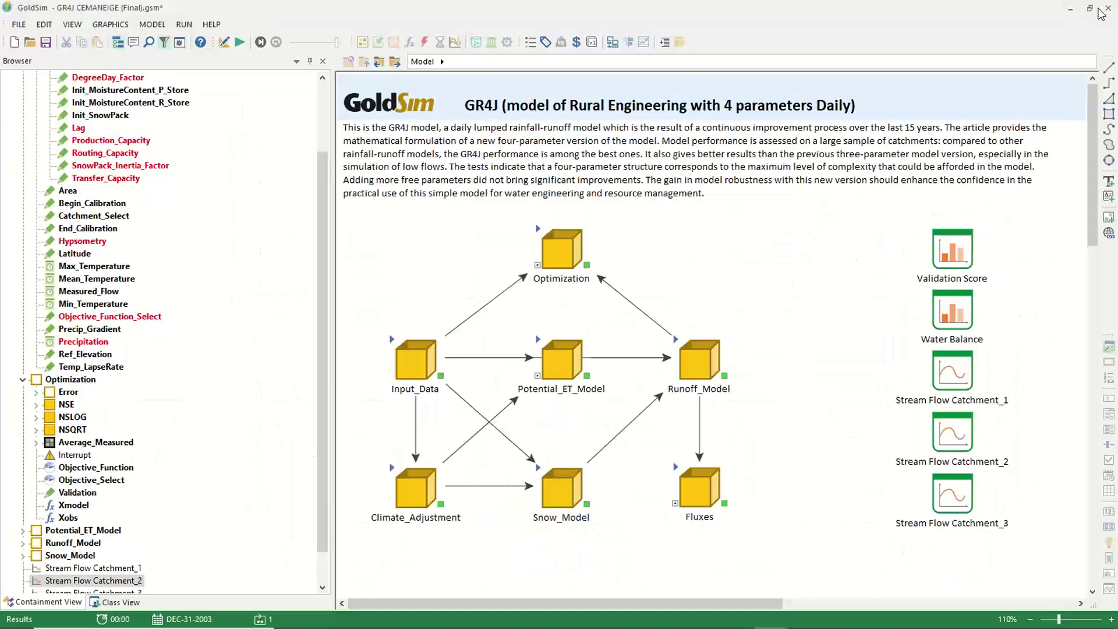
Step: Examine the enlarged Stream Flow Catchment_3 chart, comparing modelled with measured flows, and close it
{"action": "double_click", "coordinate": [955, 486]}
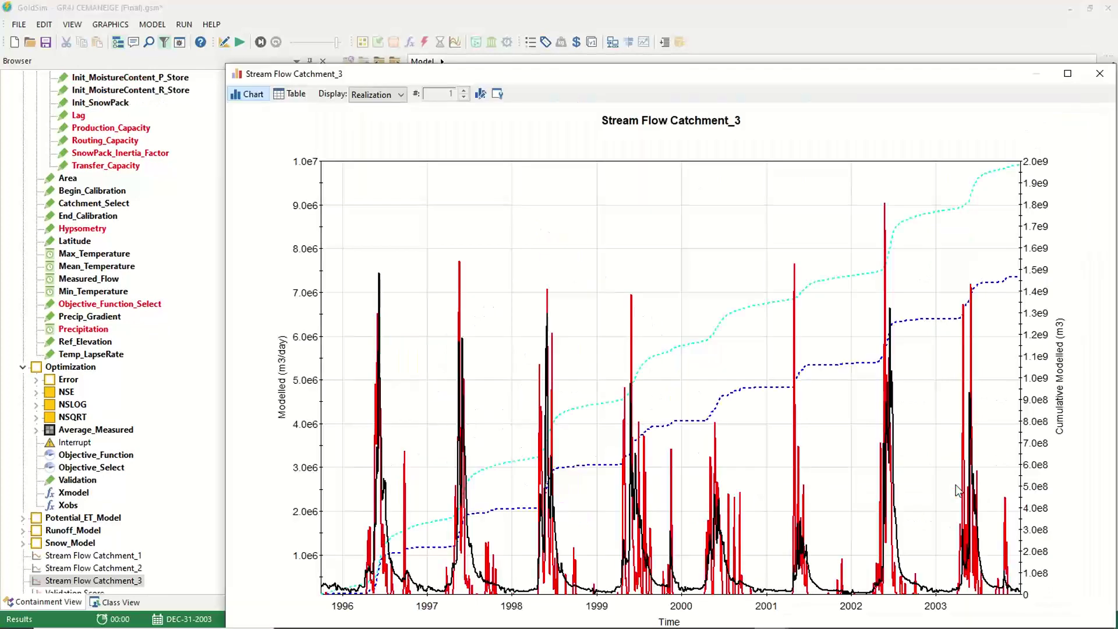
{"action": "left_click", "coordinate": [1068, 73]}
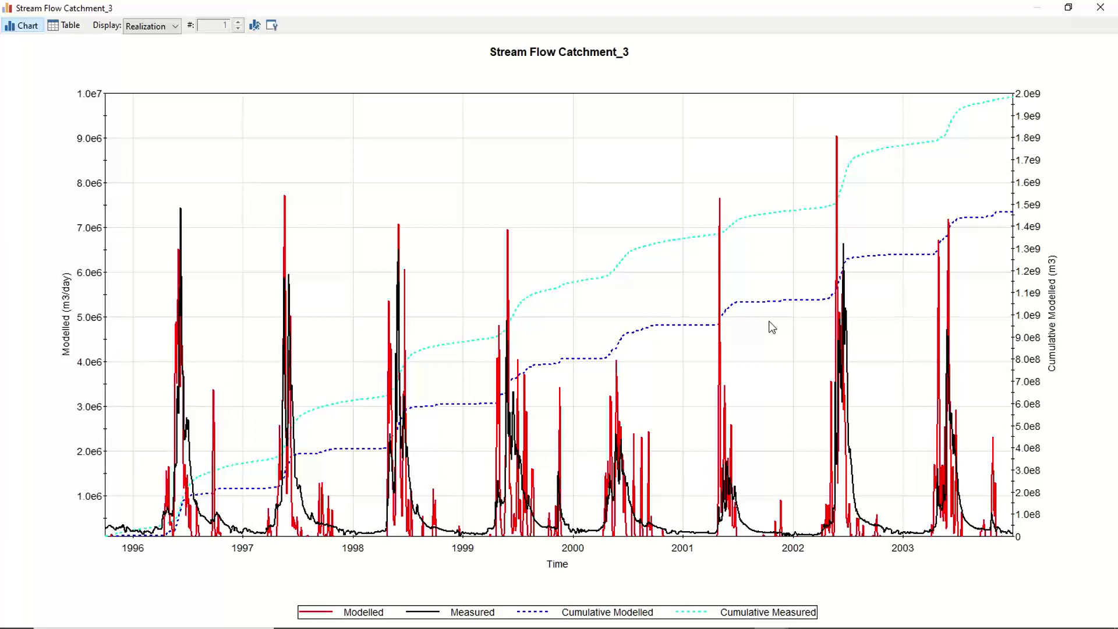
{"action": "left_click", "coordinate": [1104, 7]}
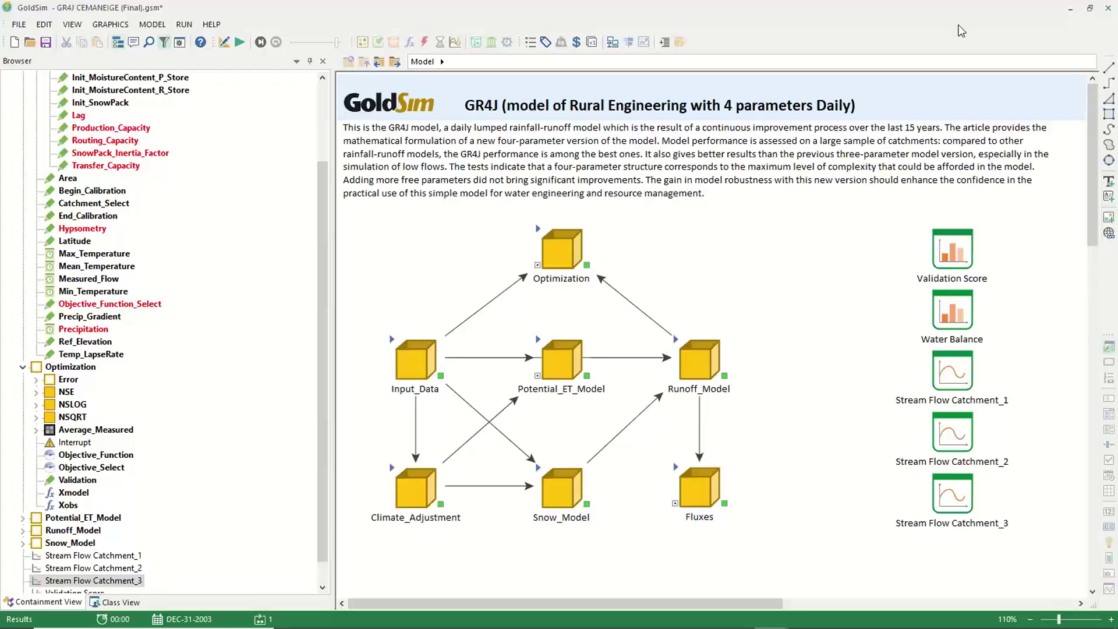
Step: Return the model to edit mode, discarding the results, and open the Optimization settings
{"action": "left_click", "coordinate": [185, 26]}
{"action": "mouse_move", "coordinate": [156, 15]}
{"action": "left_click", "coordinate": [223, 42]}
{"action": "left_click", "coordinate": [568, 364]}
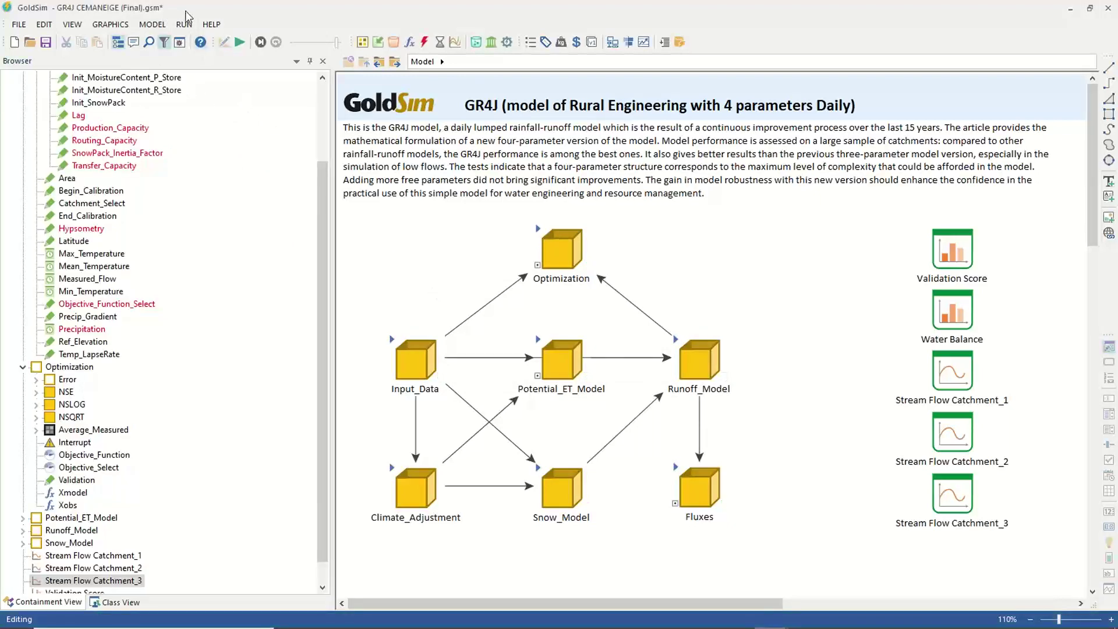
{"action": "left_click", "coordinate": [186, 26]}
{"action": "left_click", "coordinate": [208, 97]}
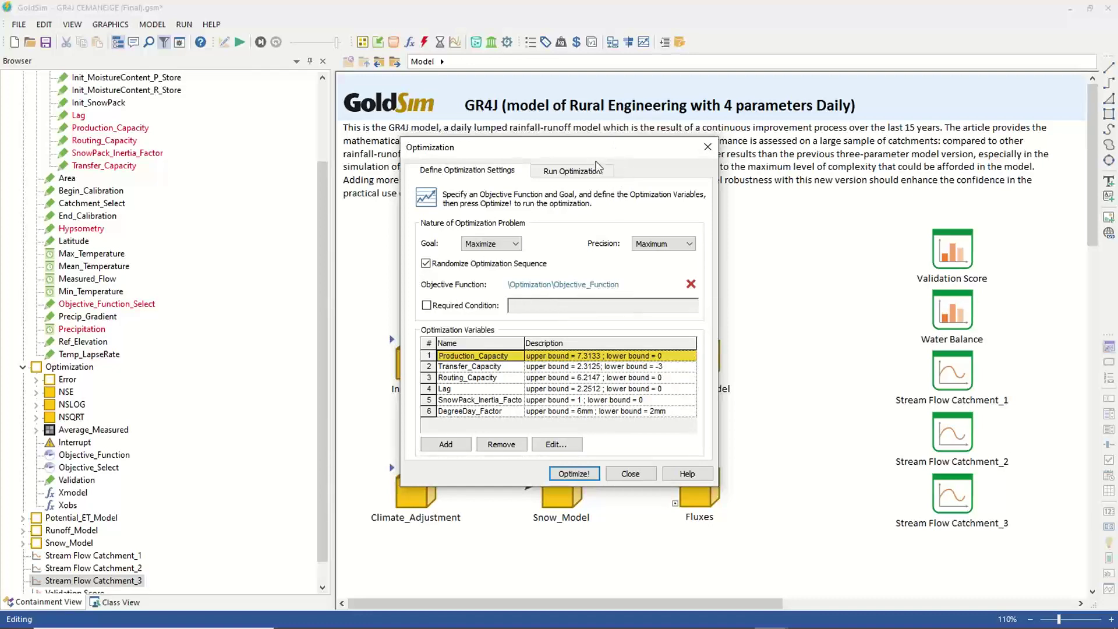
Step: Review the Production_Capacity optimization variable and the elements selectable under each catchment, cancelling without changes
{"action": "left_click_drag", "start_coordinate": [622, 150], "coordinate": [622, 183]}
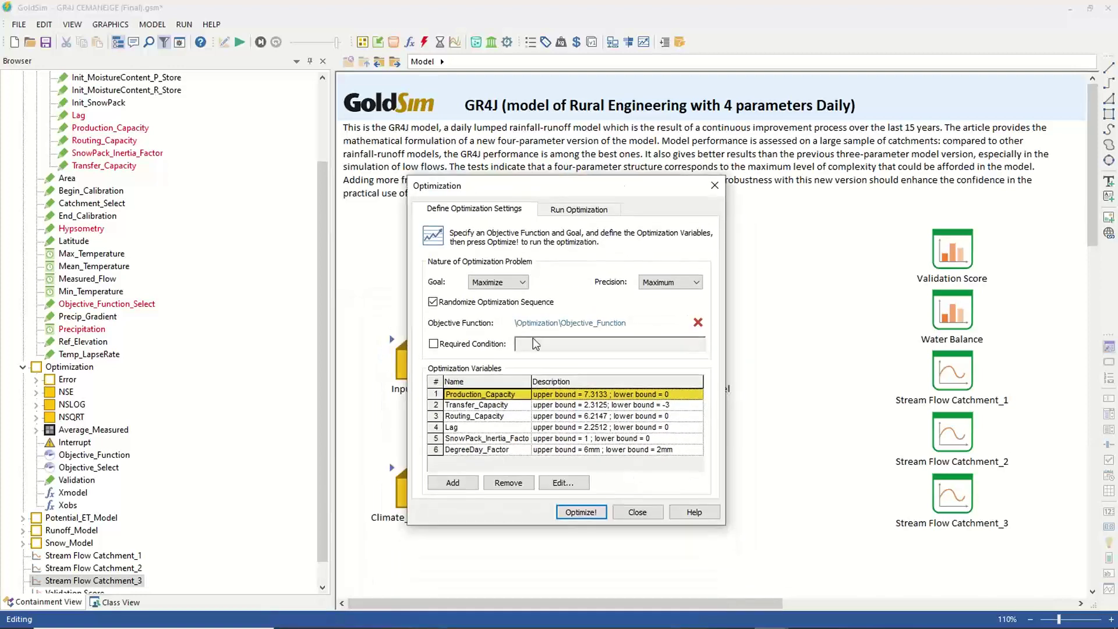
{"action": "double_click", "coordinate": [482, 396]}
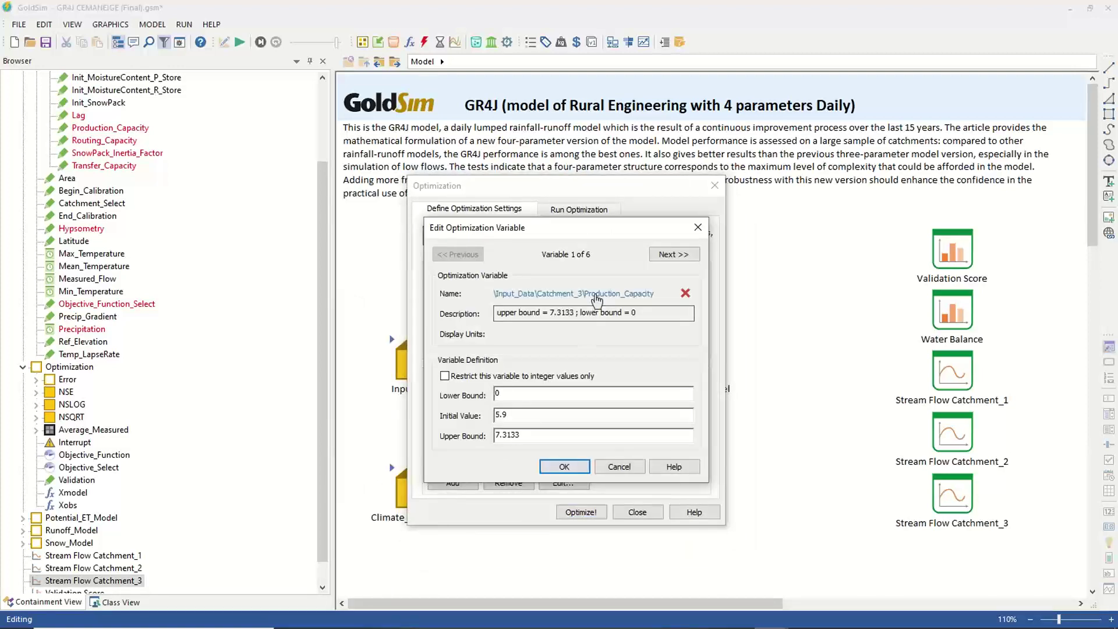
{"action": "left_click", "coordinate": [537, 295]}
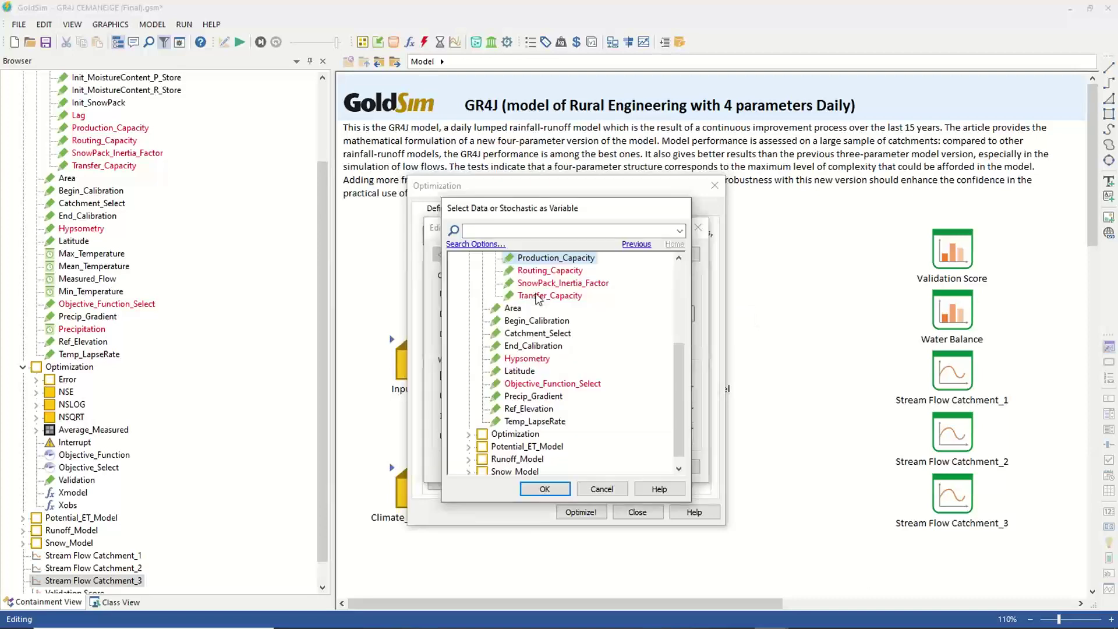
{"action": "scroll", "coordinate": [536, 298], "scroll_direction": "up", "scroll_amount": 4}
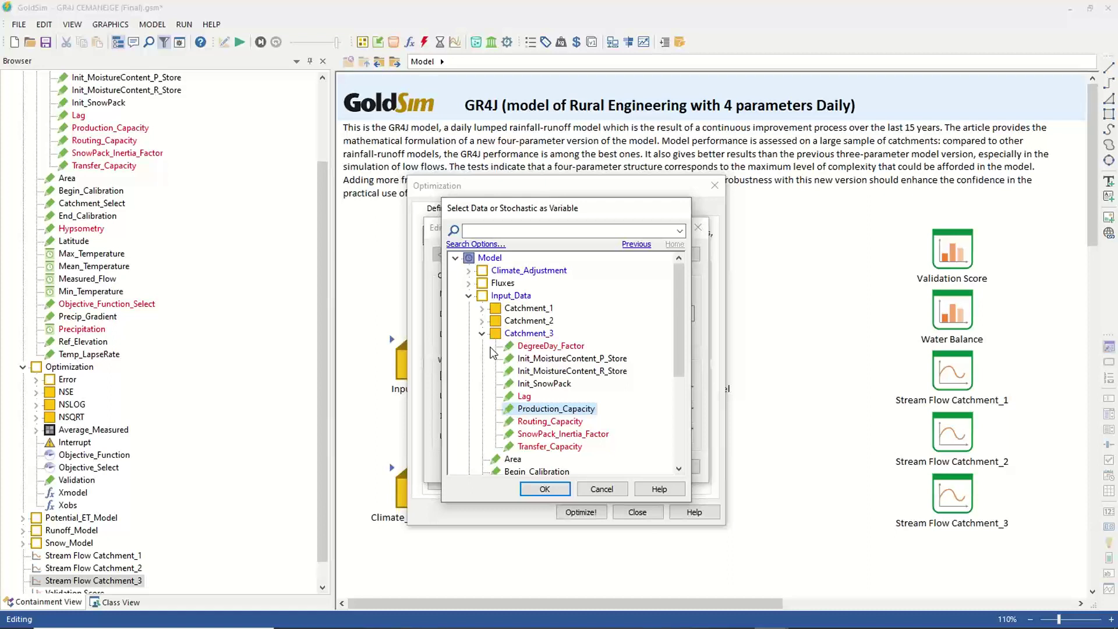
{"action": "left_click", "coordinate": [482, 310]}
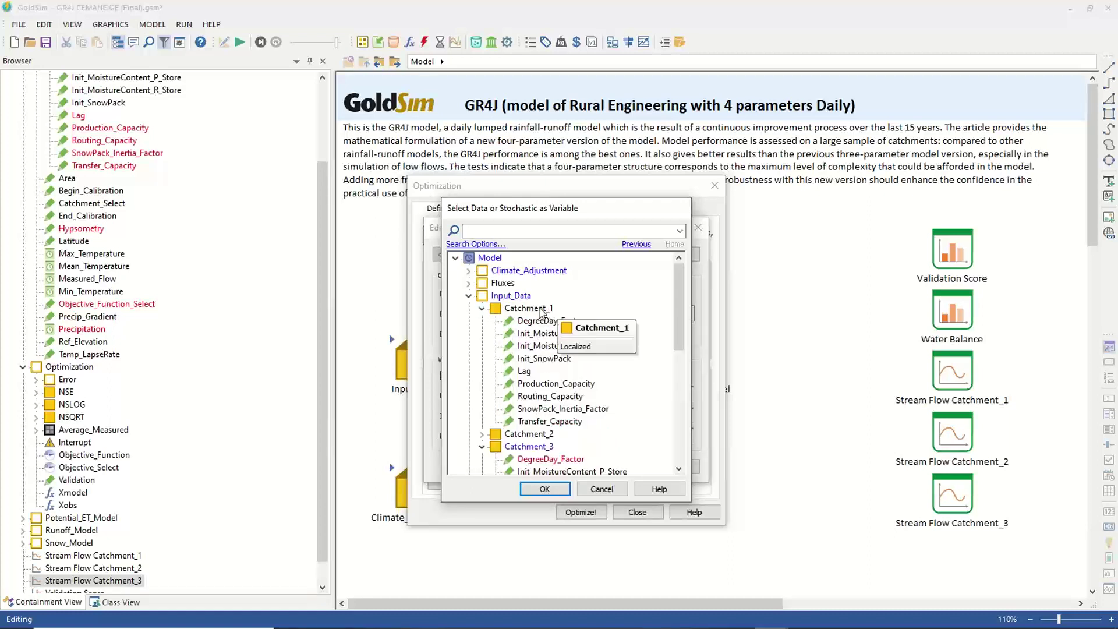
{"action": "left_click", "coordinate": [482, 308]}
{"action": "left_click", "coordinate": [532, 408]}
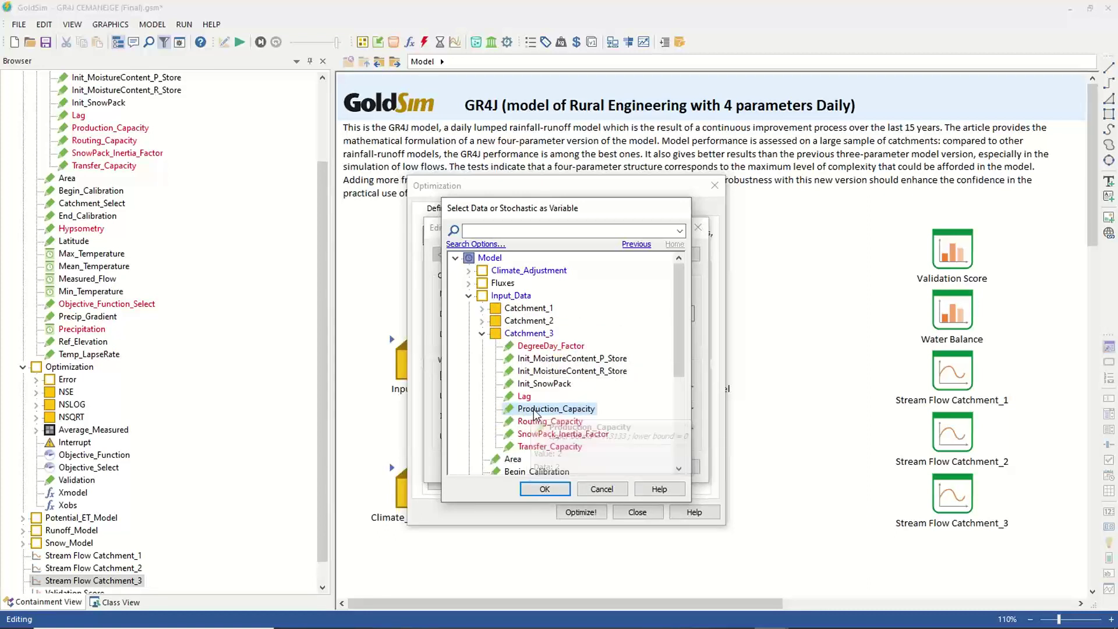
{"action": "left_click", "coordinate": [481, 333]}
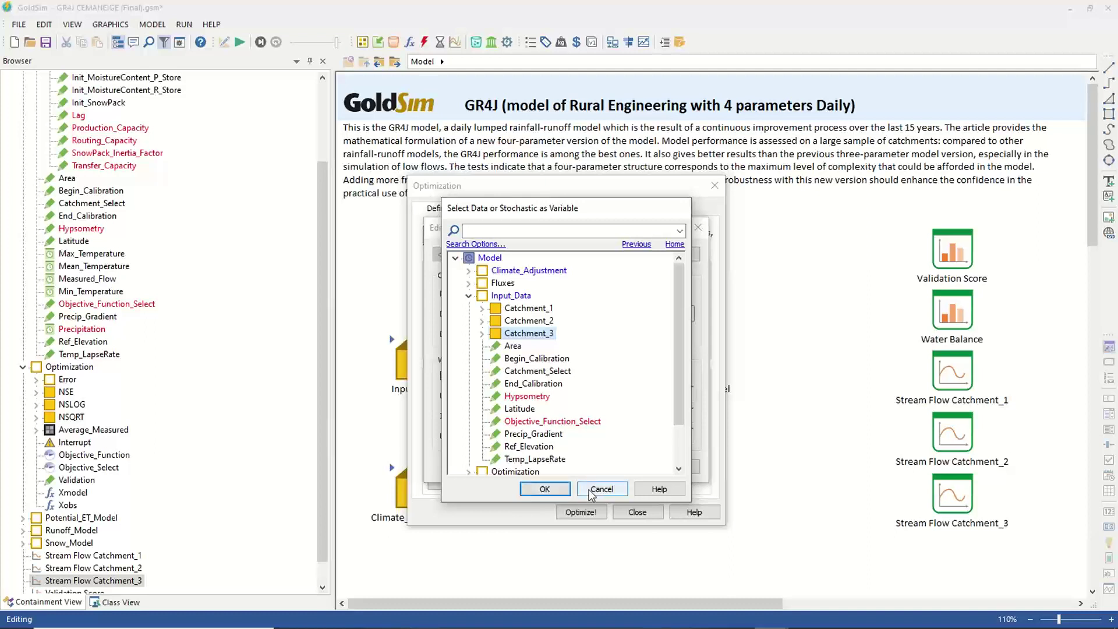
{"action": "left_click", "coordinate": [602, 489]}
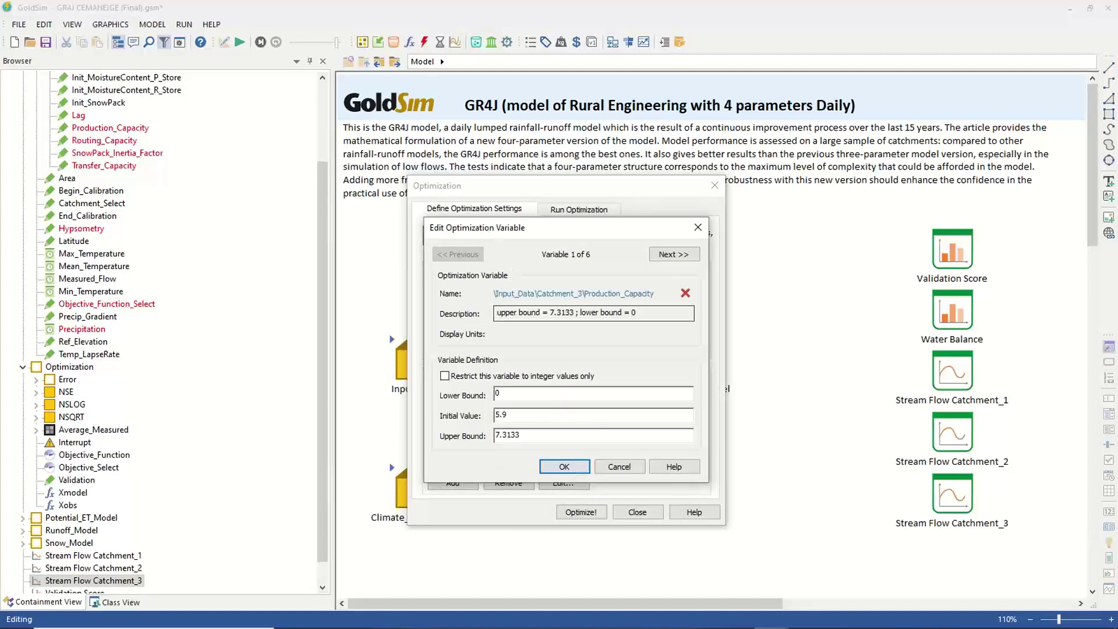
{"action": "left_click", "coordinate": [604, 470]}
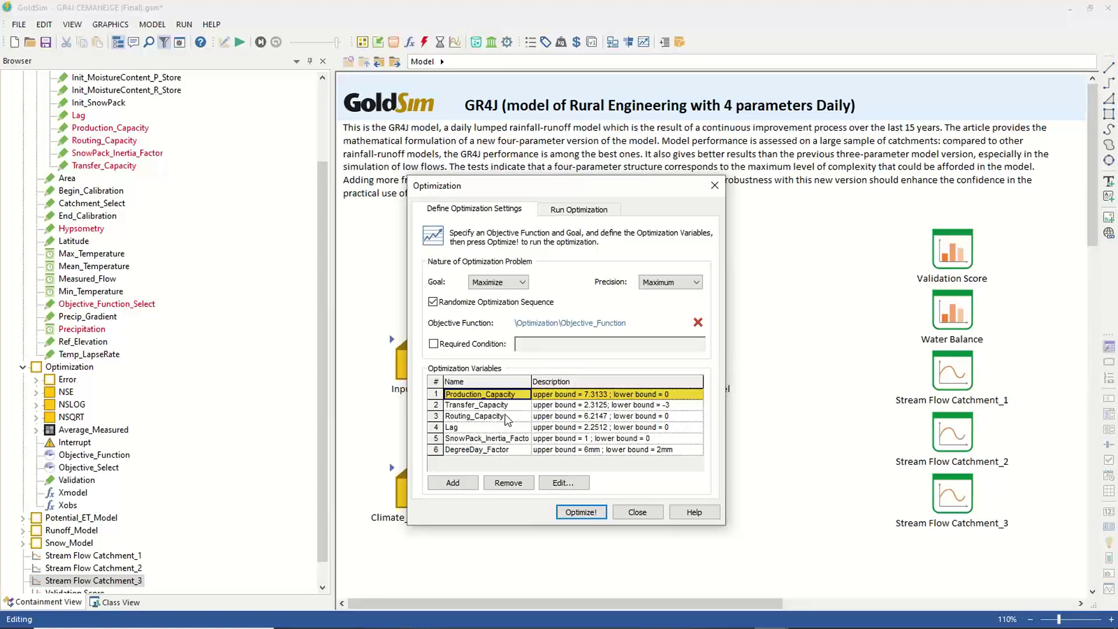
Step: Check the Transfer_Capacity optimization variable's bounds and exit the Optimization settings, saving all variables and settings
{"action": "double_click", "coordinate": [563, 406]}
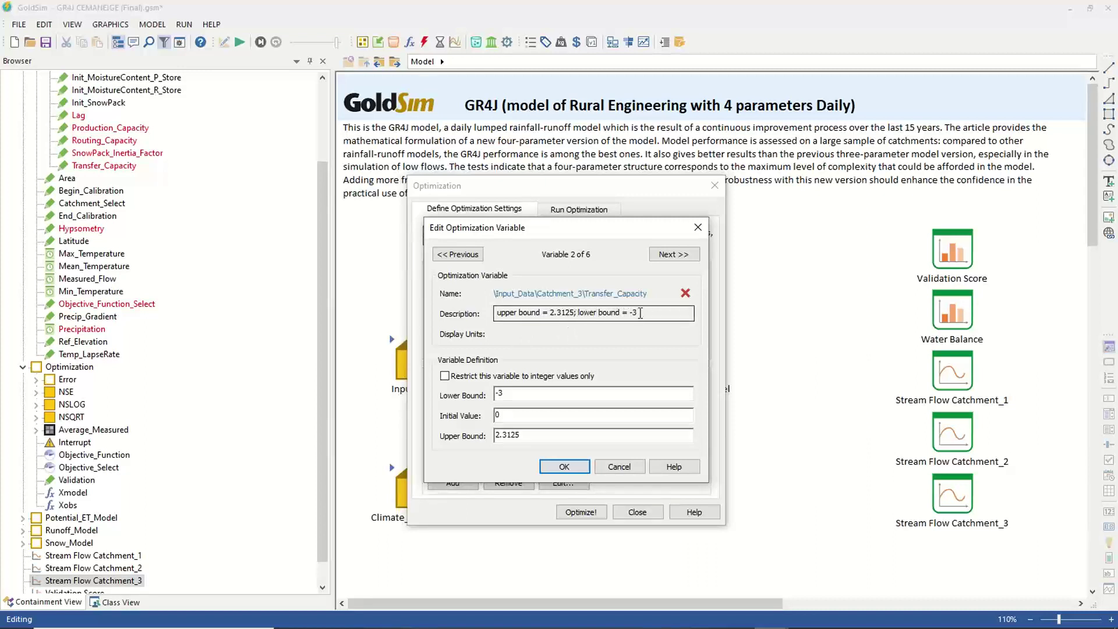
{"action": "left_click", "coordinate": [606, 470]}
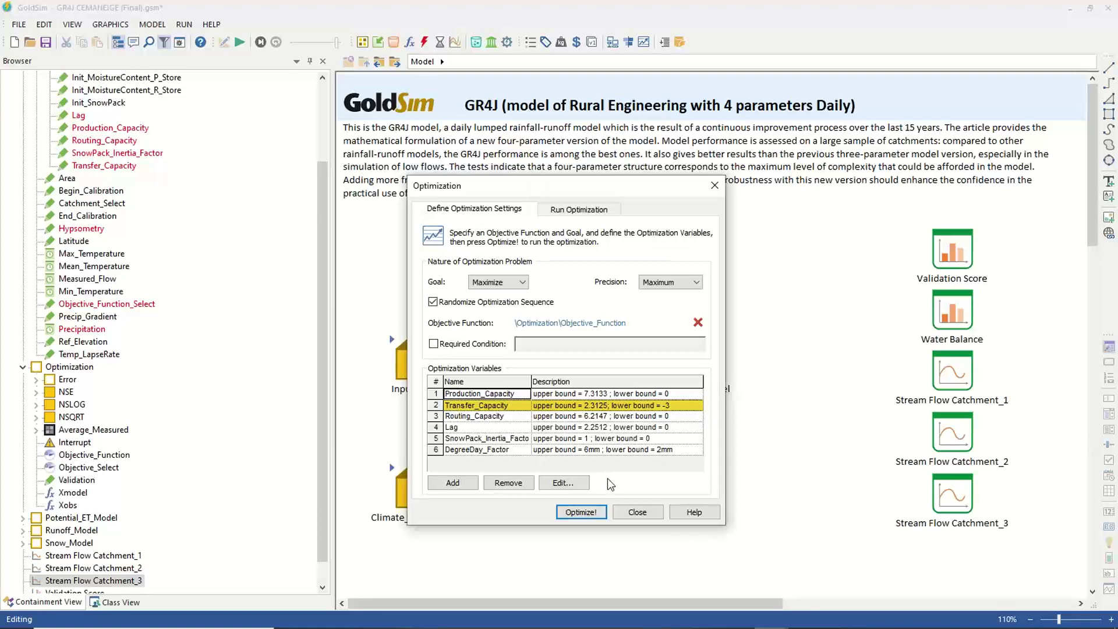
{"action": "left_click", "coordinate": [626, 512]}
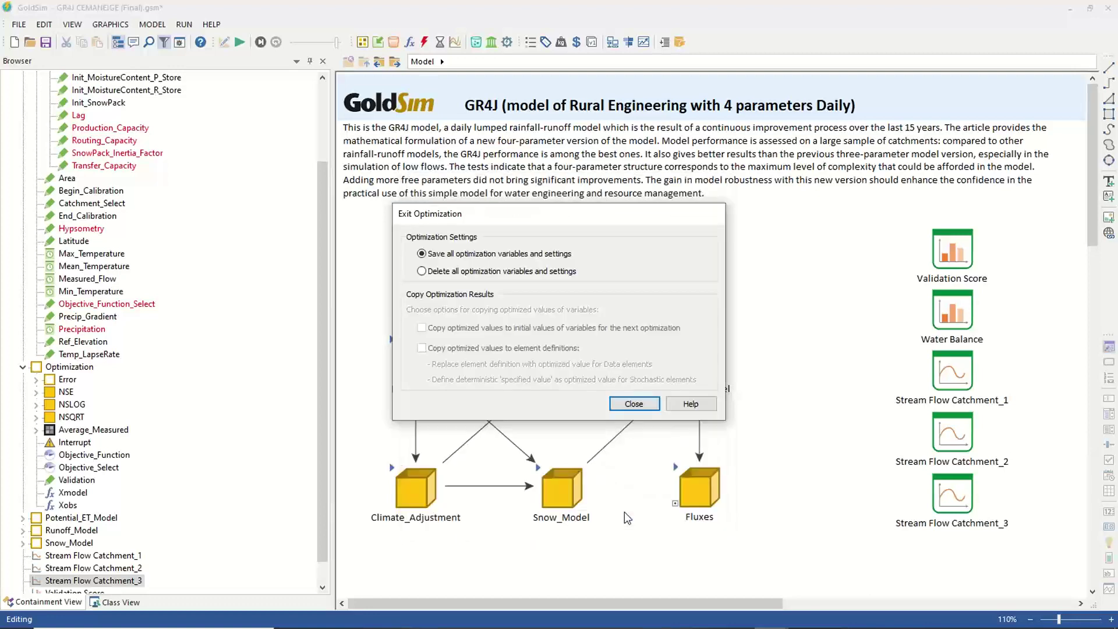
{"action": "left_click", "coordinate": [635, 404]}
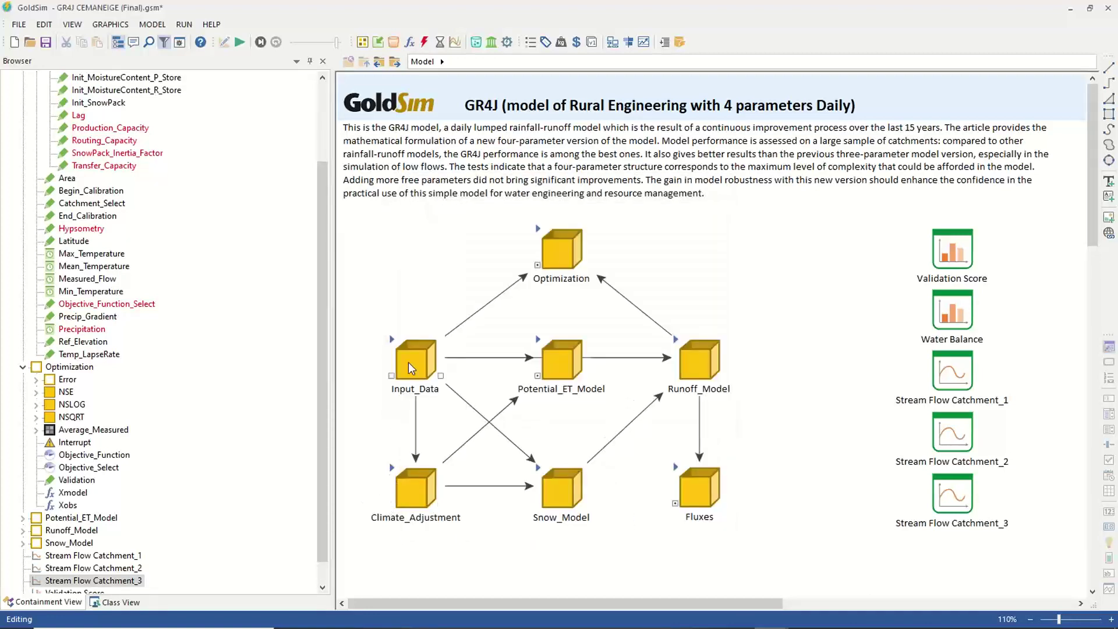
Step: Inspect the data definition of Production_Capacity in Input_Data's Catchment_1 container and return to the model's top level
{"action": "left_click", "coordinate": [390, 343]}
{"action": "double_click", "coordinate": [390, 343]}
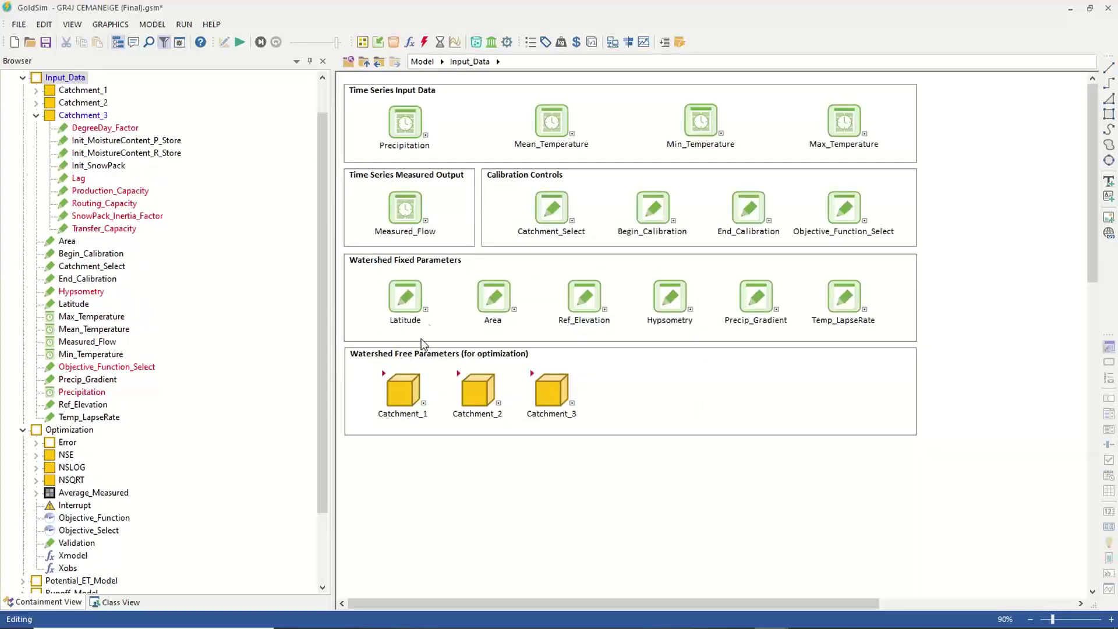
{"action": "double_click", "coordinate": [384, 378]}
{"action": "mouse_move", "coordinate": [411, 134]}
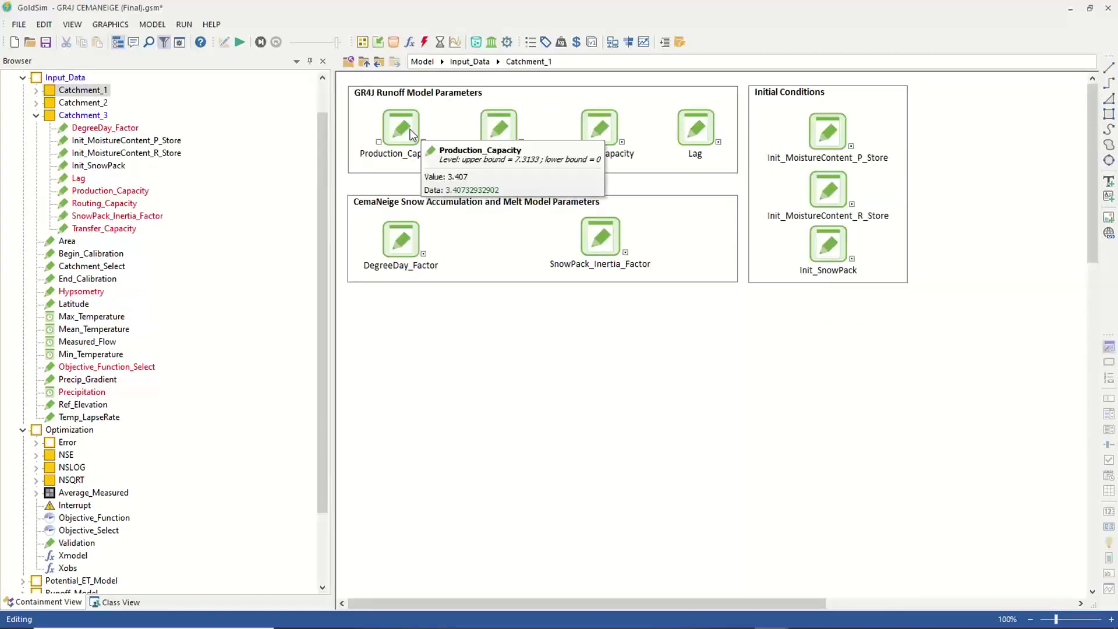
{"action": "double_click", "coordinate": [410, 129]}
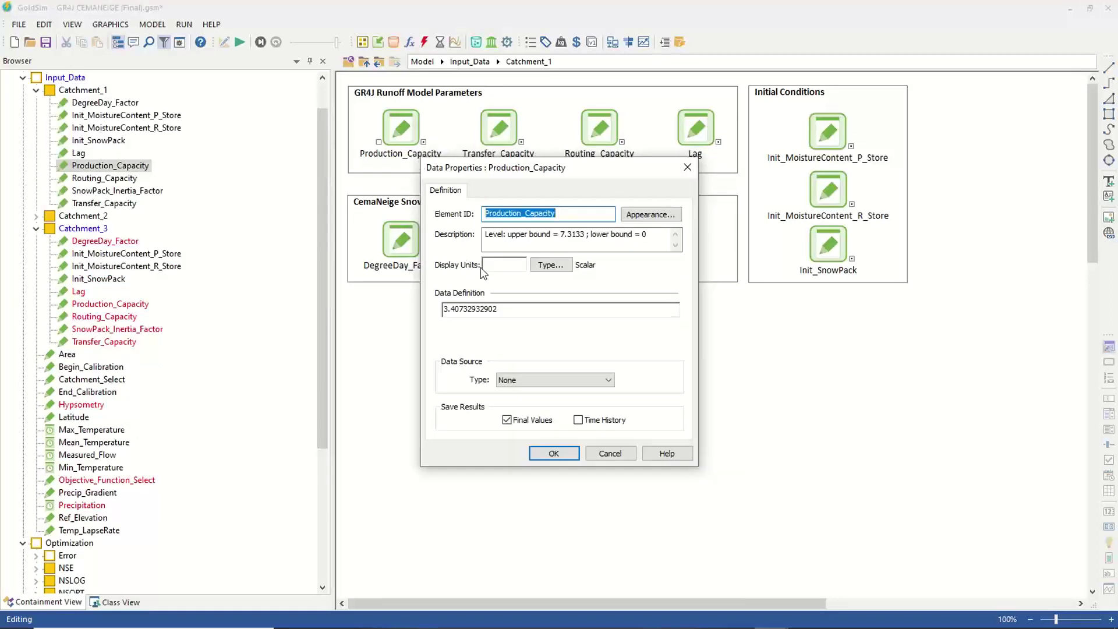
{"action": "double_click", "coordinate": [439, 307]}
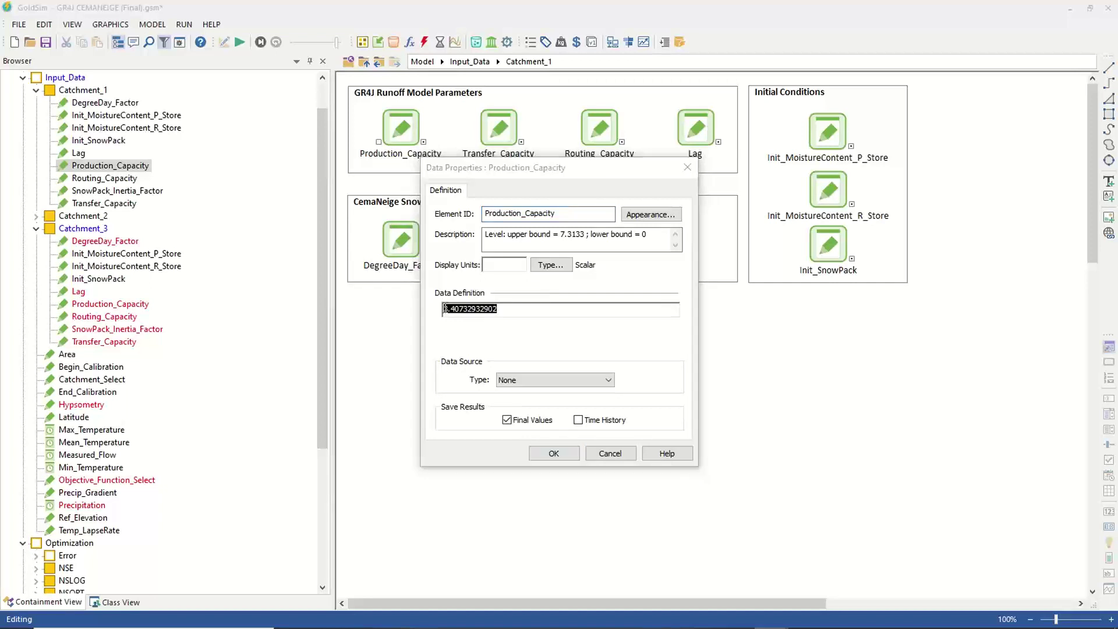
{"action": "left_click", "coordinate": [538, 454]}
{"action": "left_click", "coordinate": [376, 64]}
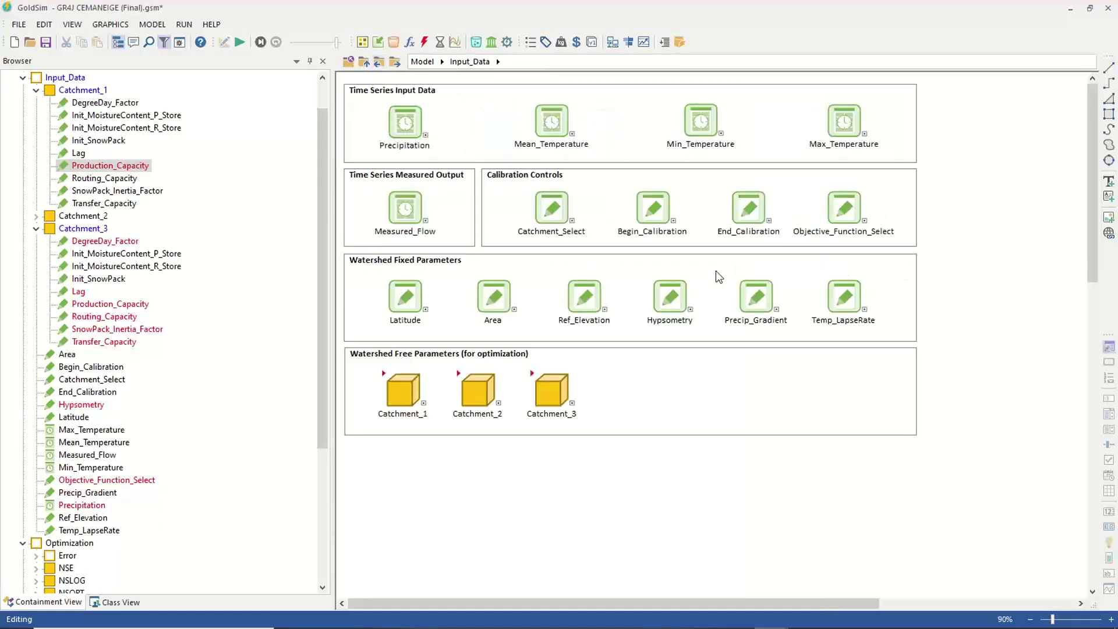
{"action": "left_click", "coordinate": [367, 63]}
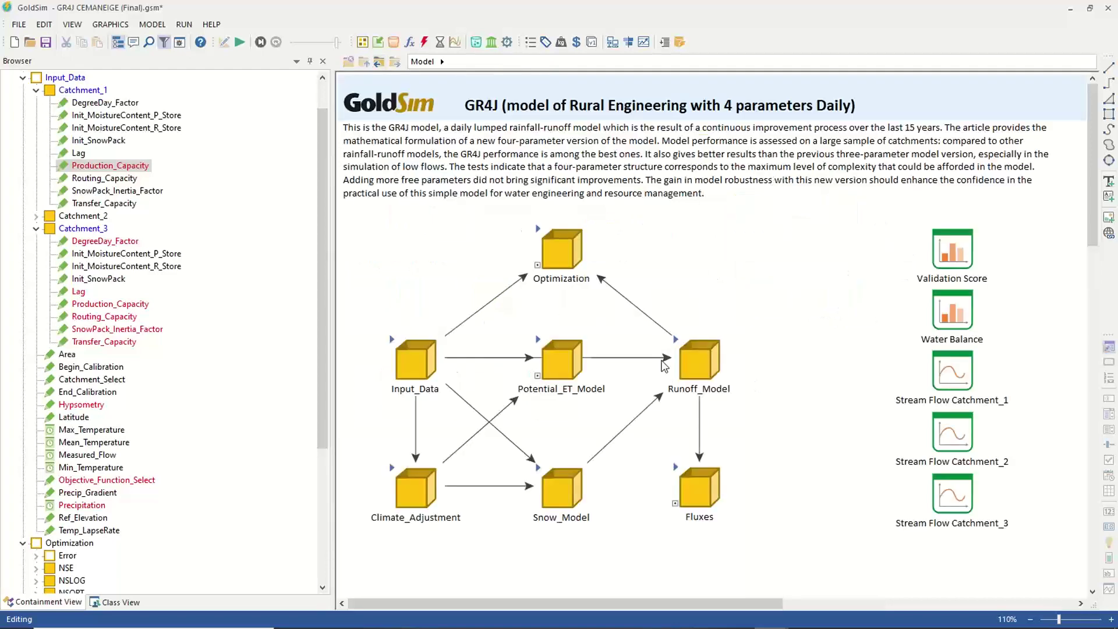
Step: Examine the per-catchment formulas in the X1 vector of Runoff_Model and return to the model's top level
{"action": "double_click", "coordinate": [699, 358]}
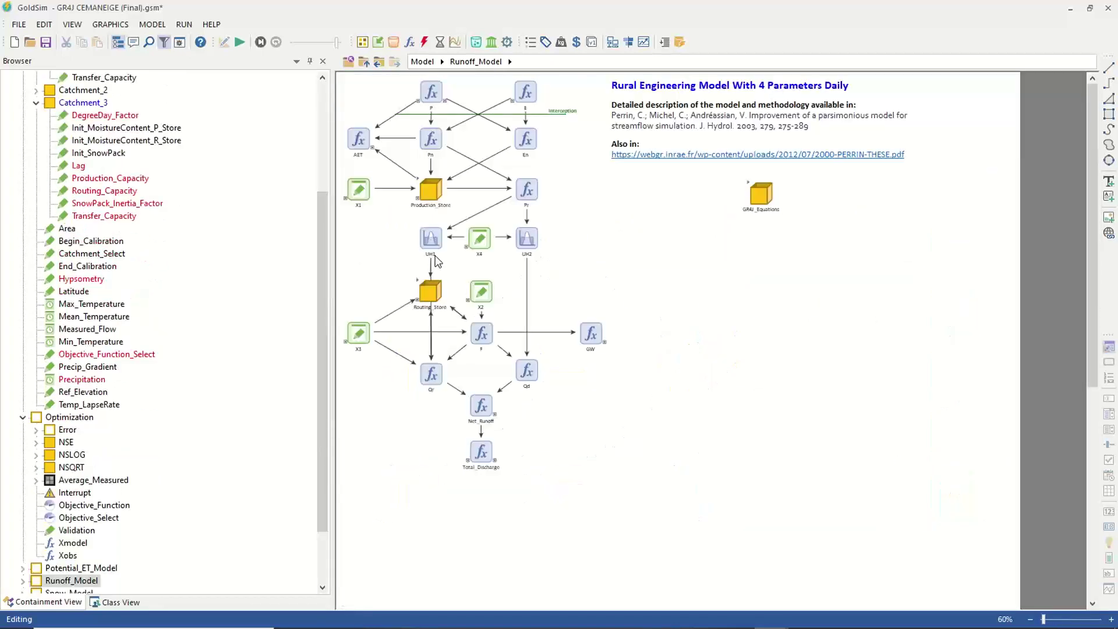
{"action": "double_click", "coordinate": [356, 189]}
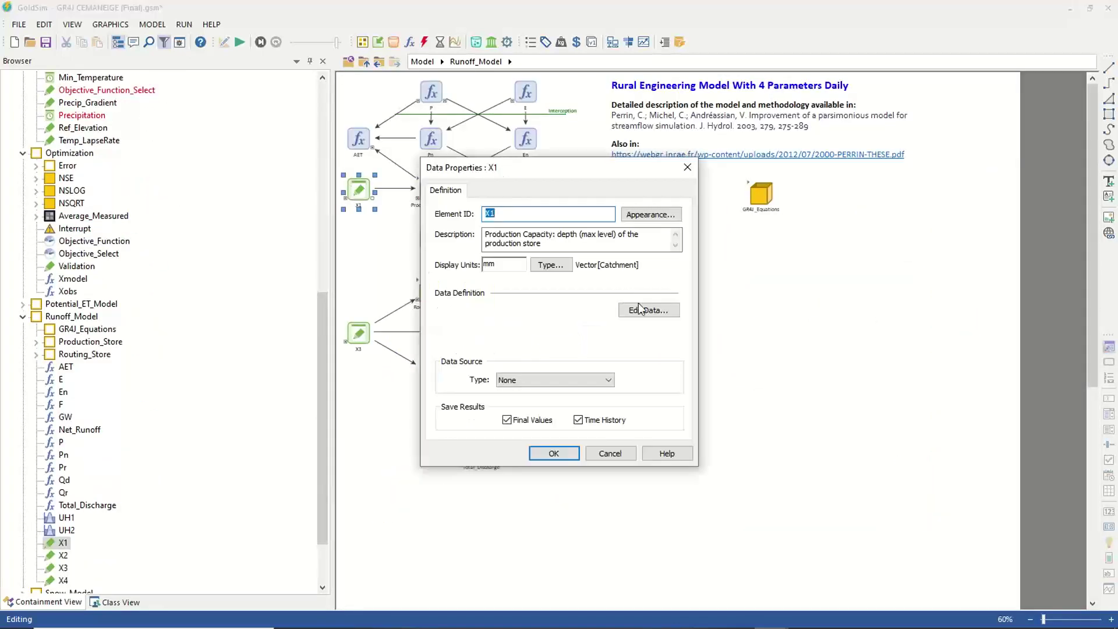
{"action": "left_click", "coordinate": [641, 308]}
{"action": "mouse_move", "coordinate": [488, 186]}
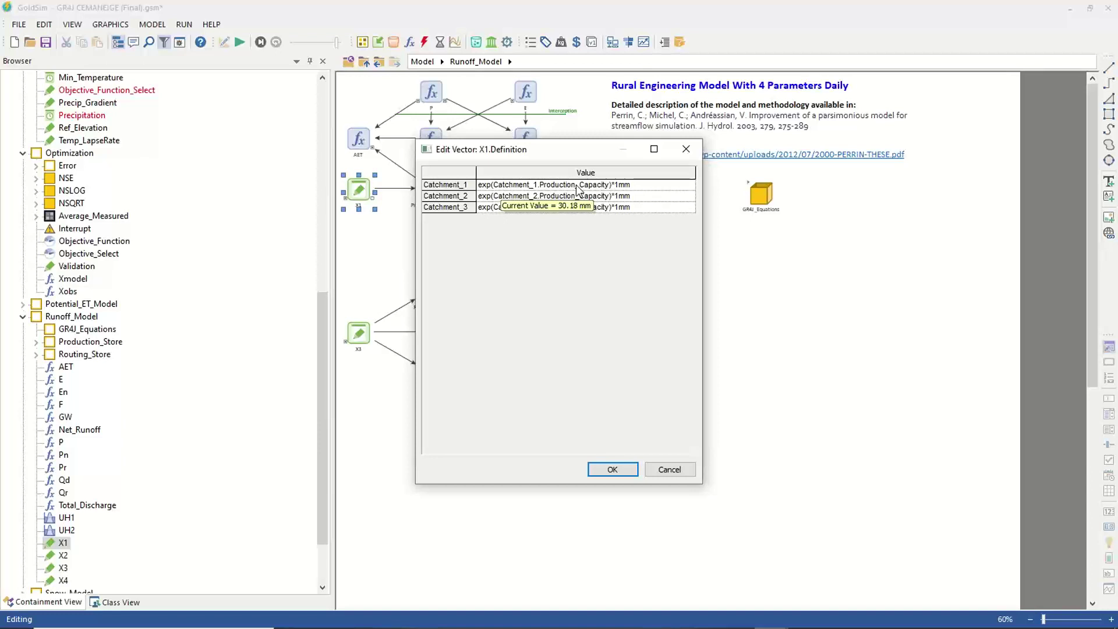
{"action": "left_click", "coordinate": [620, 473]}
{"action": "left_click", "coordinate": [554, 453]}
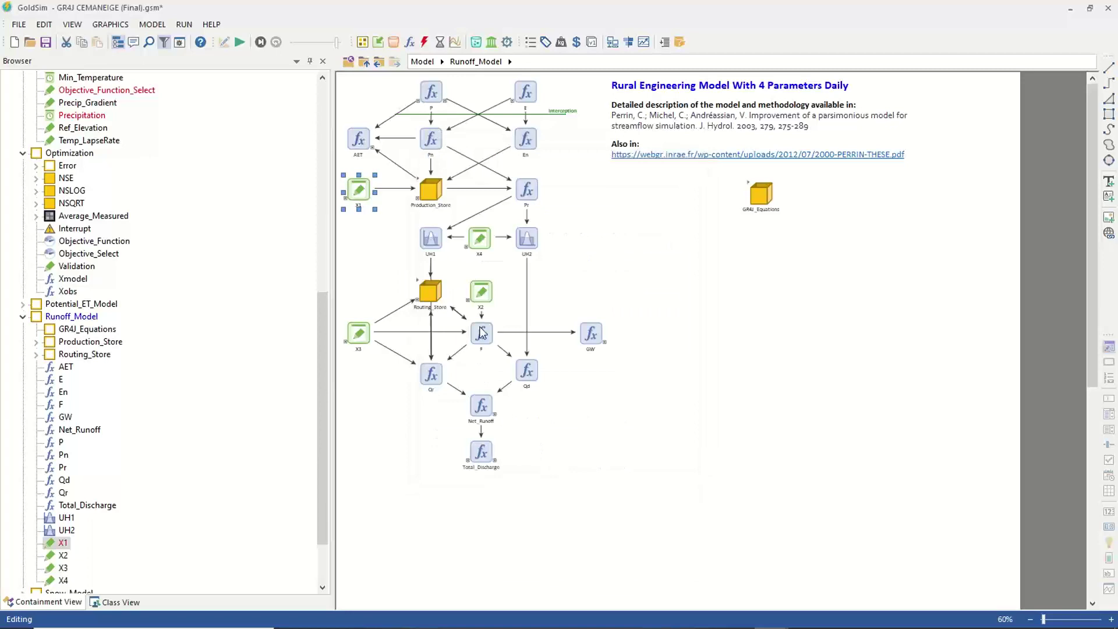
{"action": "left_click", "coordinate": [365, 62]}
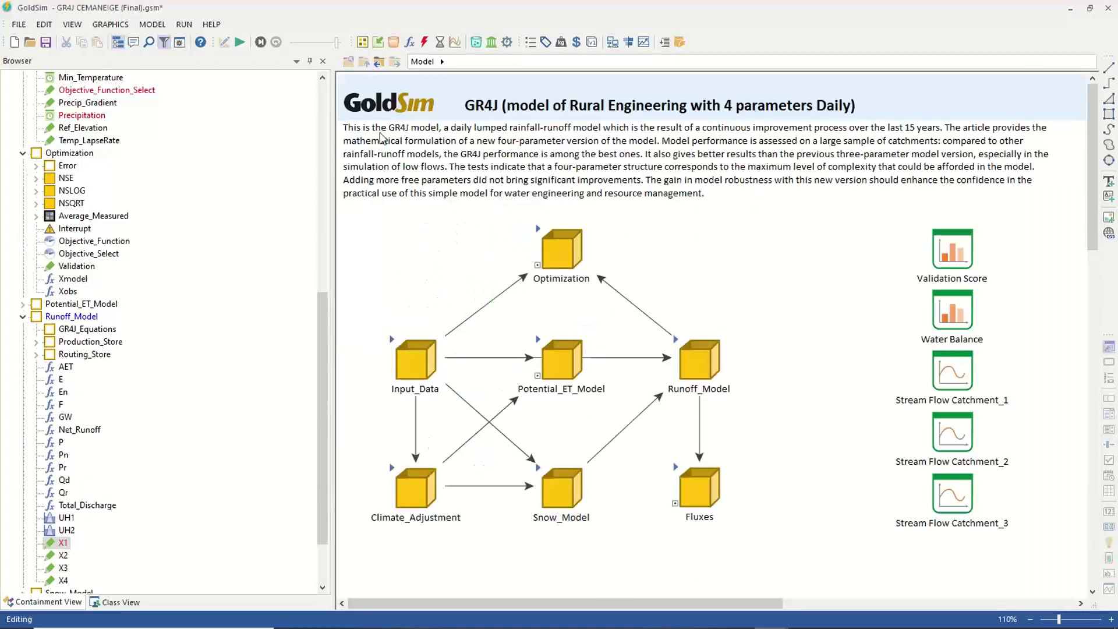
Step: Revisit the Input_Data container and the parameter elements in Runoff_Model, ending at the model's top level
{"action": "double_click", "coordinate": [403, 364]}
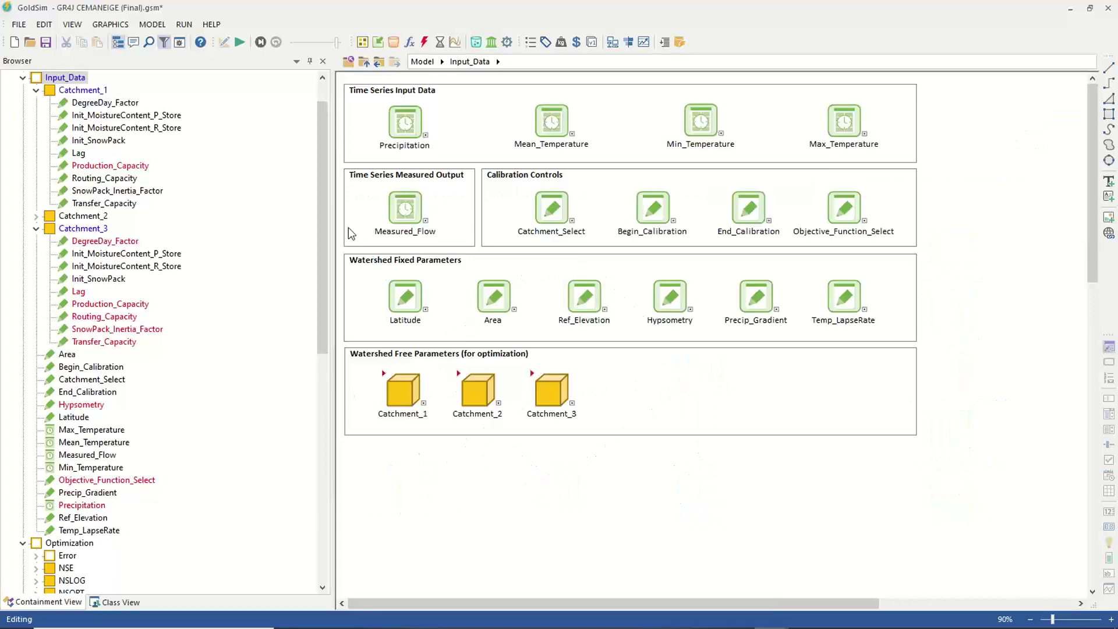
{"action": "left_click", "coordinate": [364, 62]}
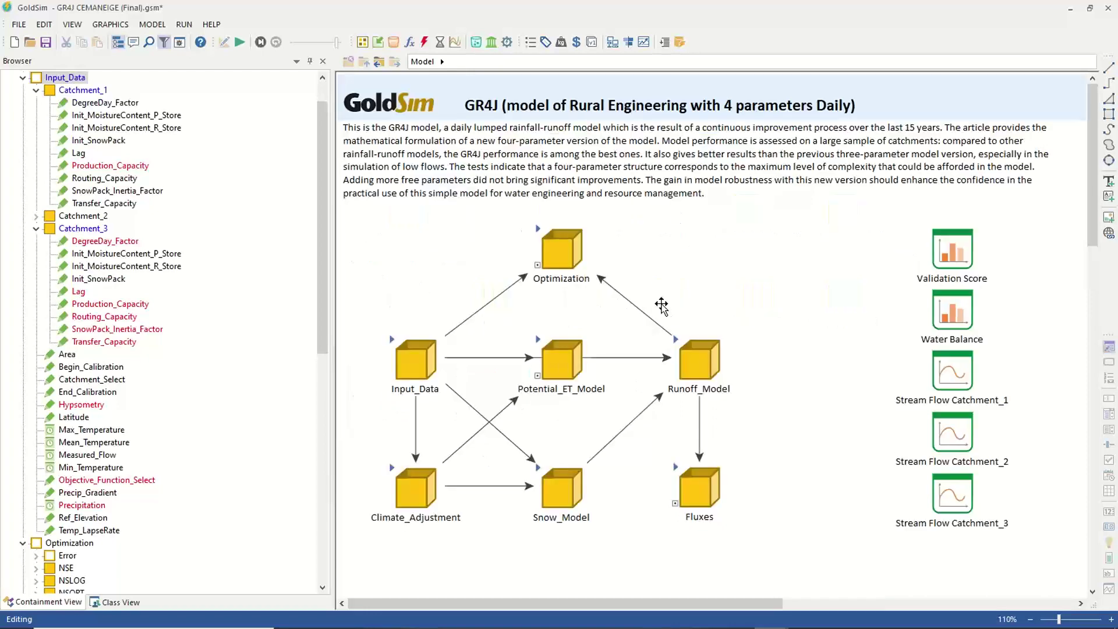
{"action": "double_click", "coordinate": [680, 353]}
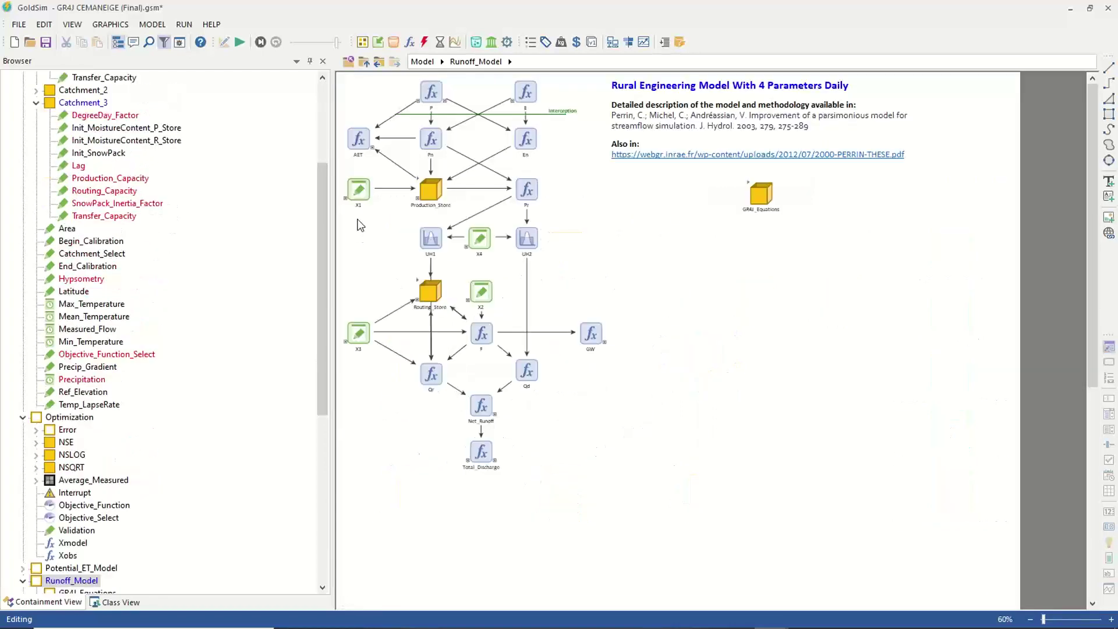
{"action": "mouse_move", "coordinate": [484, 240]}
{"action": "left_click", "coordinate": [364, 63]}
Step: Run the optimization with the Maximize goal, Maximum precision and the six defined Catchment_3 variables
{"action": "left_click", "coordinate": [182, 25]}
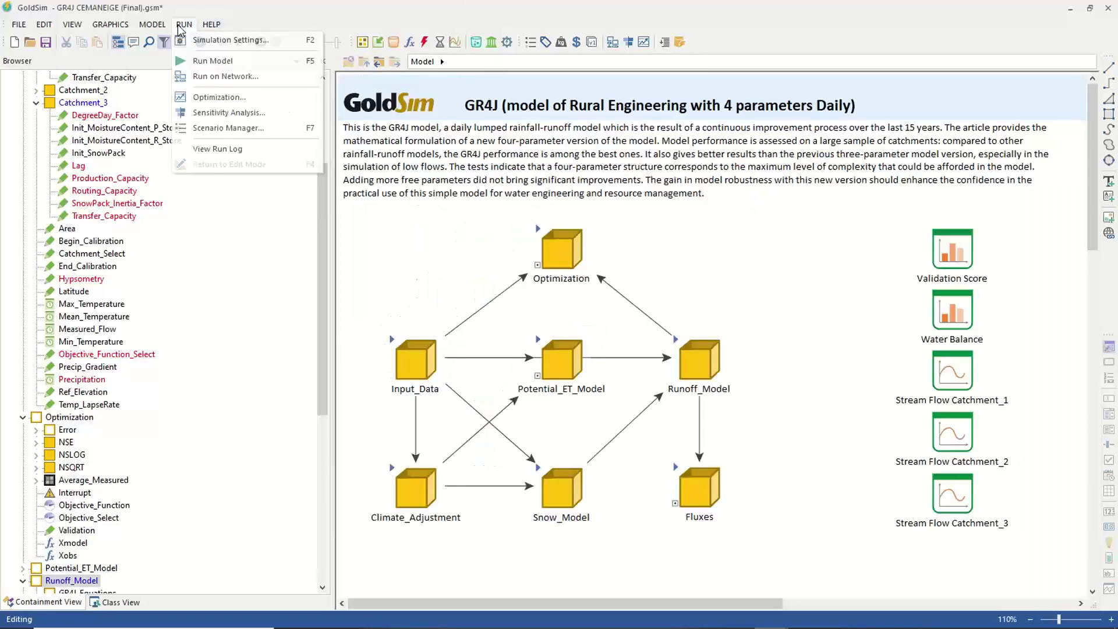
{"action": "left_click", "coordinate": [219, 96]}
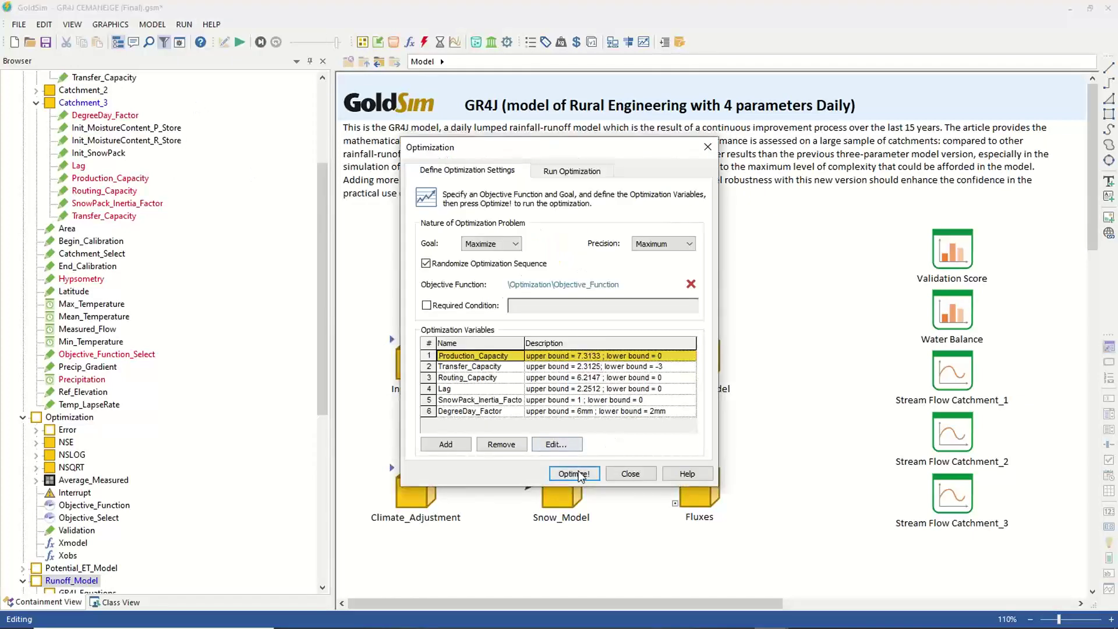
{"action": "left_click", "coordinate": [573, 474]}
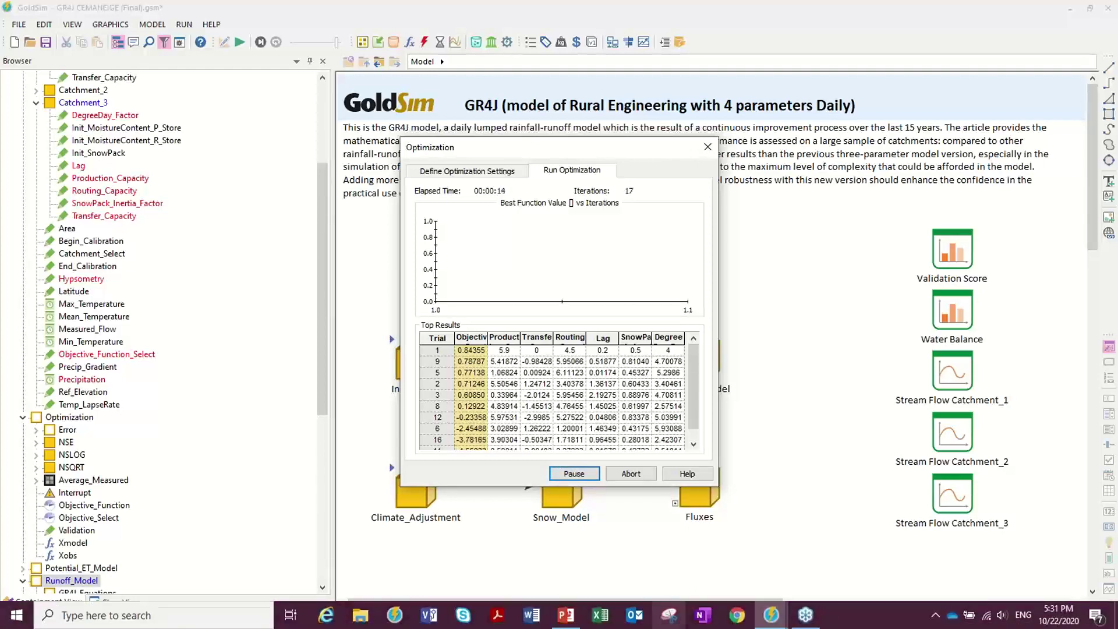
Step: Switch to the Copy model's window and examine Potential_ET_Model, including its Daily_Global_Radiation container
{"action": "mouse_move", "coordinate": [761, 622]}
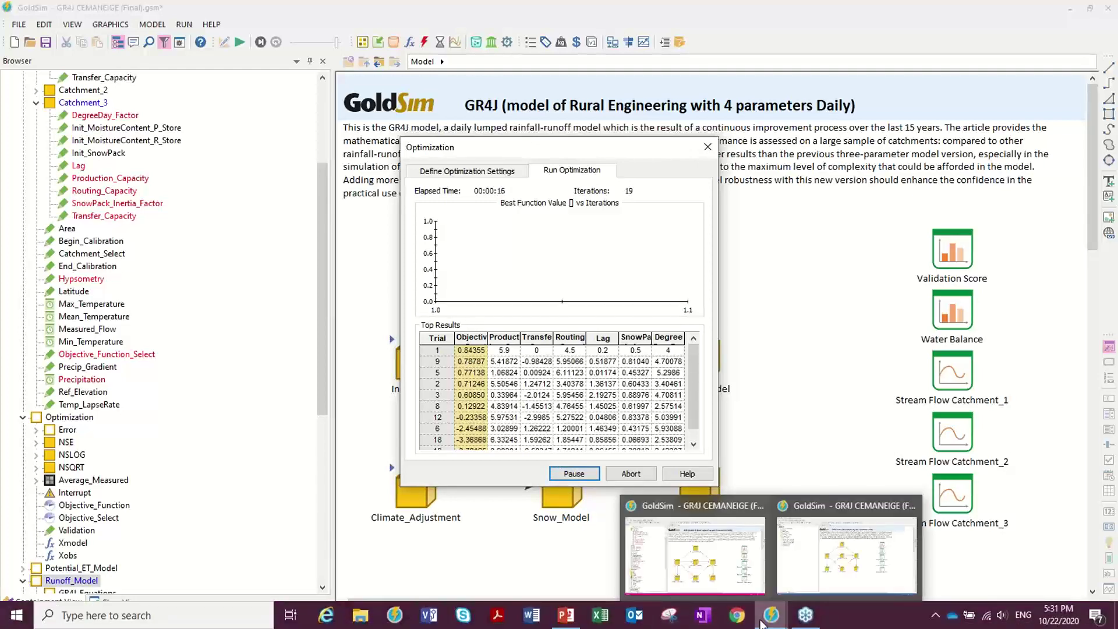
{"action": "left_click", "coordinate": [828, 587]}
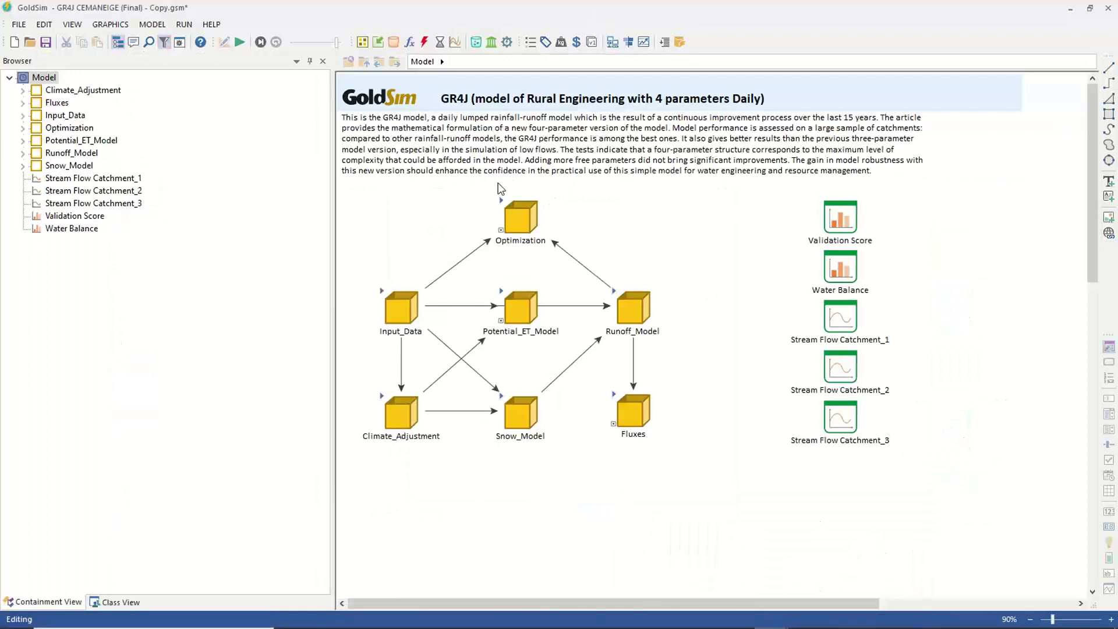
{"action": "double_click", "coordinate": [503, 298]}
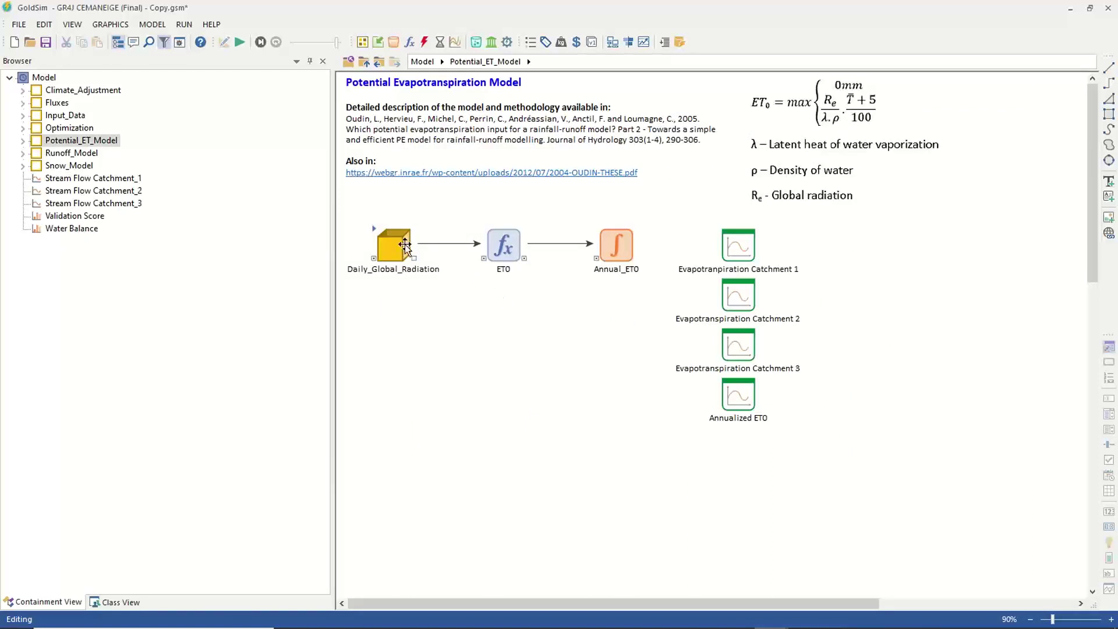
{"action": "double_click", "coordinate": [379, 232]}
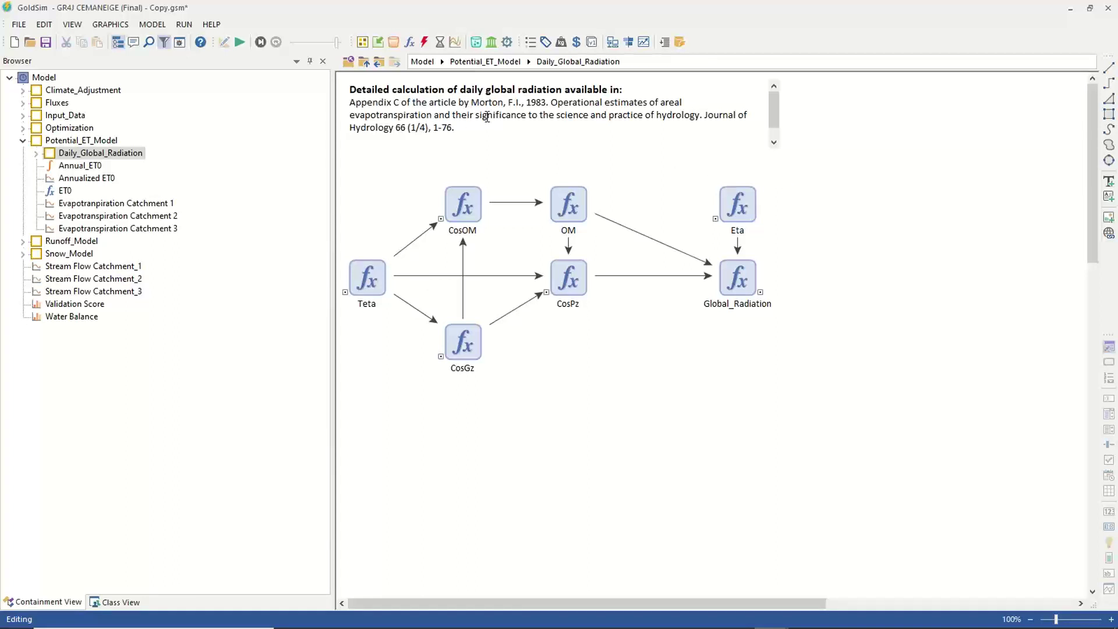
{"action": "left_click", "coordinate": [379, 64]}
{"action": "mouse_move", "coordinate": [498, 235]}
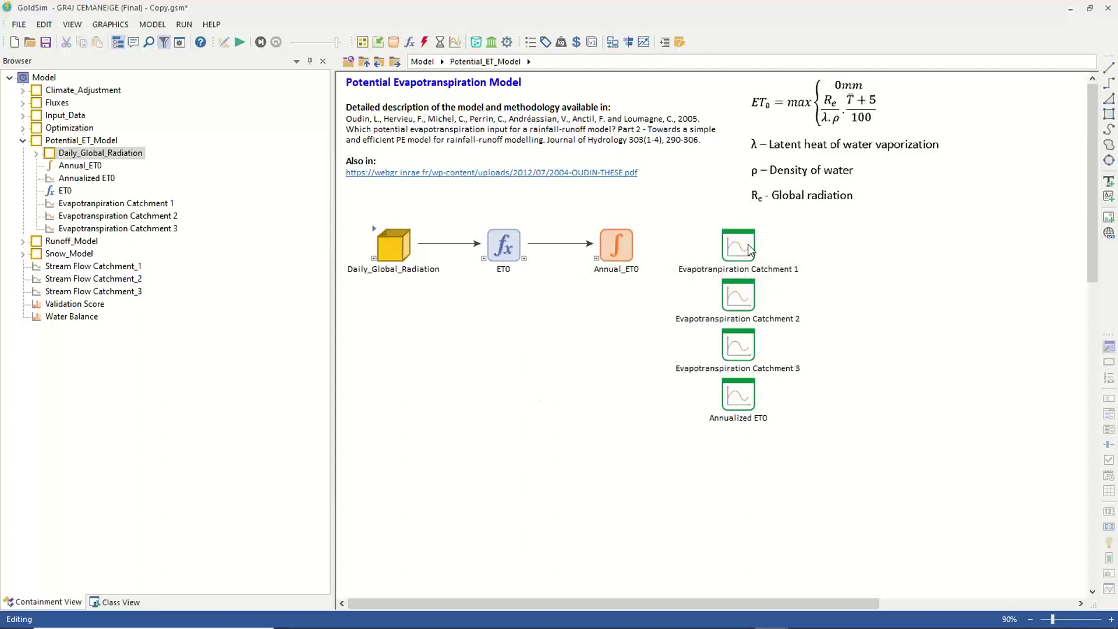
Step: Run the Copy model's simulation and review the evapotranspiration chart for Catchment 1, closing the chart at the end
{"action": "left_click", "coordinate": [240, 42]}
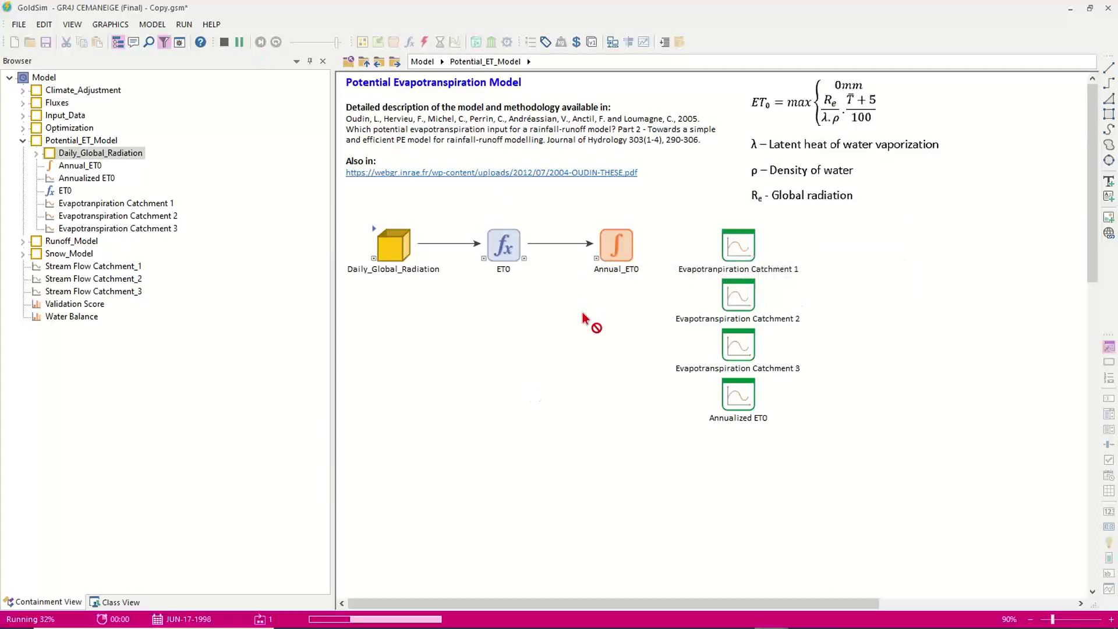
{"action": "left_click", "coordinate": [558, 339]}
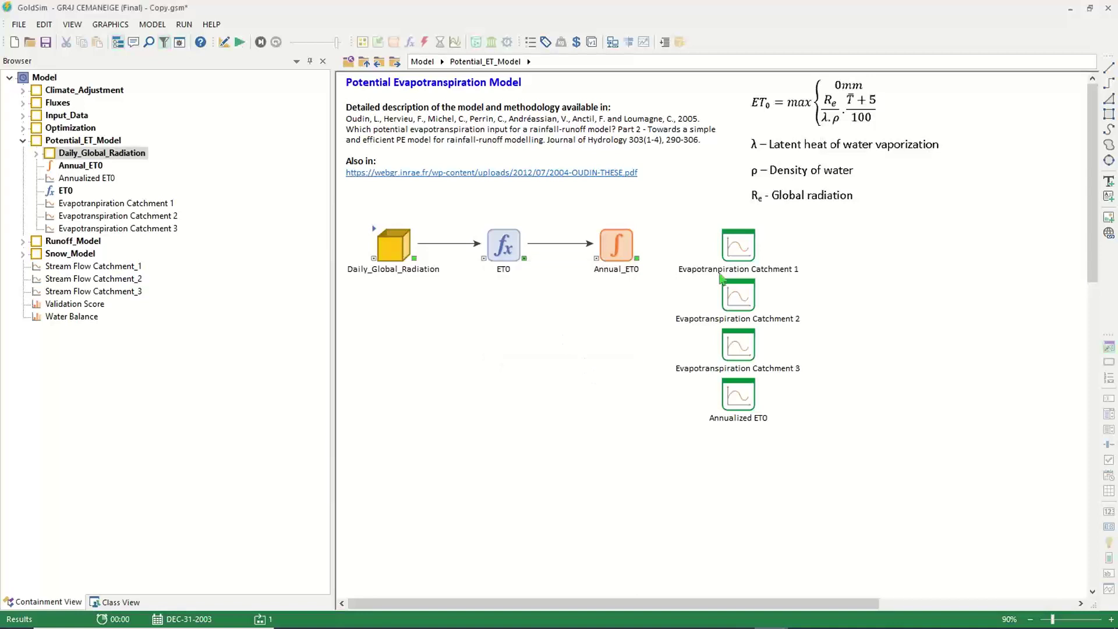
{"action": "double_click", "coordinate": [743, 250]}
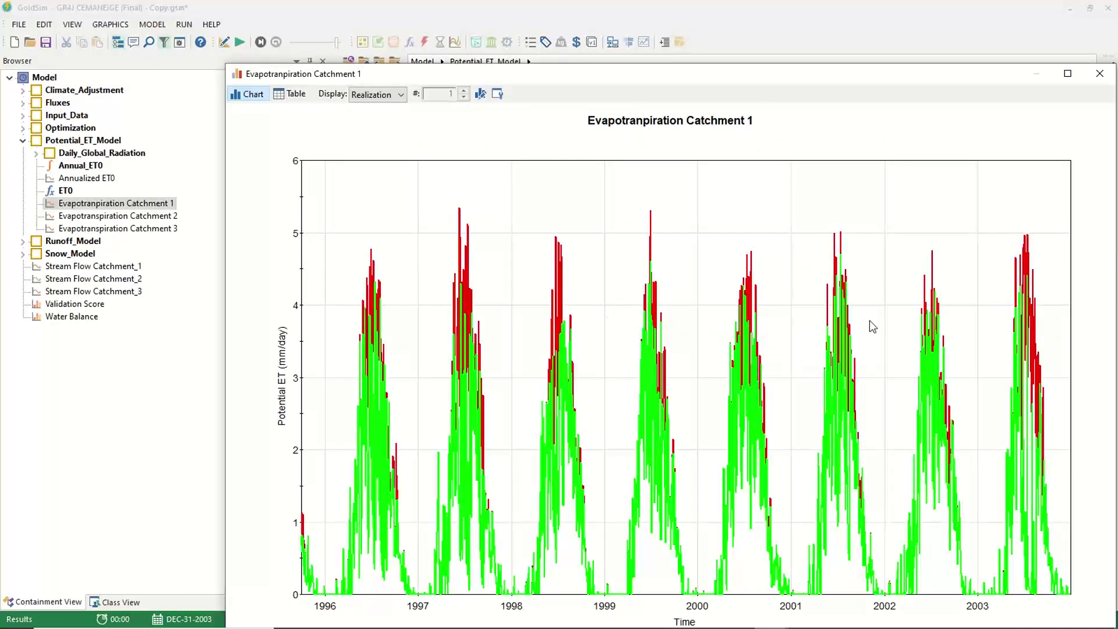
{"action": "left_click_drag", "start_coordinate": [800, 81], "coordinate": [731, 22]}
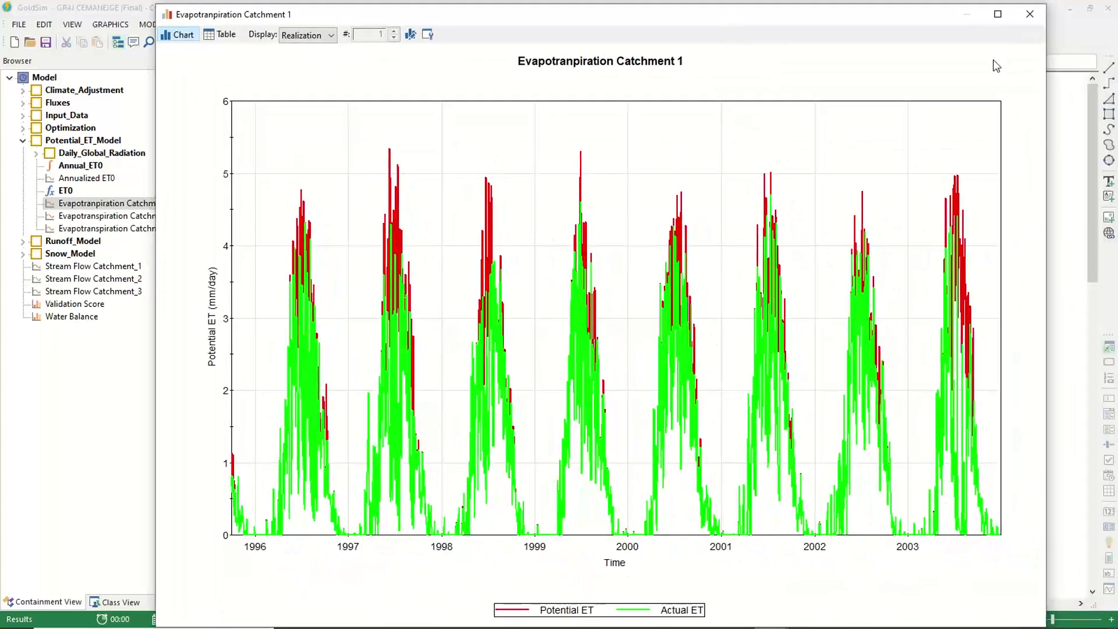
{"action": "left_click", "coordinate": [1026, 16]}
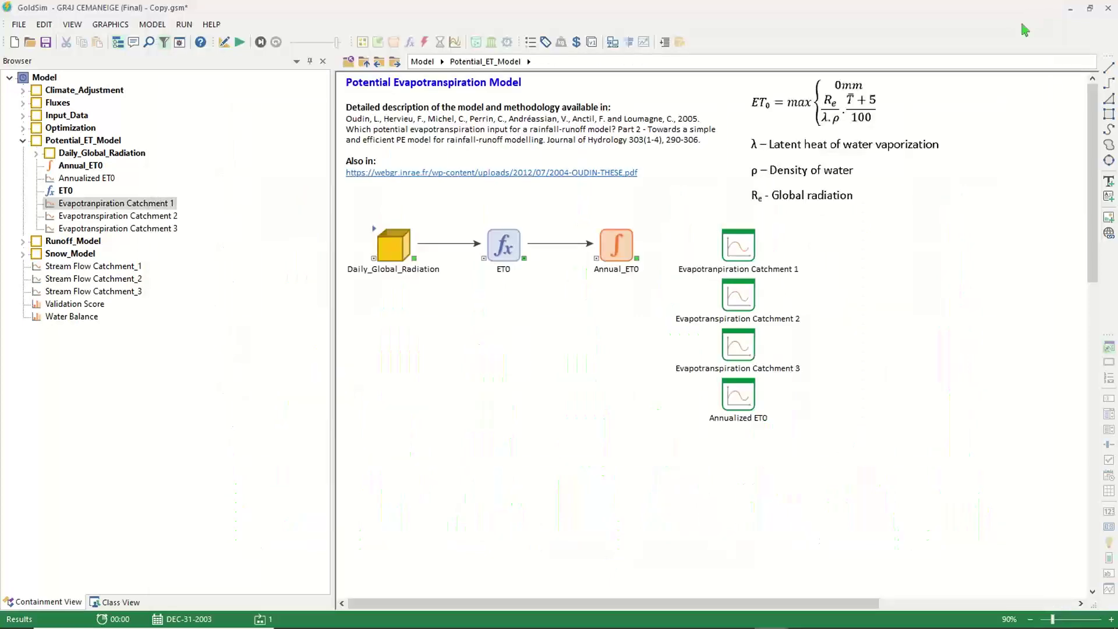
Step: Review the Annualized ET0 chart, reading points on its curves, and return to the model's top level
{"action": "double_click", "coordinate": [738, 397]}
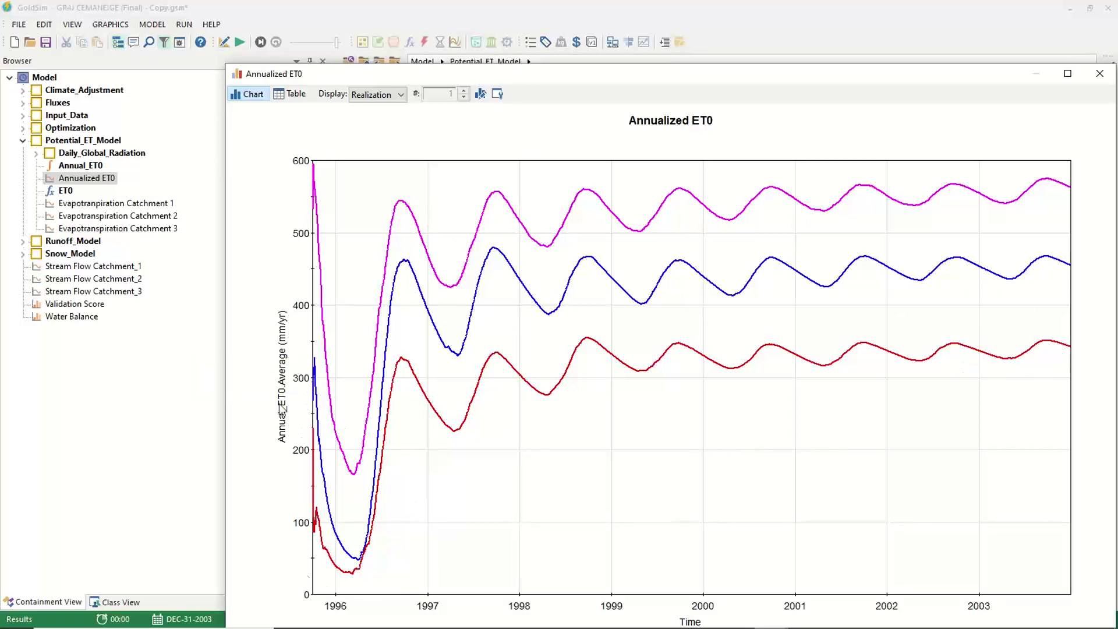
{"action": "mouse_move", "coordinate": [380, 396]}
{"action": "mouse_move", "coordinate": [1056, 350]}
{"action": "mouse_move", "coordinate": [1073, 188]}
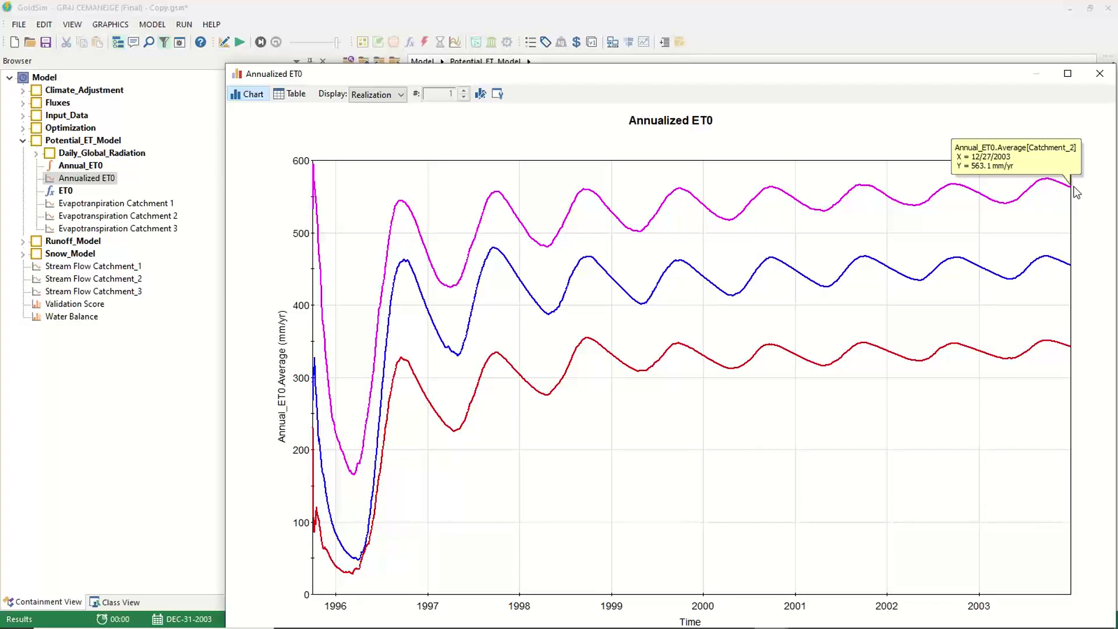
{"action": "left_click_drag", "start_coordinate": [995, 72], "coordinate": [845, 56]}
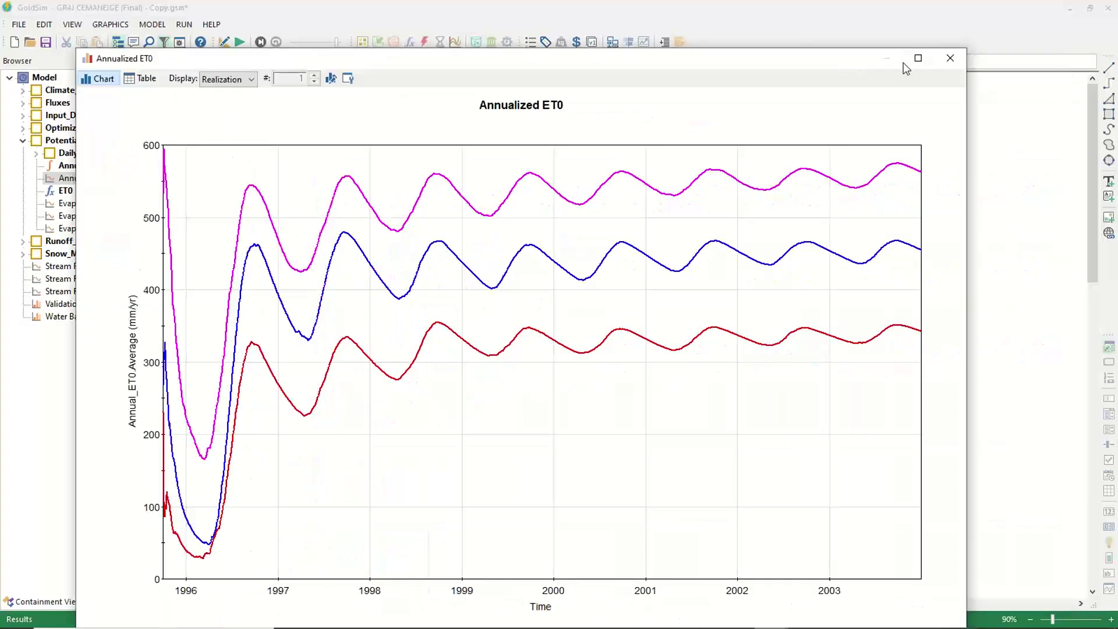
{"action": "left_click", "coordinate": [943, 66]}
{"action": "left_click", "coordinate": [379, 62]}
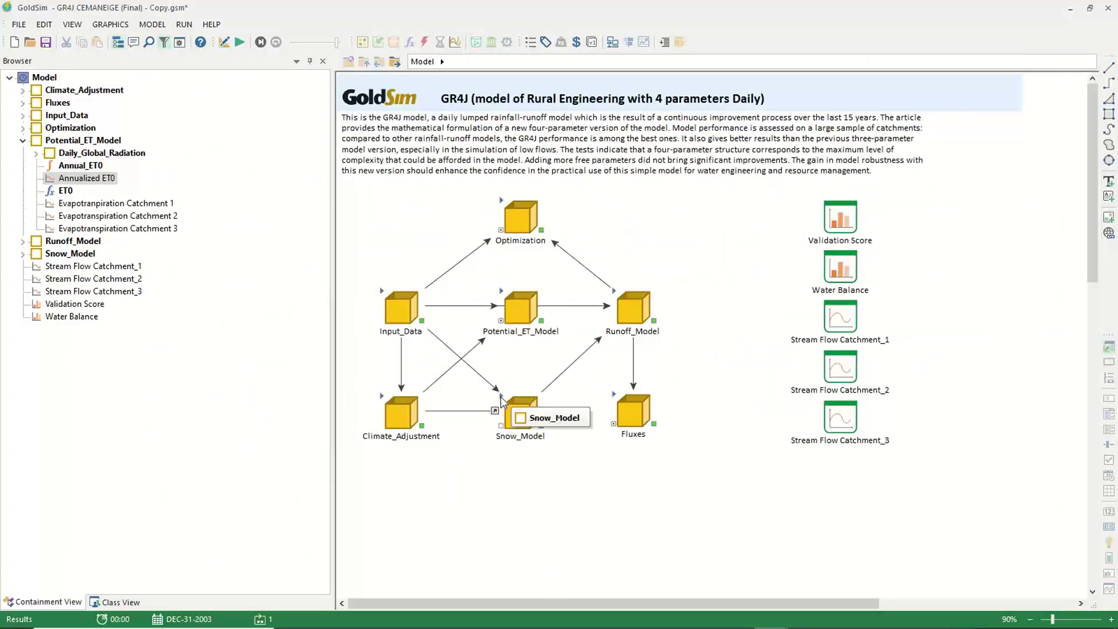
Step: Open Snow_Model and examine the description and equation of the Fraction_Snow expression
{"action": "double_click", "coordinate": [502, 402]}
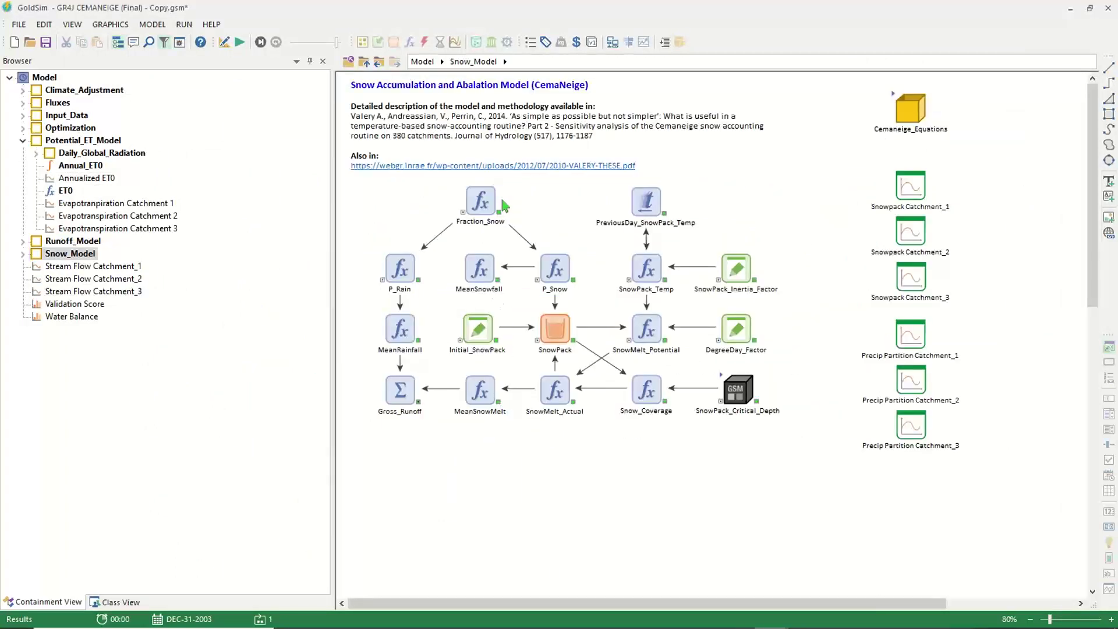
{"action": "mouse_move", "coordinate": [485, 198]}
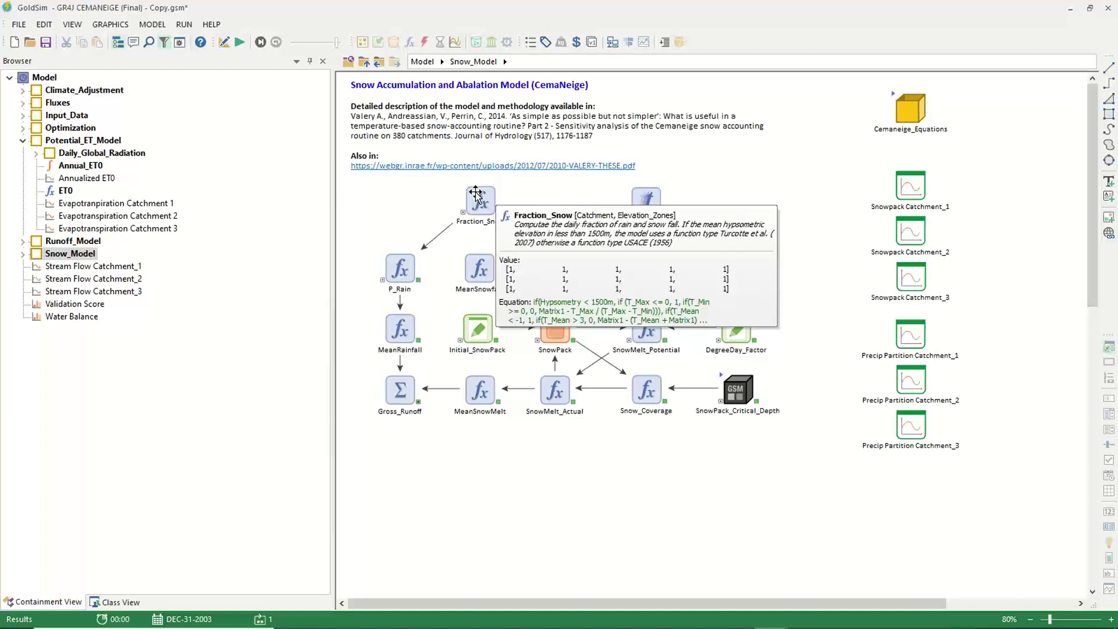
{"action": "double_click", "coordinate": [476, 195]}
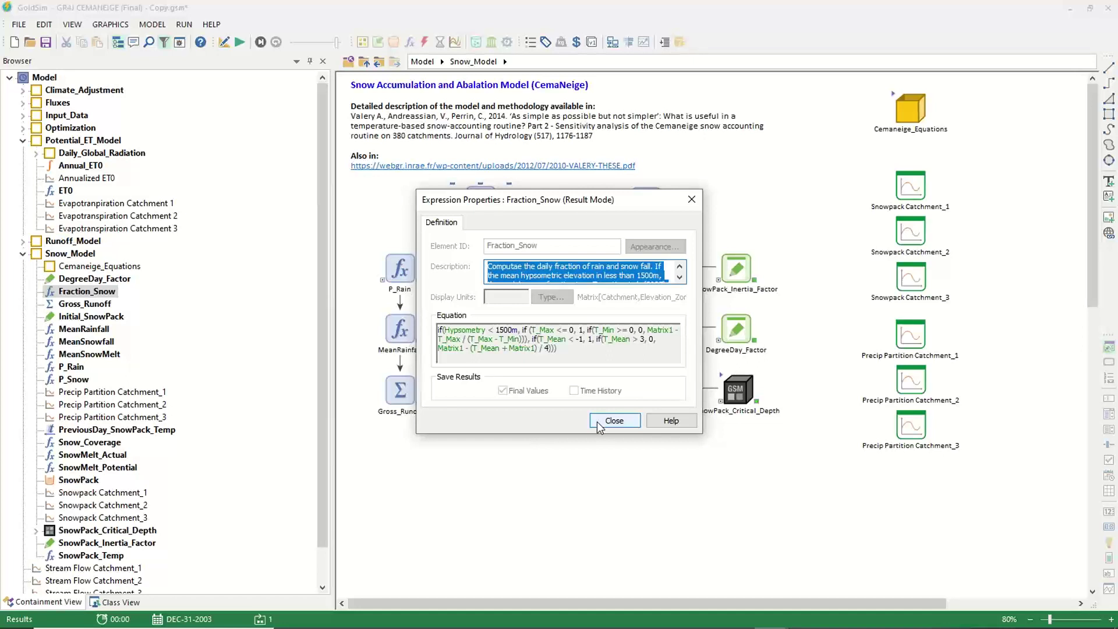
{"action": "left_click", "coordinate": [596, 421]}
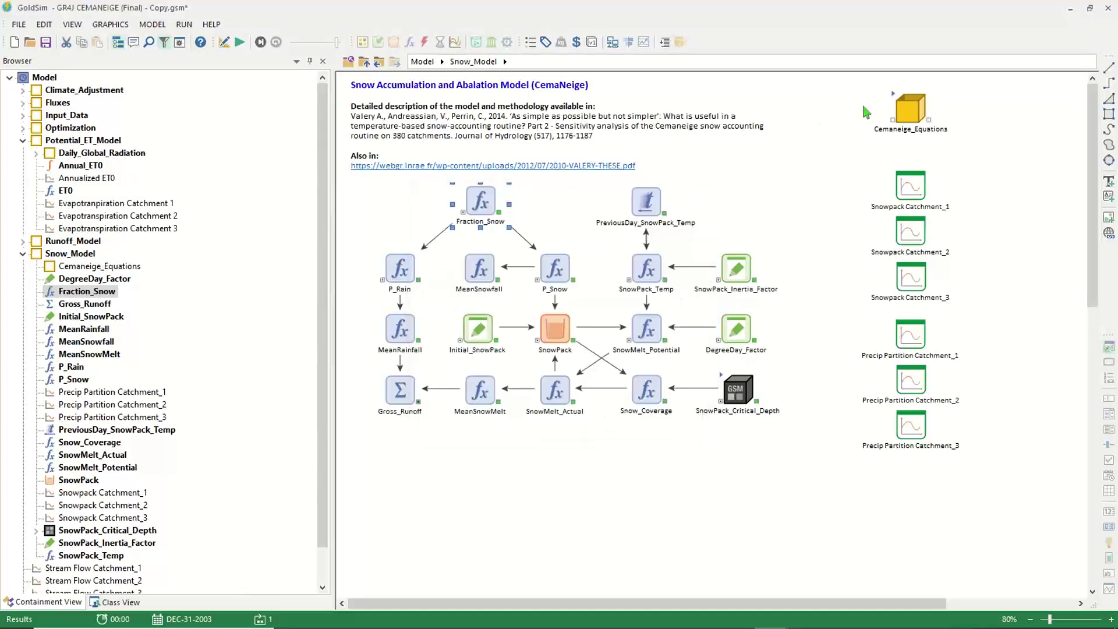
Step: Read the snow fraction and rainfall/snowfall partitioning equations in Cemaneige_Equations at 100% zoom and return to Snow_Model
{"action": "double_click", "coordinate": [894, 97]}
{"action": "scroll", "coordinate": [708, 285], "scroll_direction": "down", "scroll_amount": 1}
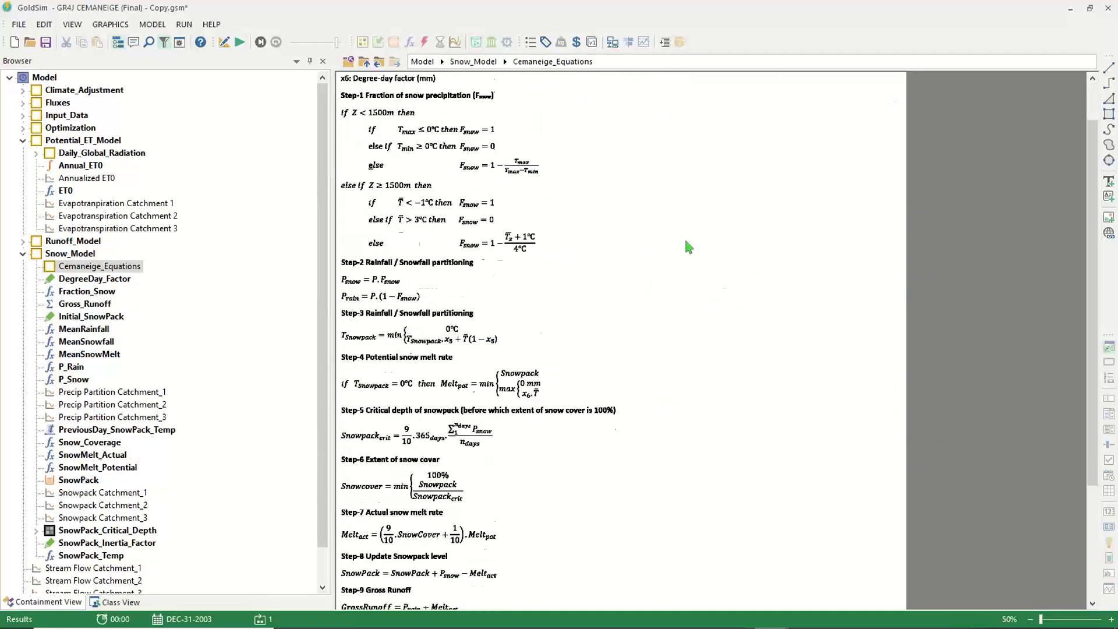
{"action": "scroll", "coordinate": [674, 259], "scroll_direction": "up", "scroll_amount": 1}
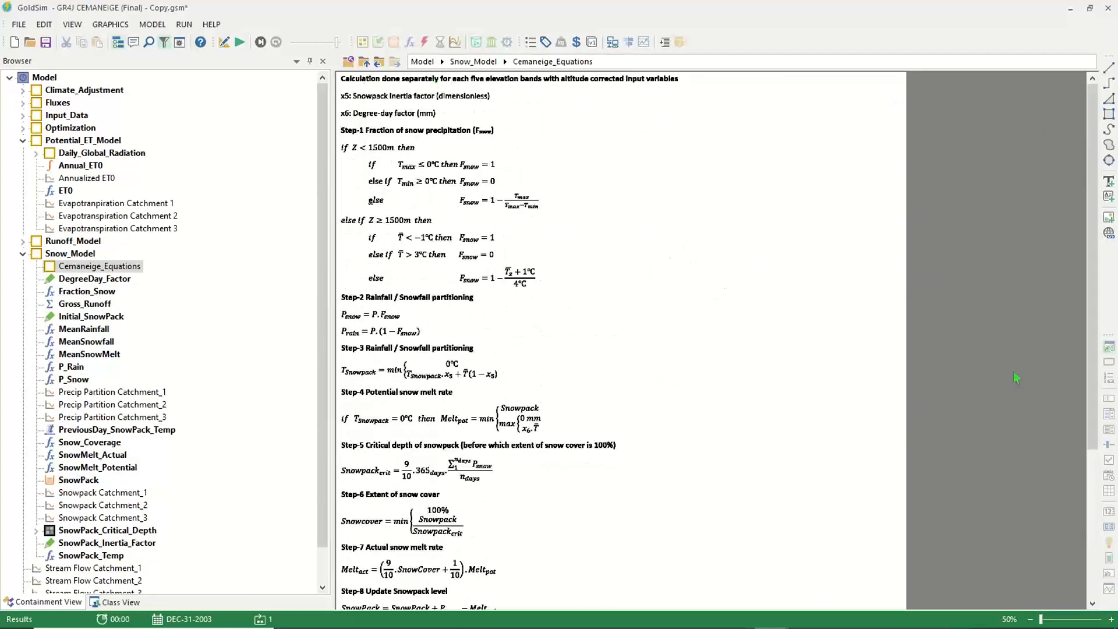
{"action": "left_click", "coordinate": [1111, 619]}
{"action": "left_click", "coordinate": [1111, 619]}
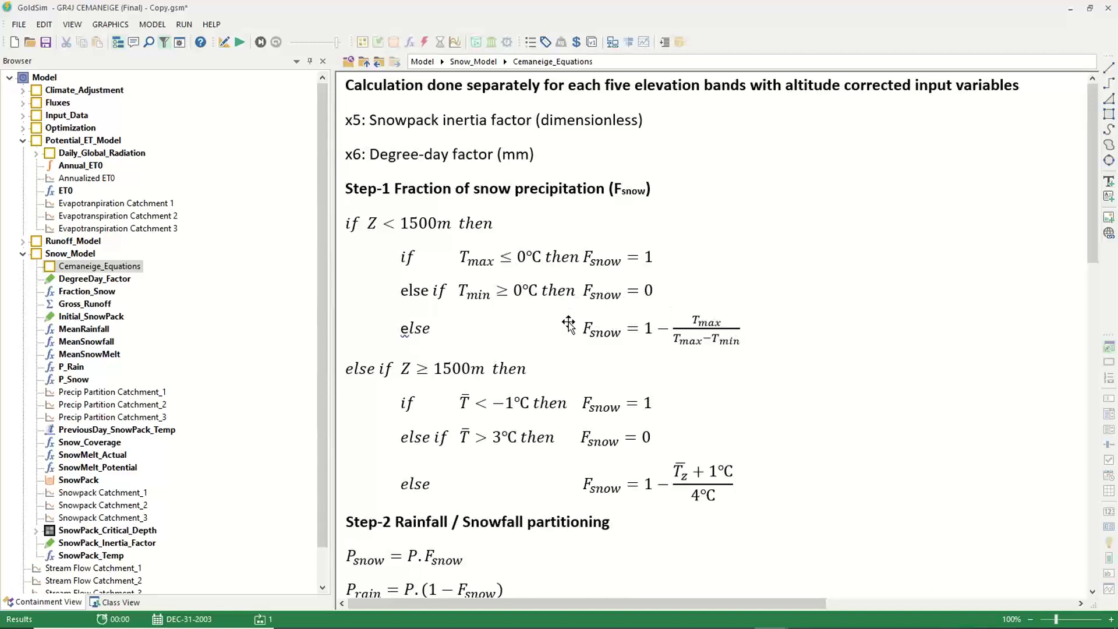
{"action": "scroll", "coordinate": [569, 325], "scroll_direction": "down", "scroll_amount": 2}
{"action": "scroll", "coordinate": [569, 325], "scroll_direction": "up", "scroll_amount": 2}
{"action": "scroll", "coordinate": [568, 325], "scroll_direction": "down", "scroll_amount": 1}
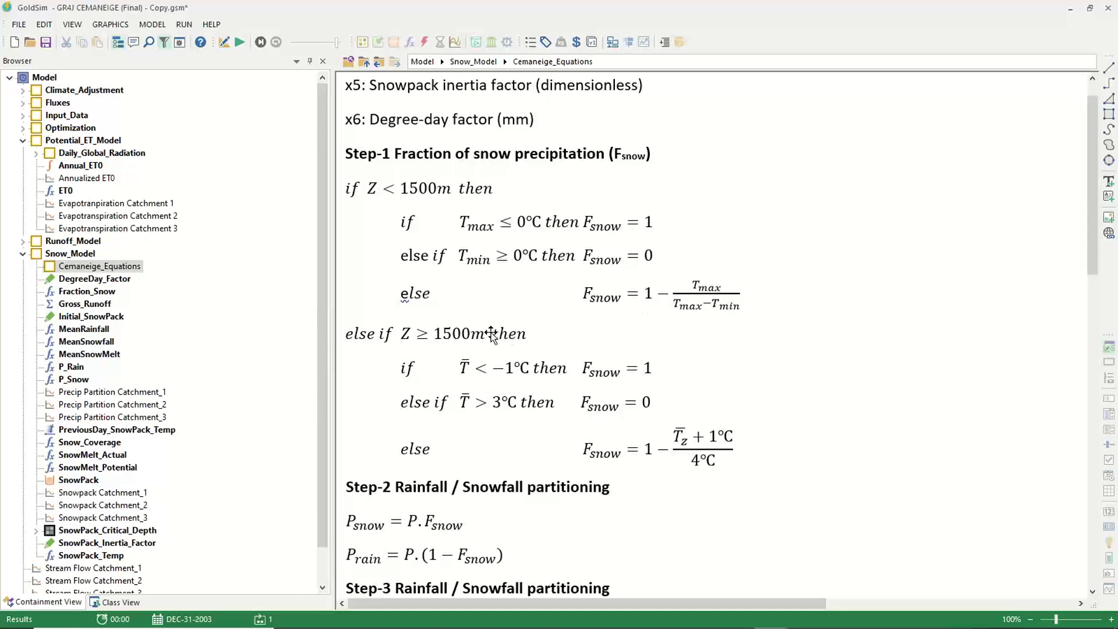
{"action": "scroll", "coordinate": [471, 356], "scroll_direction": "down", "scroll_amount": 1}
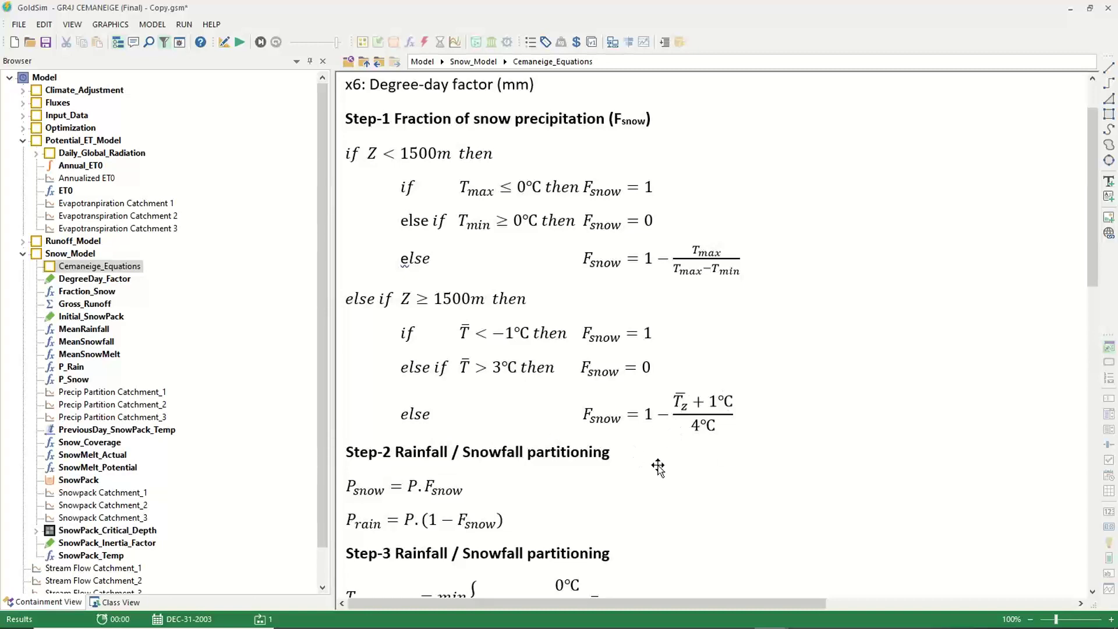
{"action": "scroll", "coordinate": [658, 467], "scroll_direction": "down", "scroll_amount": 3}
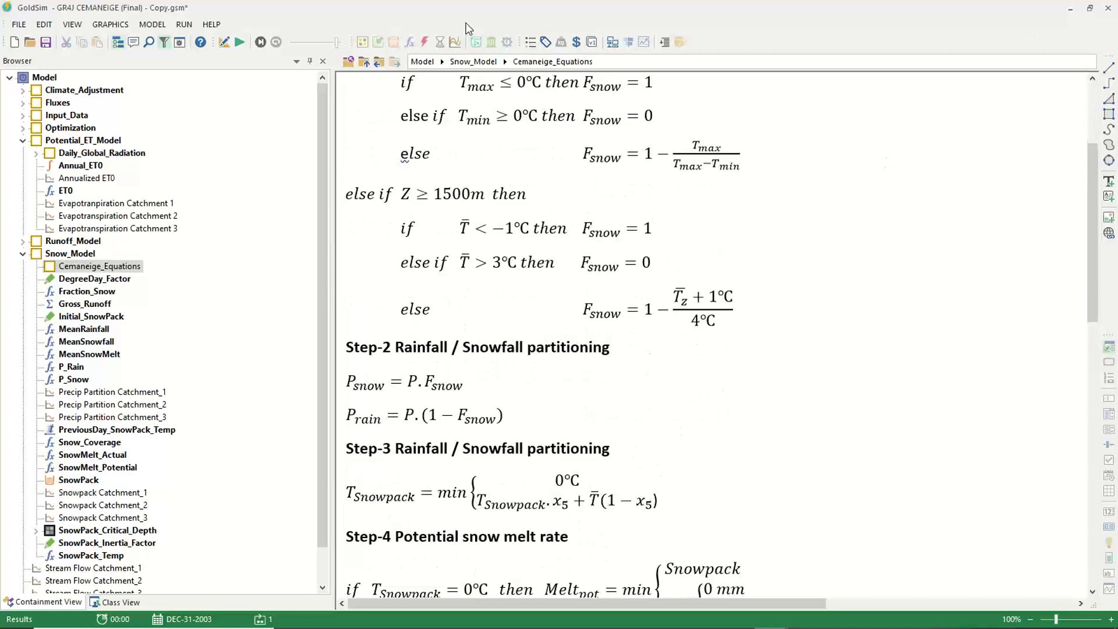
{"action": "left_click", "coordinate": [379, 63]}
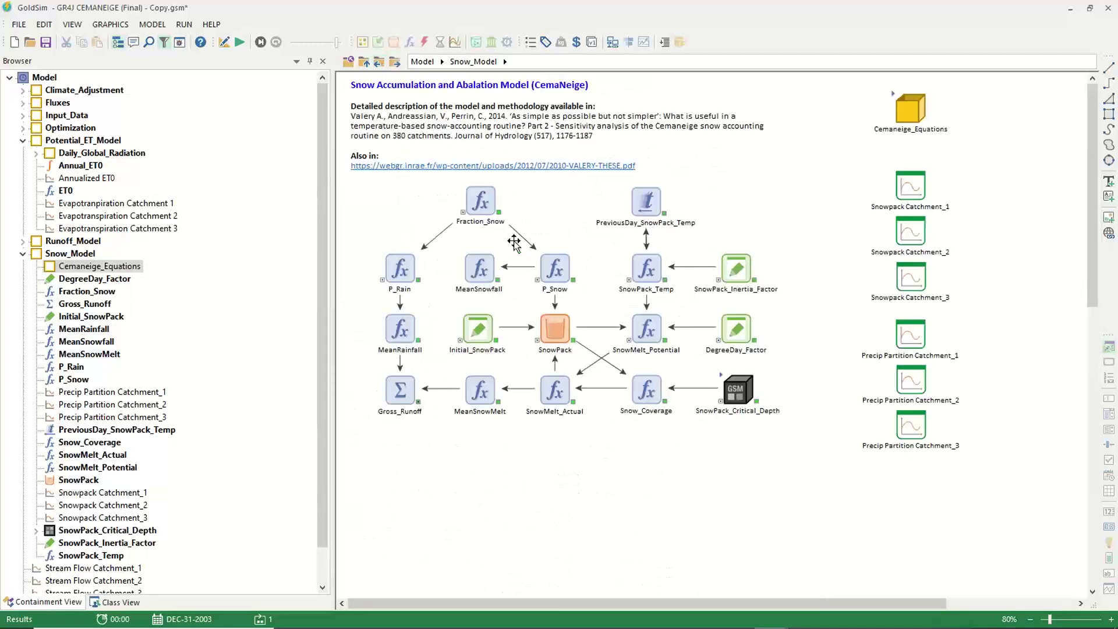
Step: Inspect the SnowPack element's summary and the equation of the SnowPack_Temp expression
{"action": "mouse_move", "coordinate": [497, 202]}
{"action": "mouse_move", "coordinate": [556, 330]}
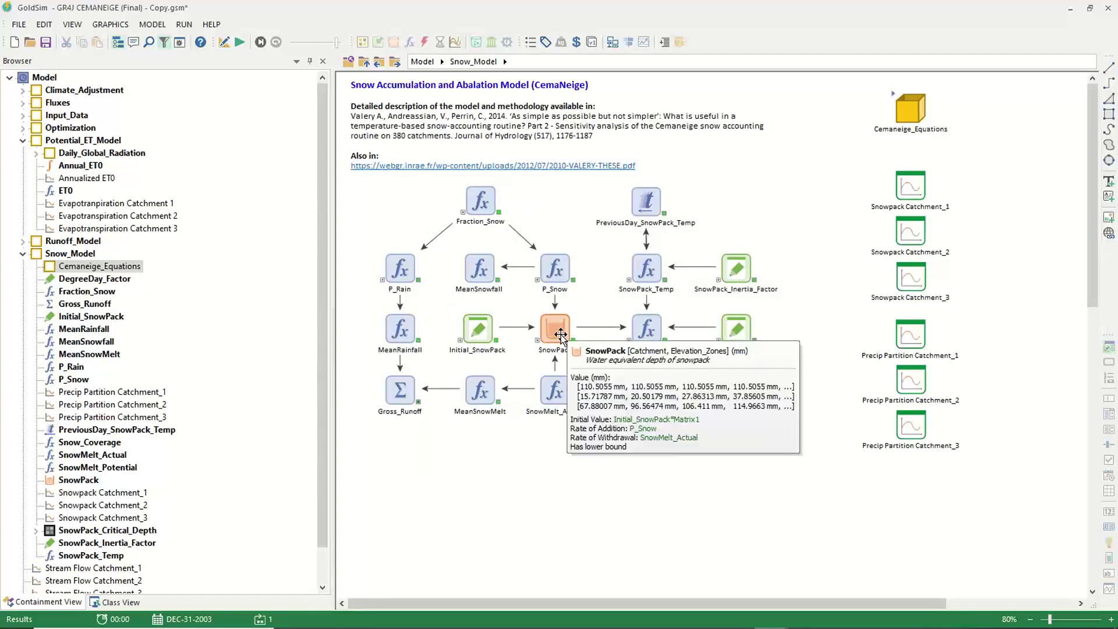
{"action": "mouse_move", "coordinate": [643, 279]}
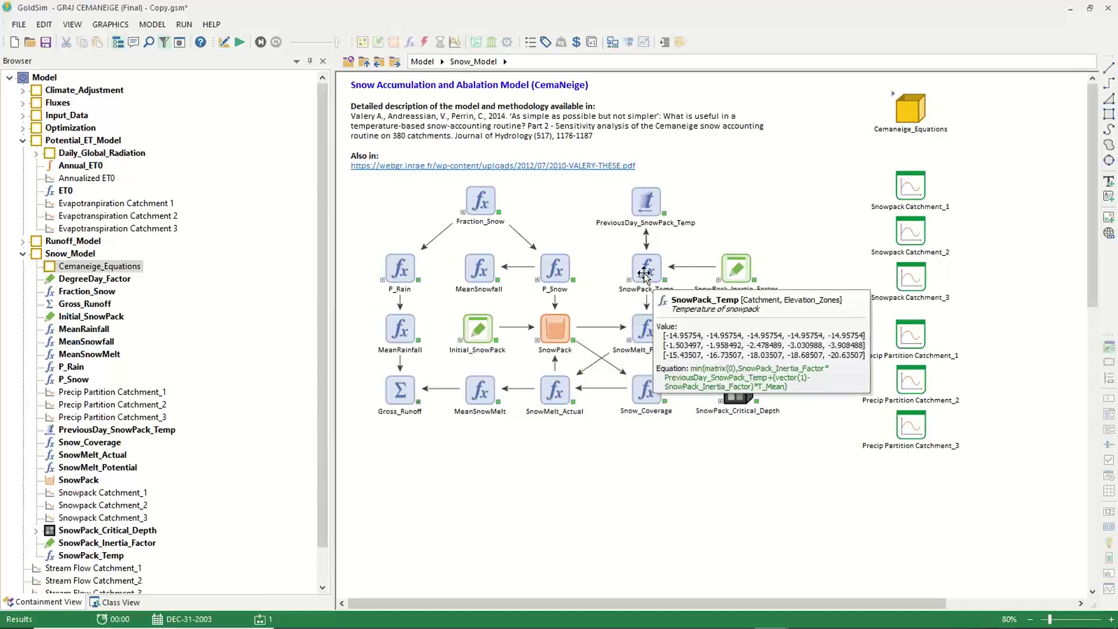
{"action": "left_click", "coordinate": [643, 265]}
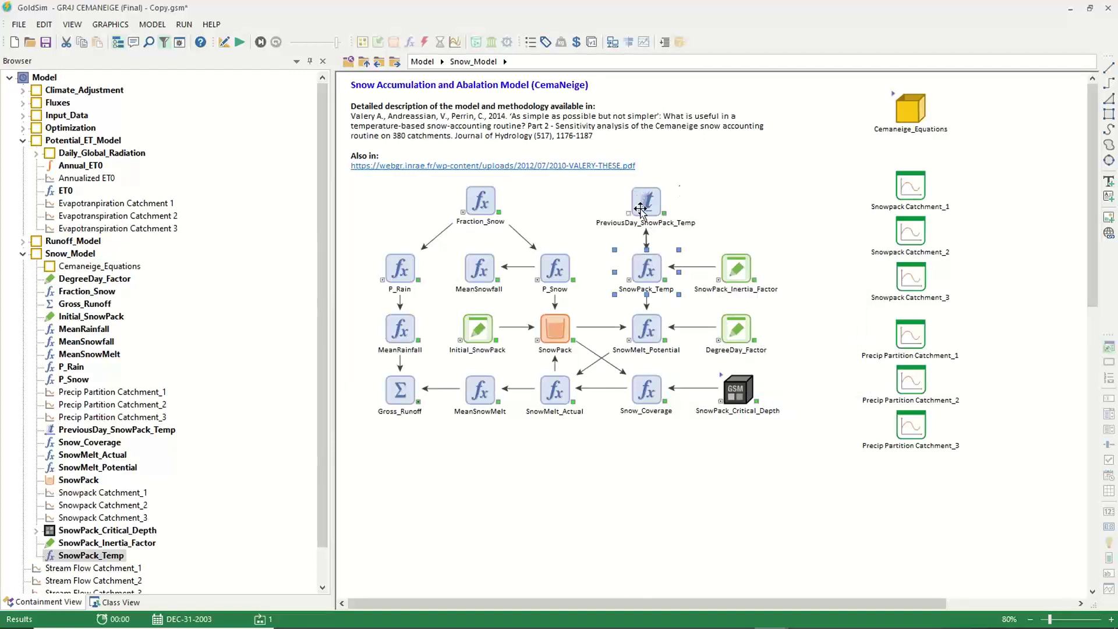
{"action": "mouse_move", "coordinate": [644, 210]}
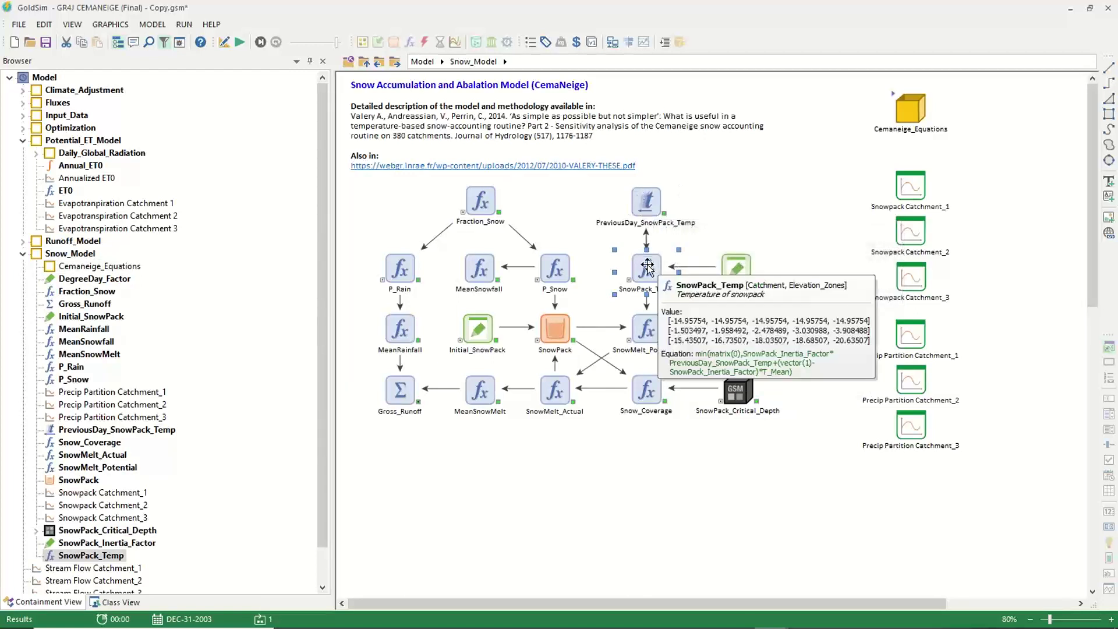
{"action": "double_click", "coordinate": [647, 267]}
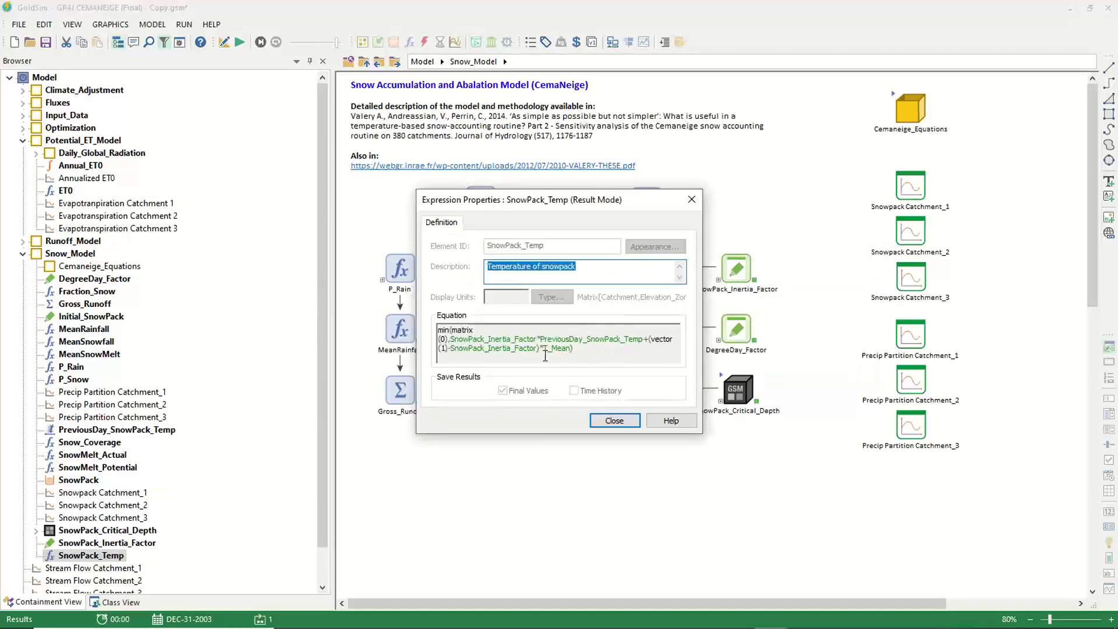
{"action": "left_click", "coordinate": [614, 420]}
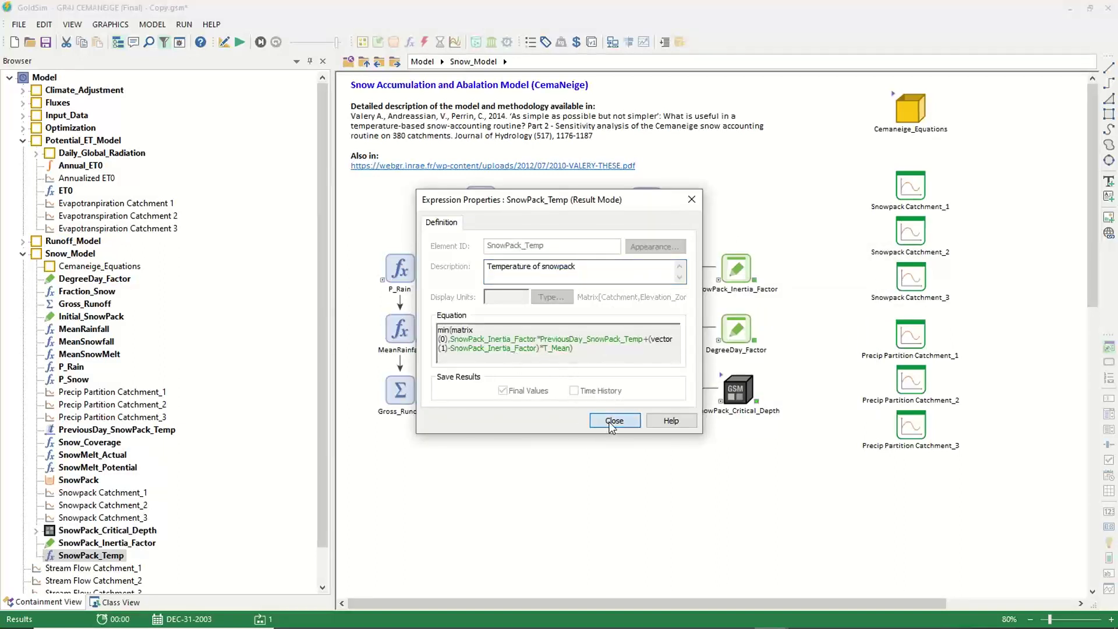
Step: Revisit Cemaneige_Equations to read the snowpack temperature, potential melt and critical depth equations, and return to Snow_Model
{"action": "left_click", "coordinate": [895, 99]}
{"action": "double_click", "coordinate": [895, 99]}
{"action": "scroll", "coordinate": [579, 284], "scroll_direction": "down", "scroll_amount": 4}
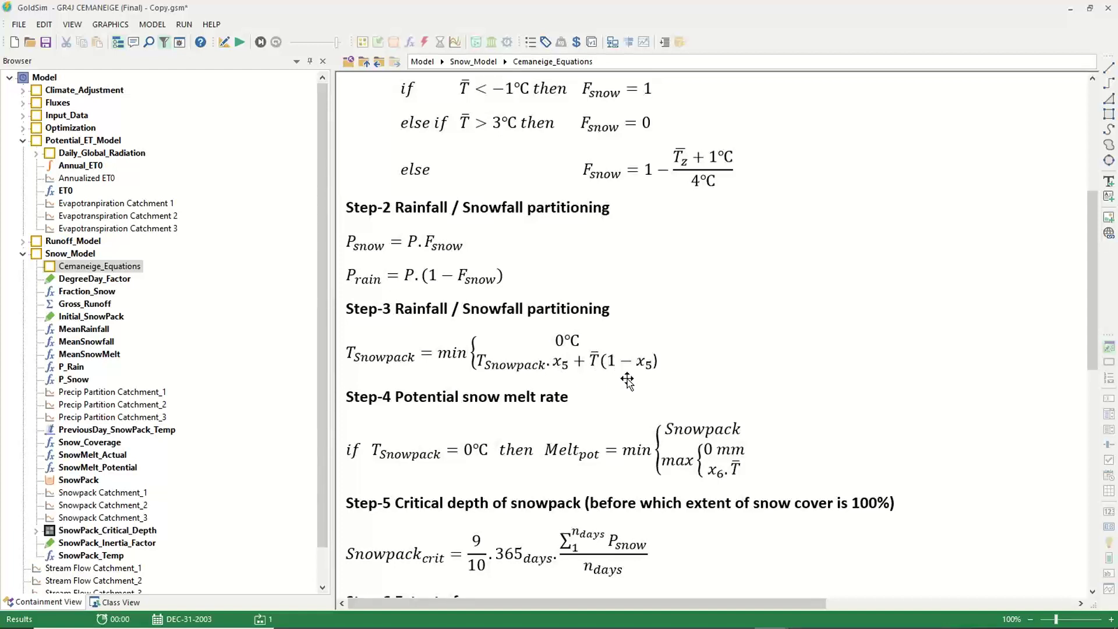
{"action": "left_click", "coordinate": [367, 67]}
Step: Inspect the summaries of SnowMelt_Potential, SnowPack_Critical_Depth, Fraction_Snow, P_Snow, Snow_Coverage and SnowPack
{"action": "mouse_move", "coordinate": [648, 337]}
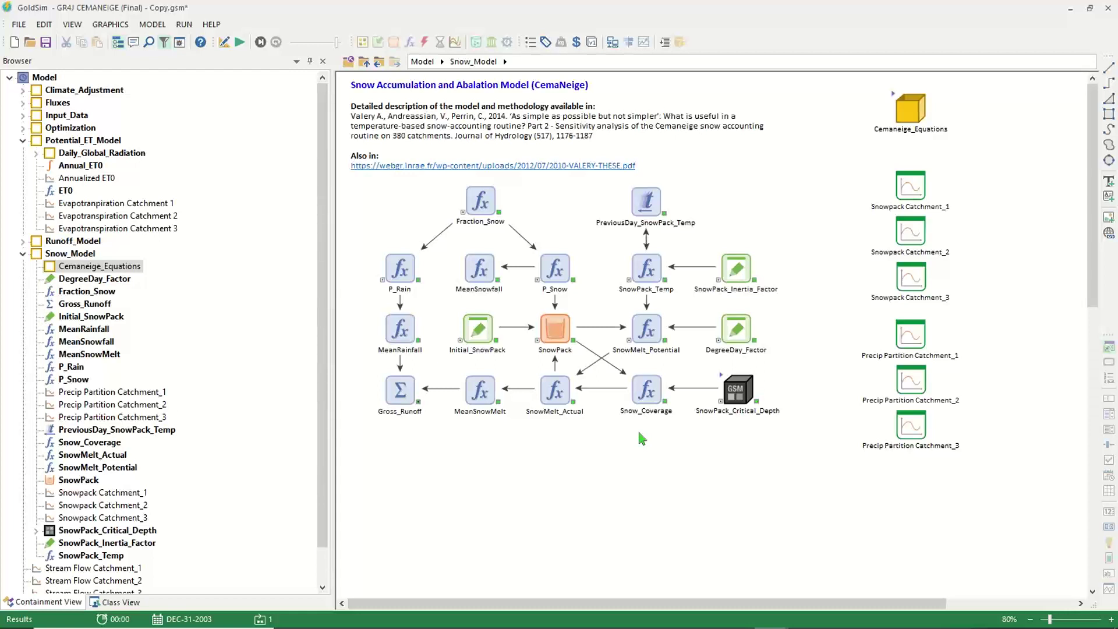
{"action": "mouse_move", "coordinate": [748, 401]}
{"action": "mouse_move", "coordinate": [735, 393]}
{"action": "mouse_move", "coordinate": [478, 200]}
{"action": "mouse_move", "coordinate": [563, 277]}
{"action": "mouse_move", "coordinate": [648, 396]}
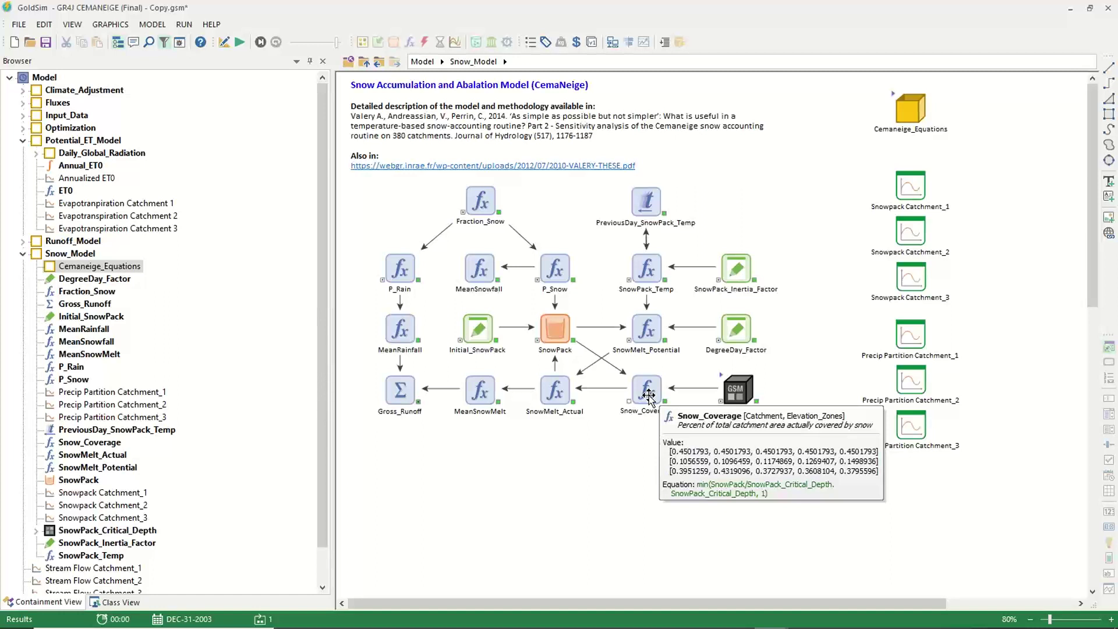
{"action": "mouse_move", "coordinate": [565, 330]}
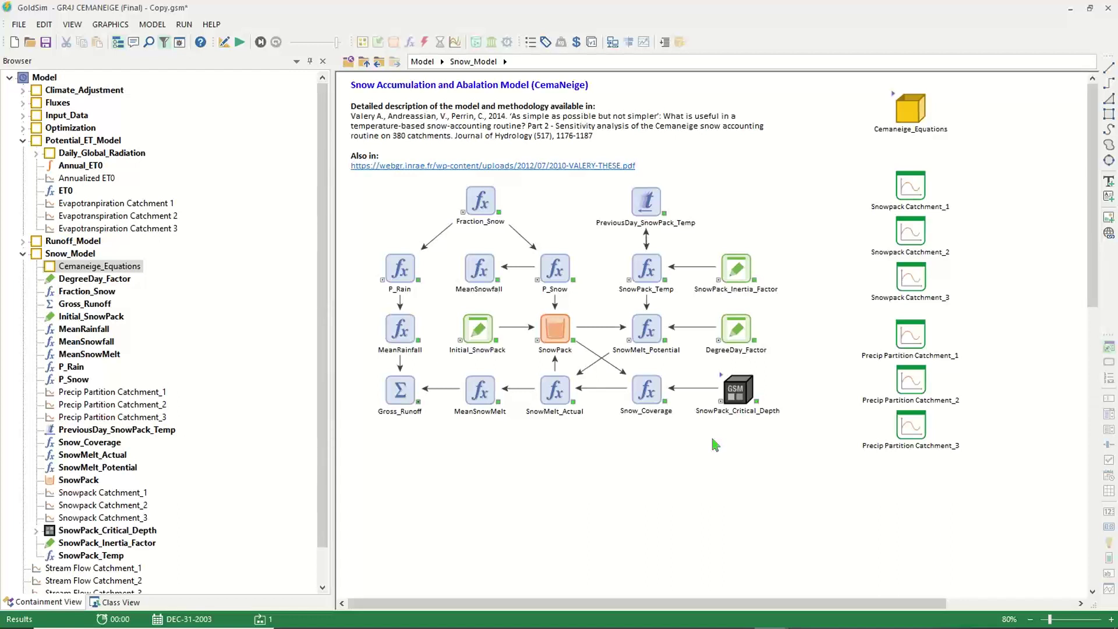
Step: Examine the SnowMelt_Actual equation and the Gross_Runoff element, ending at the model's top level
{"action": "left_click", "coordinate": [560, 394]}
{"action": "double_click", "coordinate": [560, 394]}
{"action": "mouse_move", "coordinate": [486, 360]}
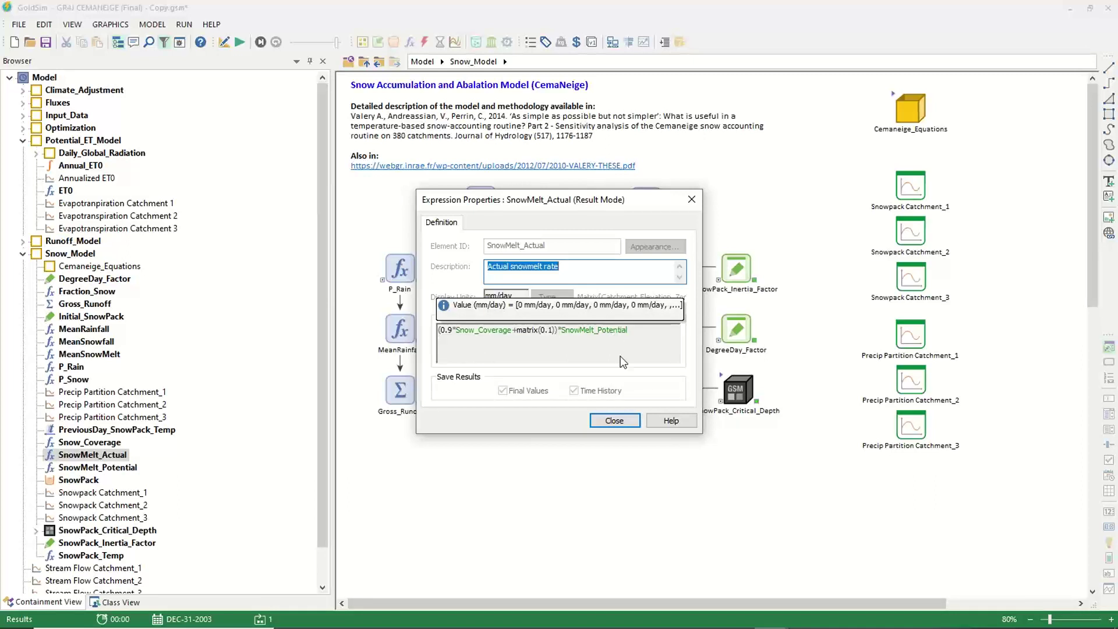
{"action": "left_click", "coordinate": [617, 419]}
{"action": "mouse_move", "coordinate": [563, 384]}
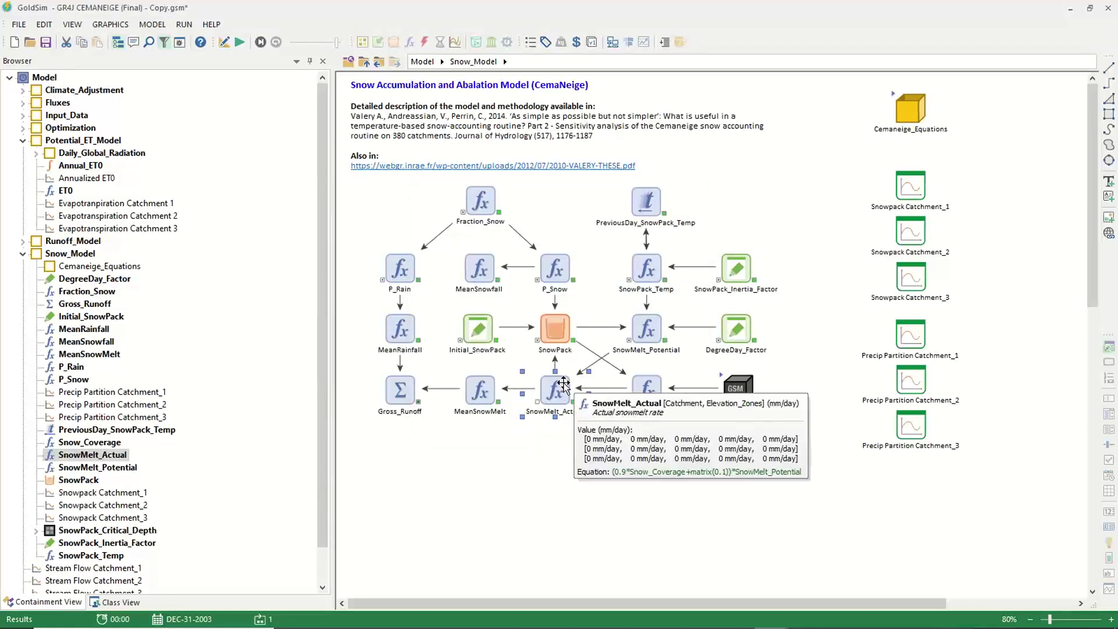
{"action": "mouse_move", "coordinate": [402, 387]}
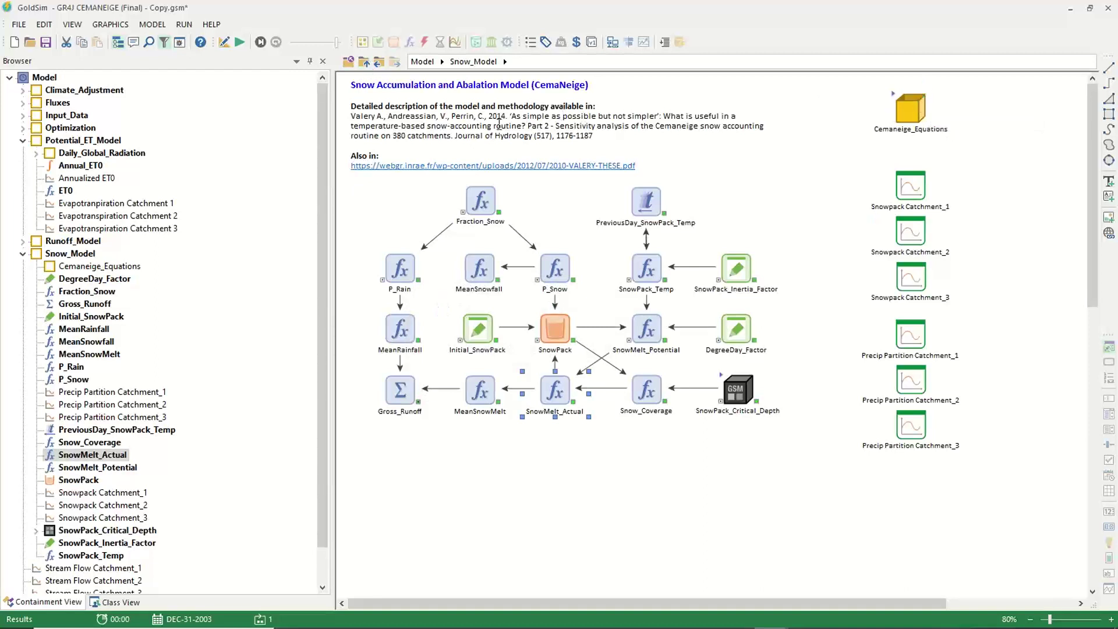
{"action": "left_click", "coordinate": [369, 64]}
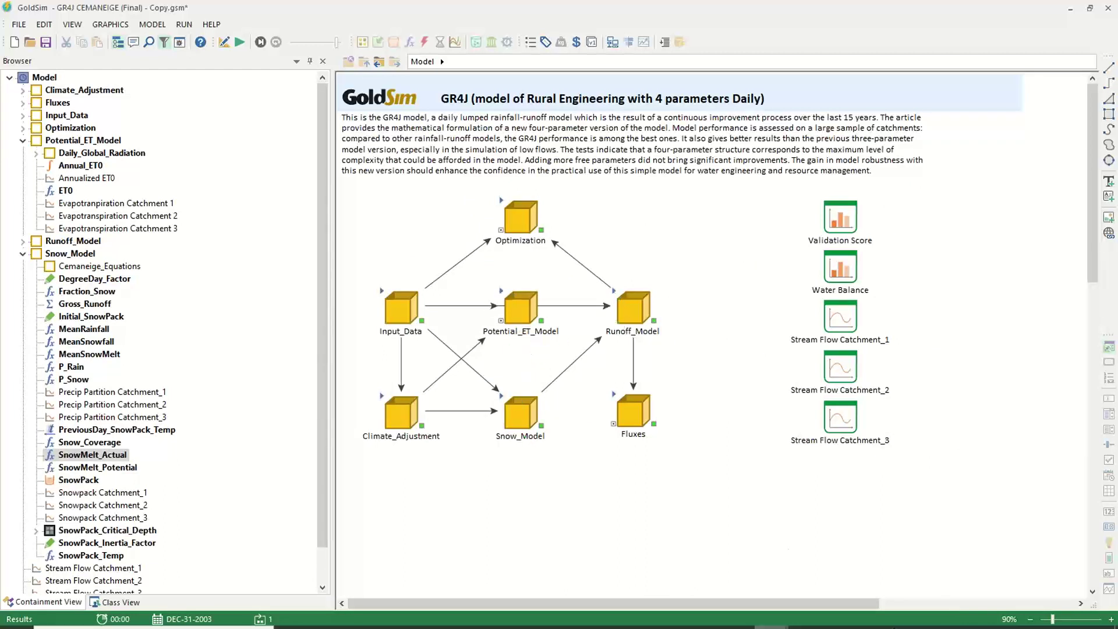
{"action": "mouse_move", "coordinate": [889, 627]}
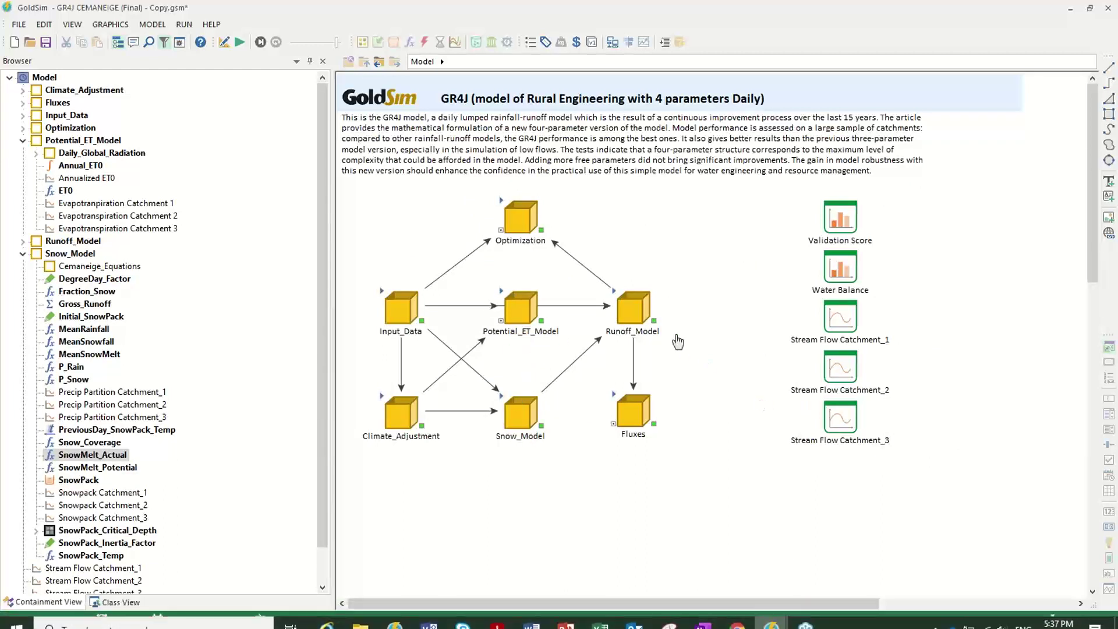
Step: Open the Runoff_Model container and inspect the summaries of the P, E and Pn expressions
{"action": "double_click", "coordinate": [613, 291]}
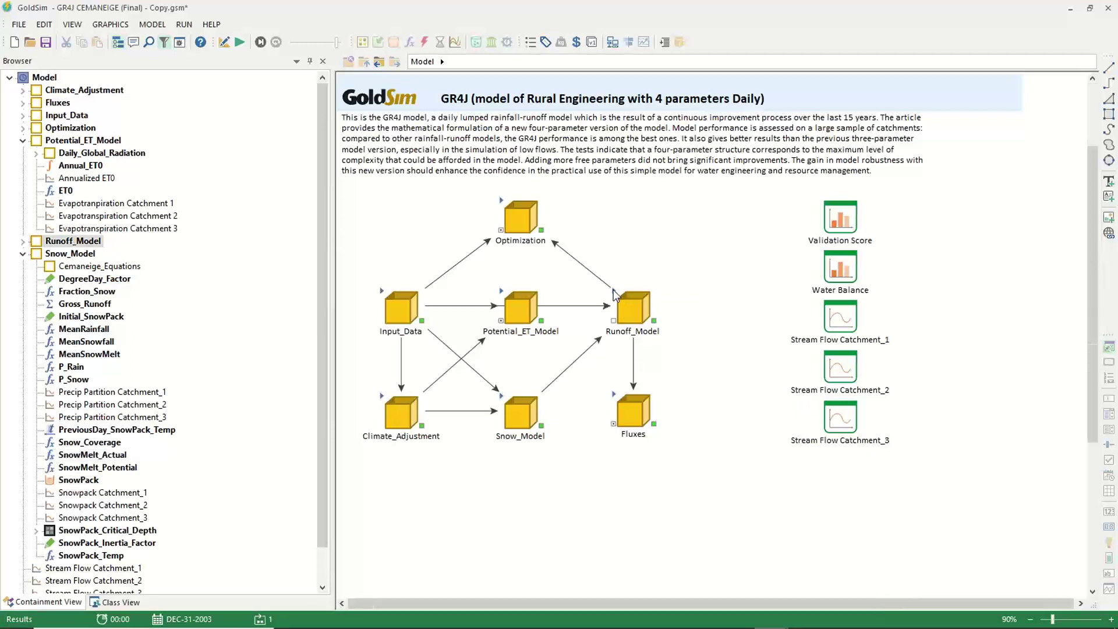
{"action": "left_click", "coordinate": [1111, 620]}
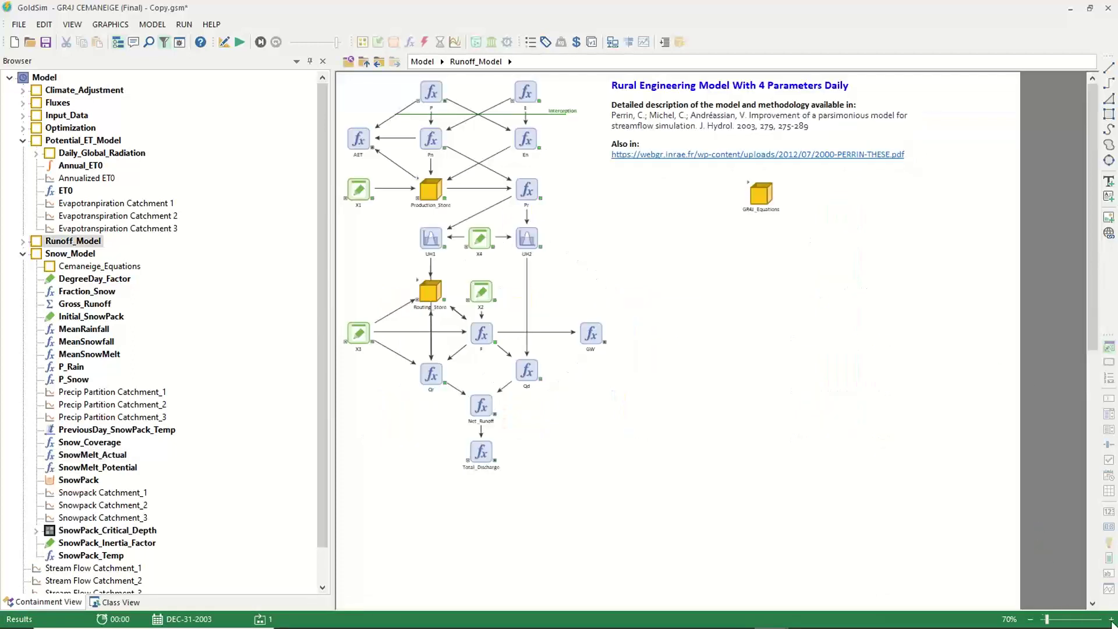
{"action": "left_click", "coordinate": [1112, 620]}
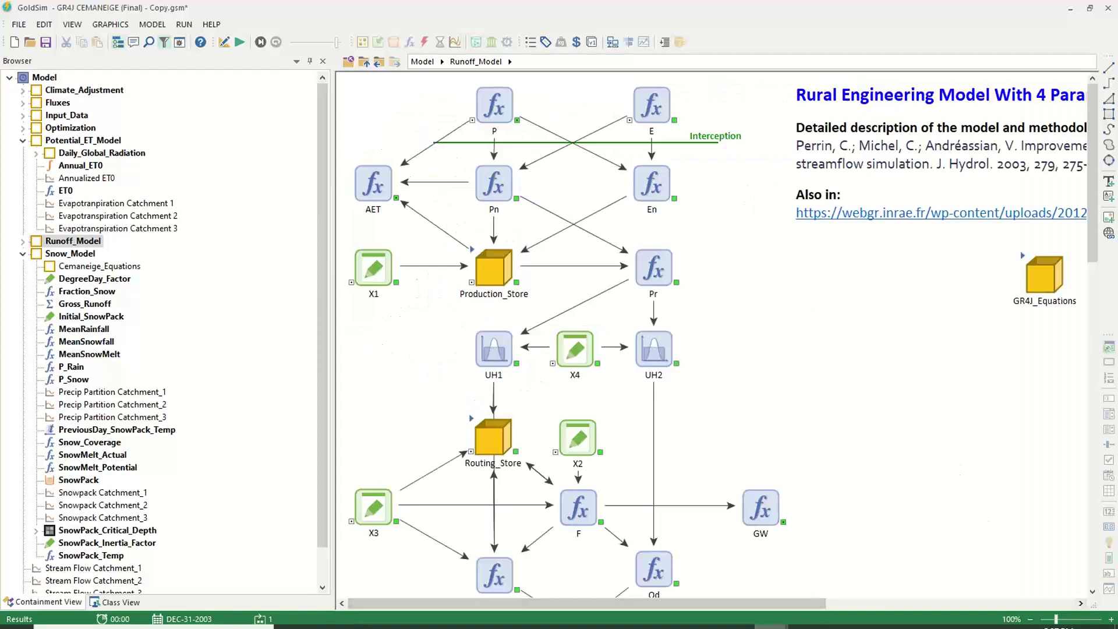
{"action": "left_click", "coordinate": [1030, 619]}
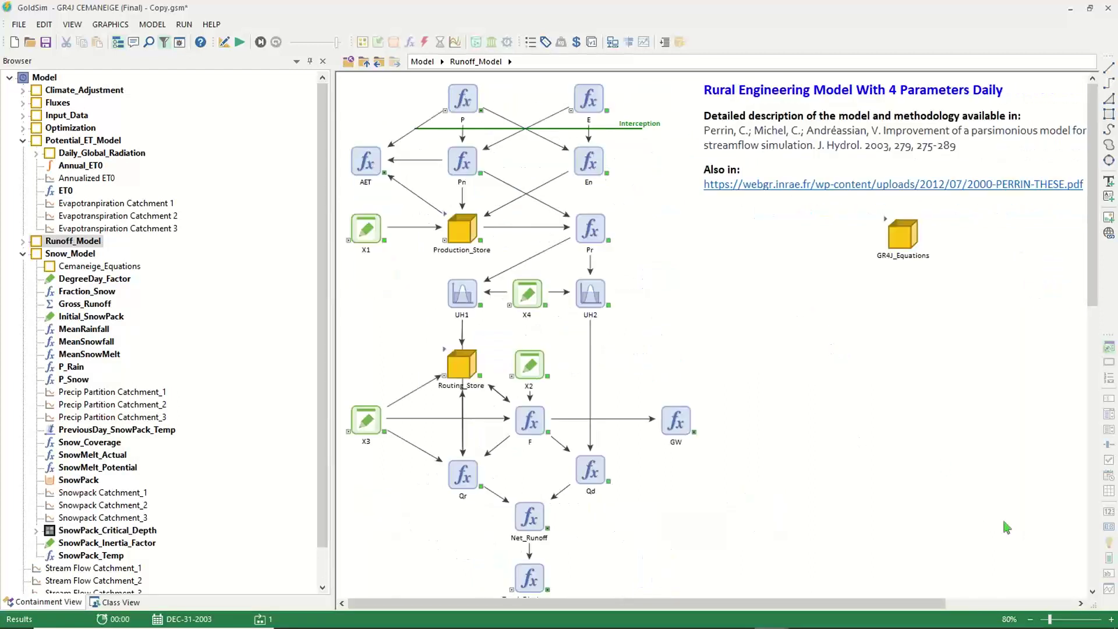
{"action": "left_click", "coordinate": [1030, 619]}
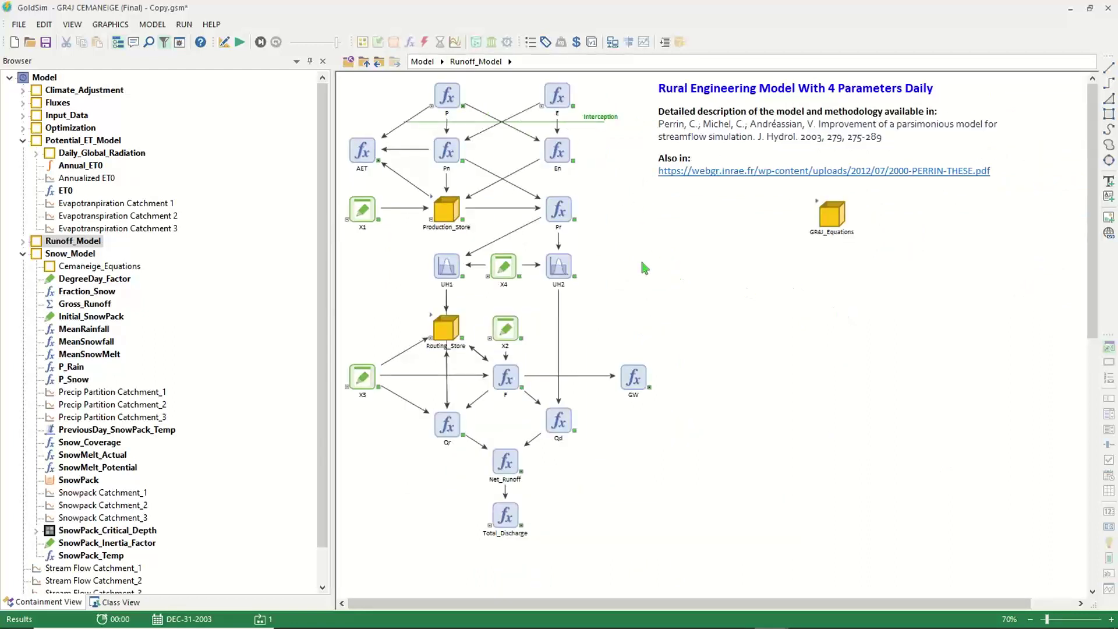
{"action": "mouse_move", "coordinate": [448, 96]}
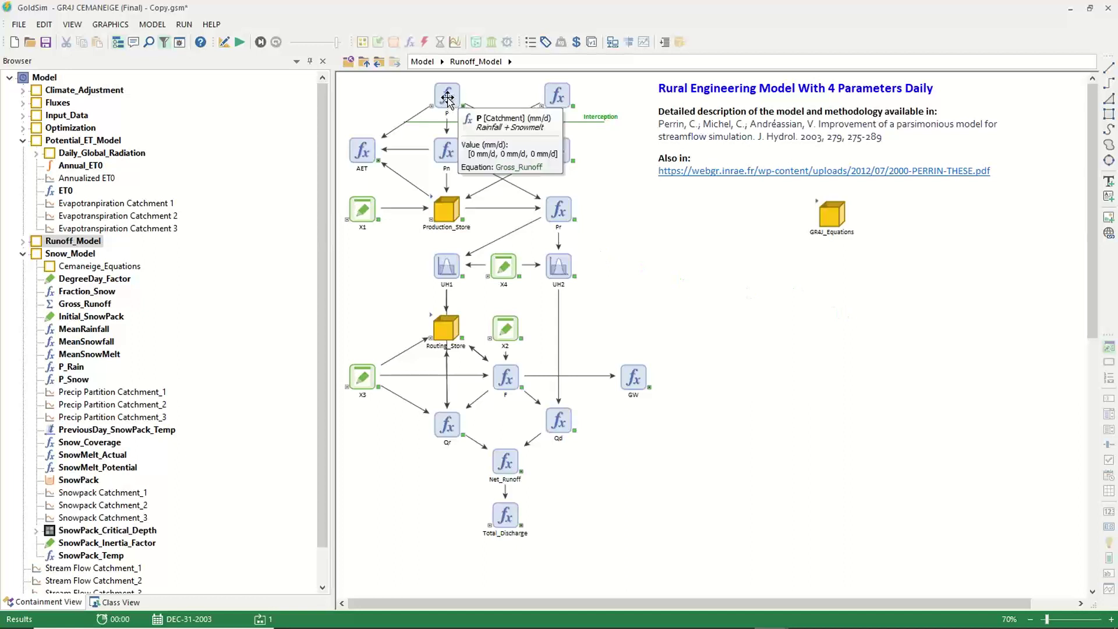
{"action": "mouse_move", "coordinate": [562, 91]}
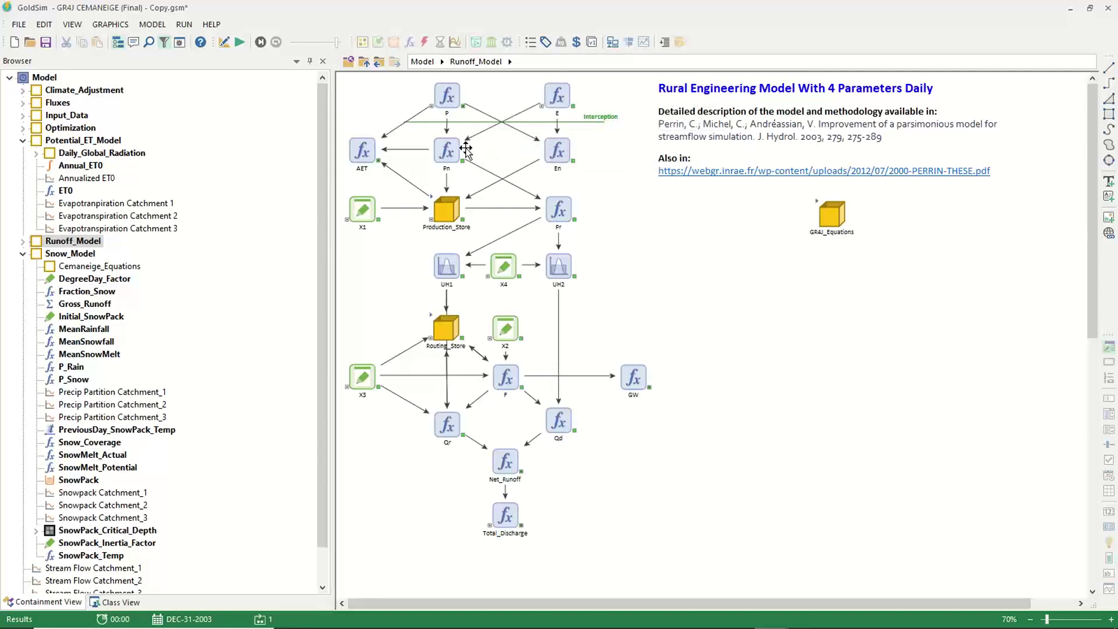
{"action": "mouse_move", "coordinate": [460, 152]}
Step: Inspect the S, Ps, Es and Perc elements inside the Production_Store container and return to Runoff_Model
{"action": "double_click", "coordinate": [432, 201]}
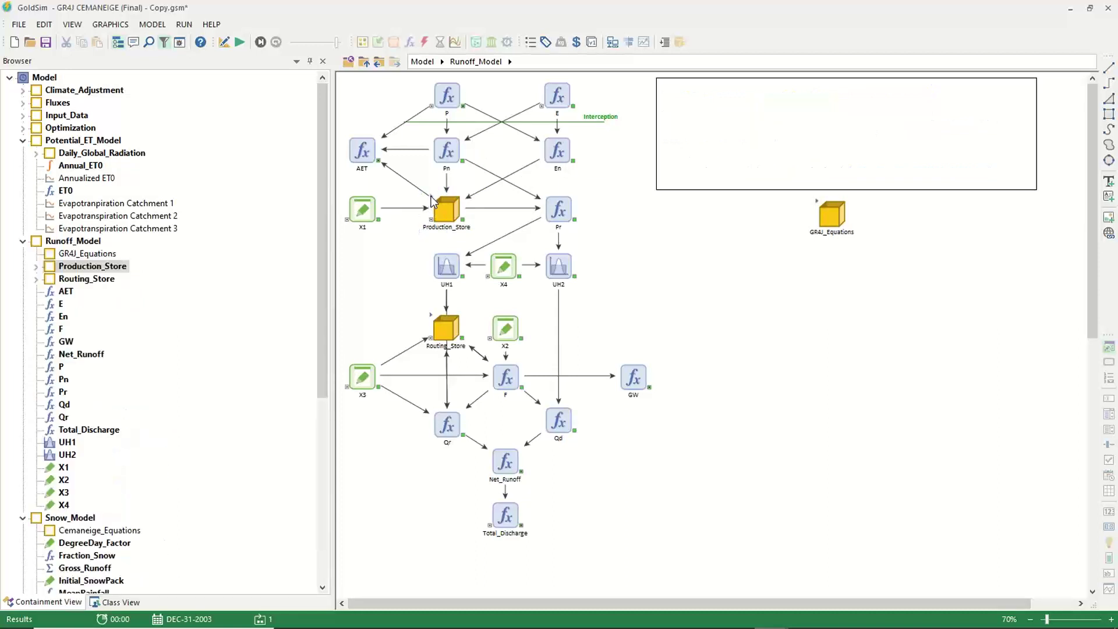
{"action": "mouse_move", "coordinate": [490, 202]}
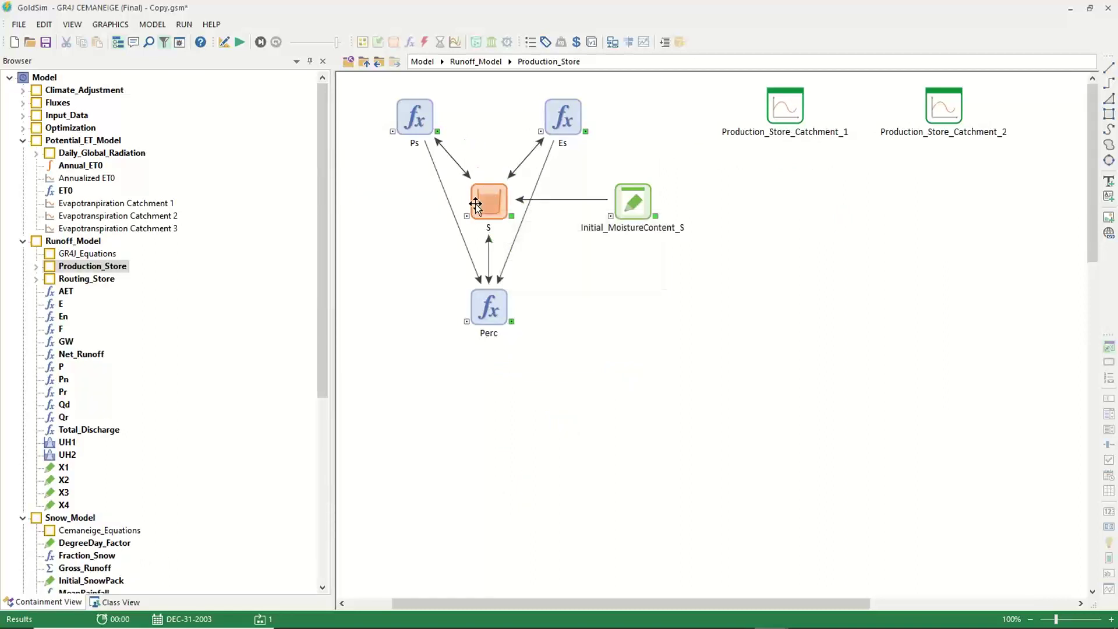
{"action": "mouse_move", "coordinate": [420, 117]}
{"action": "mouse_move", "coordinate": [556, 121]}
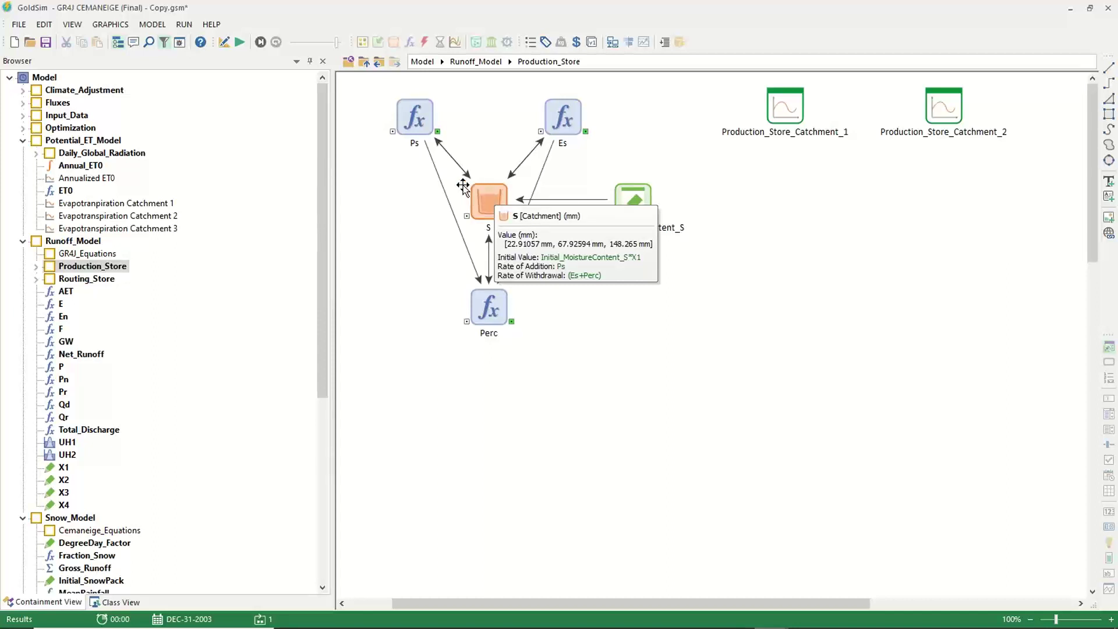
{"action": "mouse_move", "coordinate": [486, 300]}
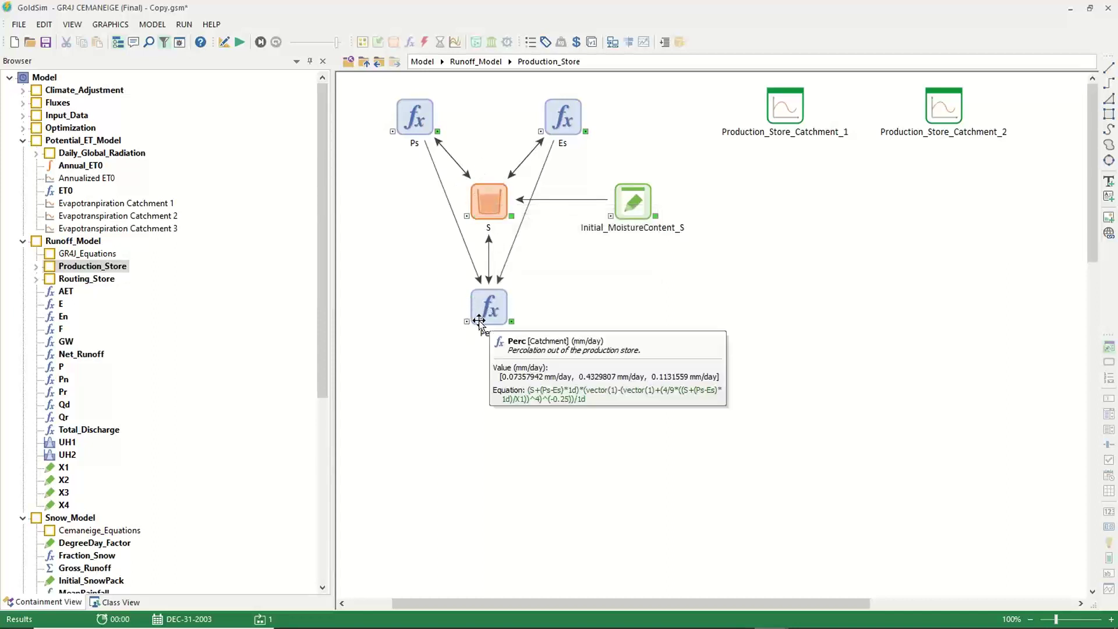
{"action": "left_click", "coordinate": [365, 63]}
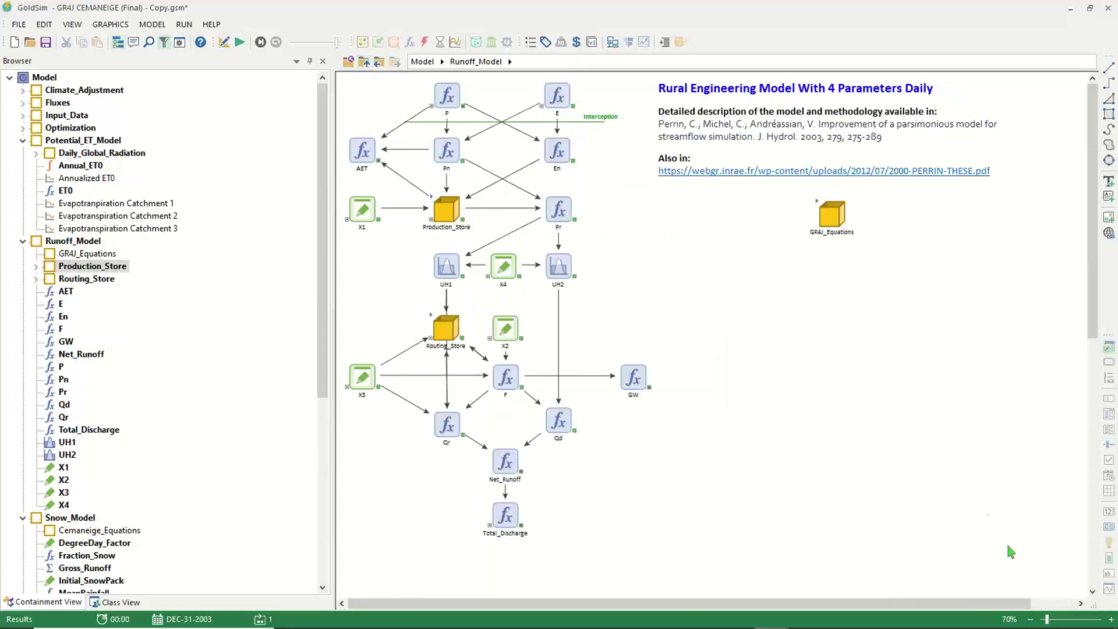
Step: Inspect the summaries of the excess rainfall Pr, the unit hydrographs UH2 and UH1, and the X4 lag parameter
{"action": "left_click", "coordinate": [1111, 619]}
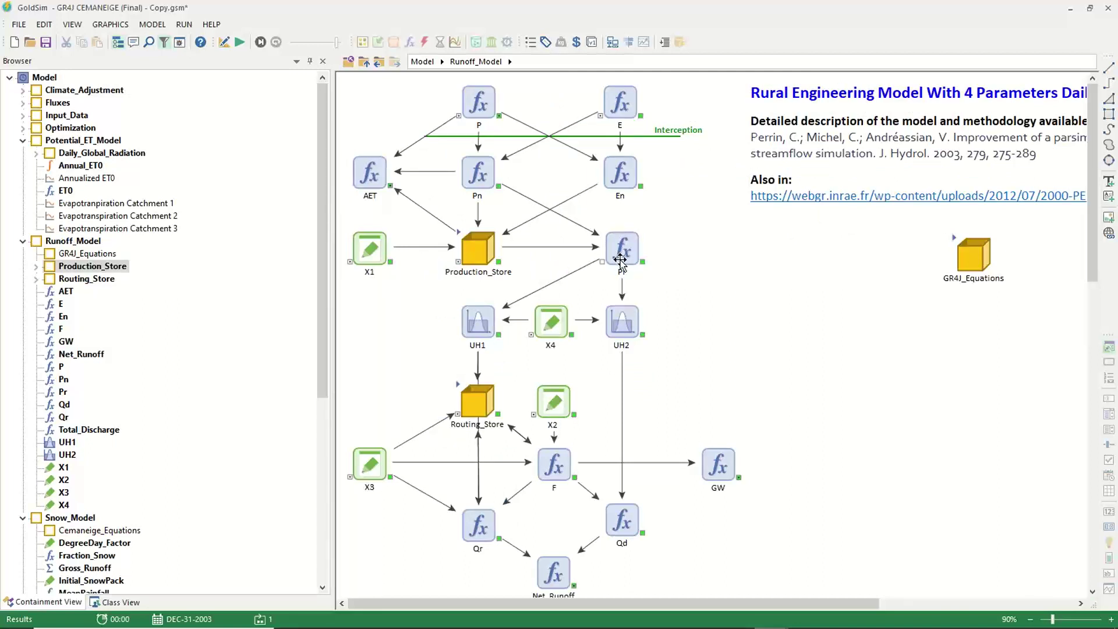
{"action": "mouse_move", "coordinate": [623, 255]}
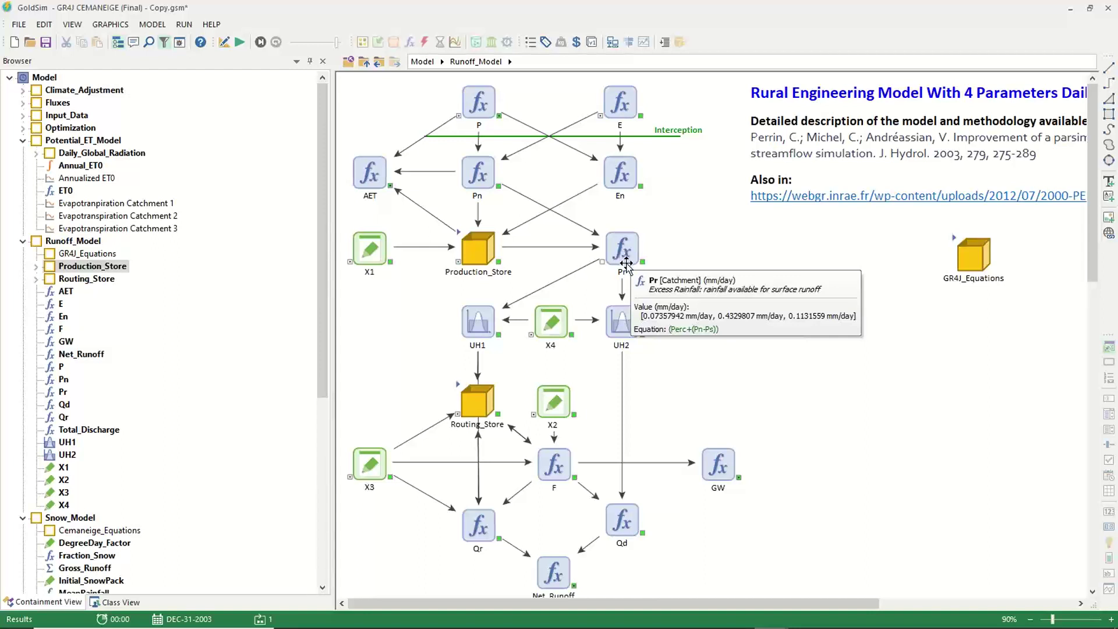
{"action": "mouse_move", "coordinate": [624, 323]}
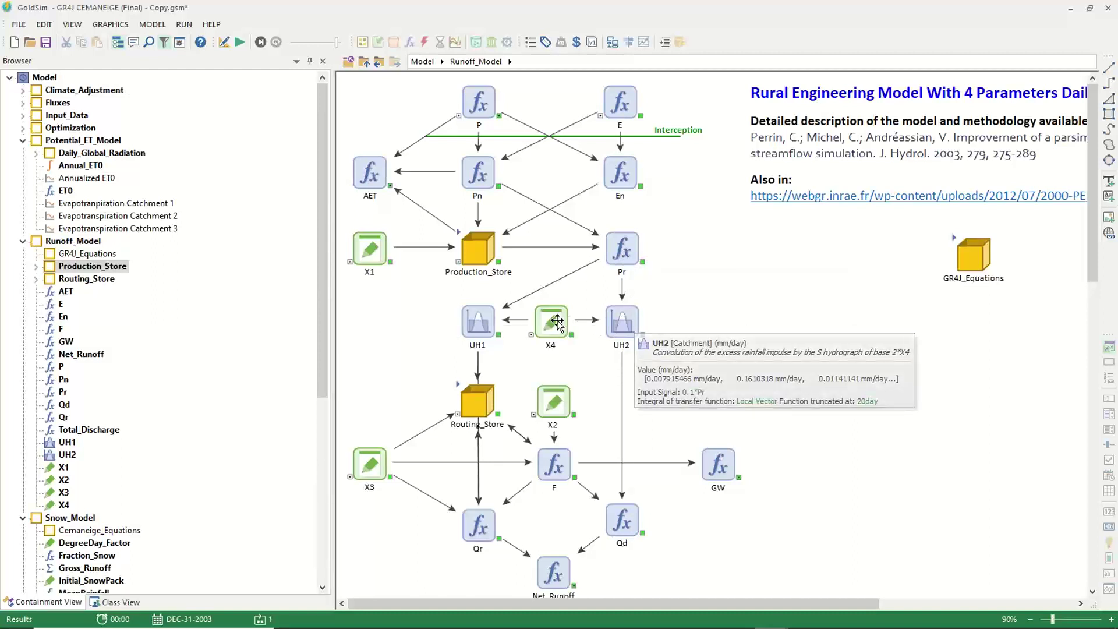
{"action": "mouse_move", "coordinate": [556, 324]}
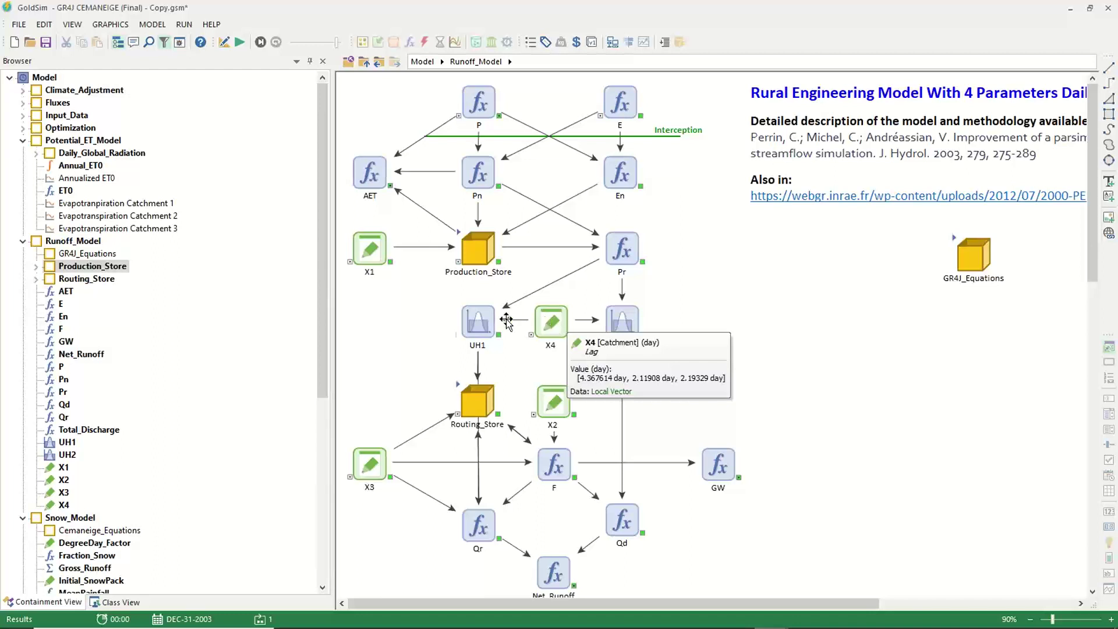
{"action": "mouse_move", "coordinate": [477, 321]}
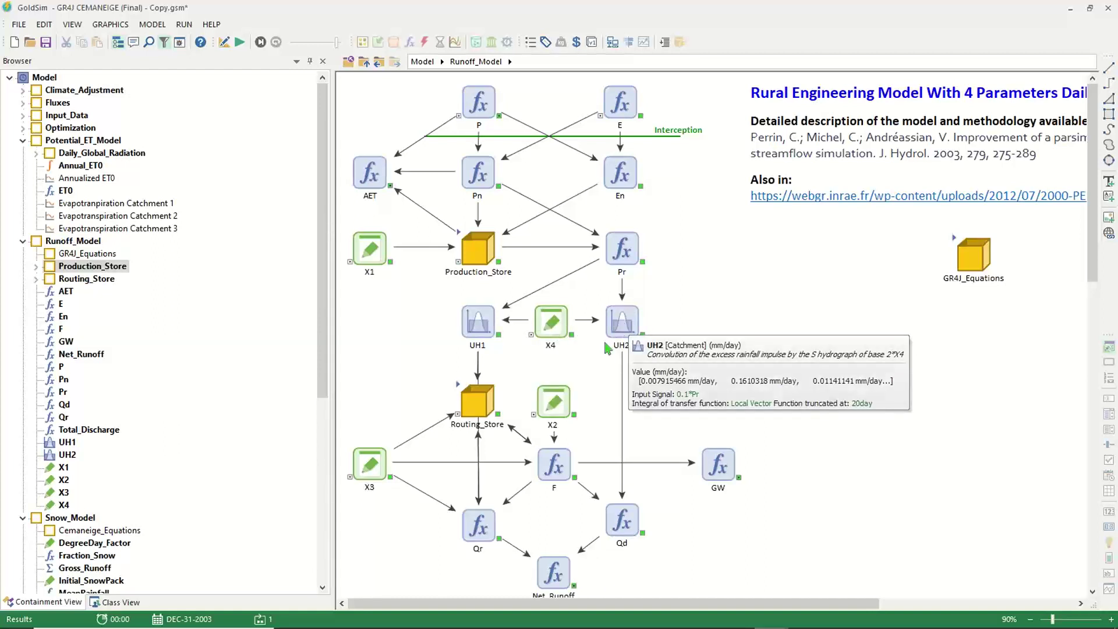
Step: Switch to the PowerPoint presentation and show the slide "Convolution of Precipitation Impulse by Unit Hydrograph" full screen
{"action": "mouse_move", "coordinate": [577, 616]}
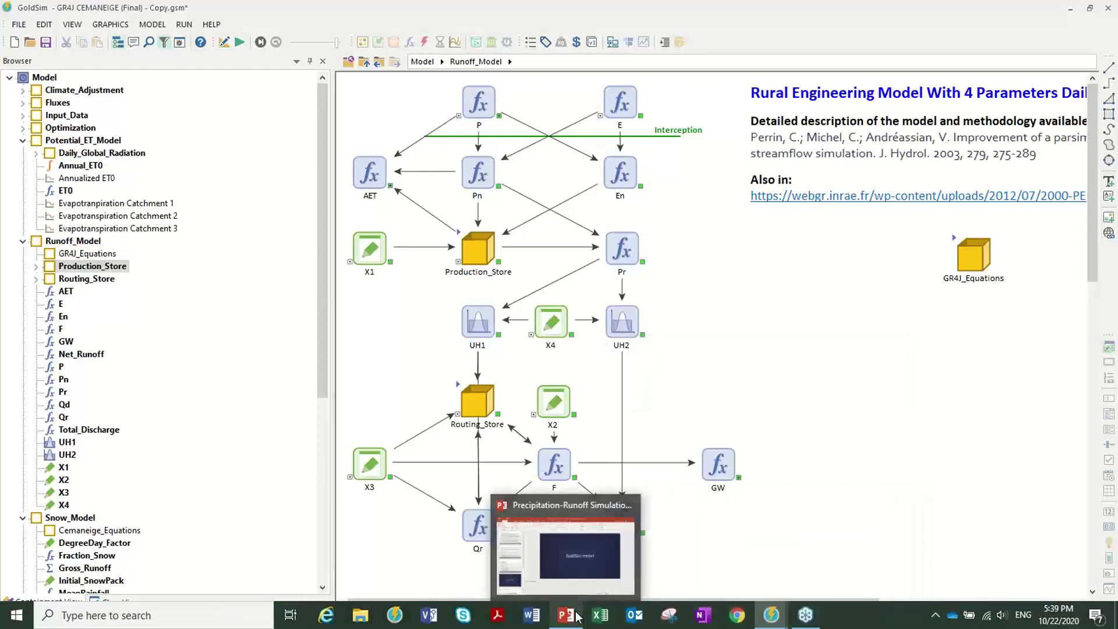
{"action": "left_click", "coordinate": [576, 568]}
{"action": "left_click", "coordinate": [100, 515]}
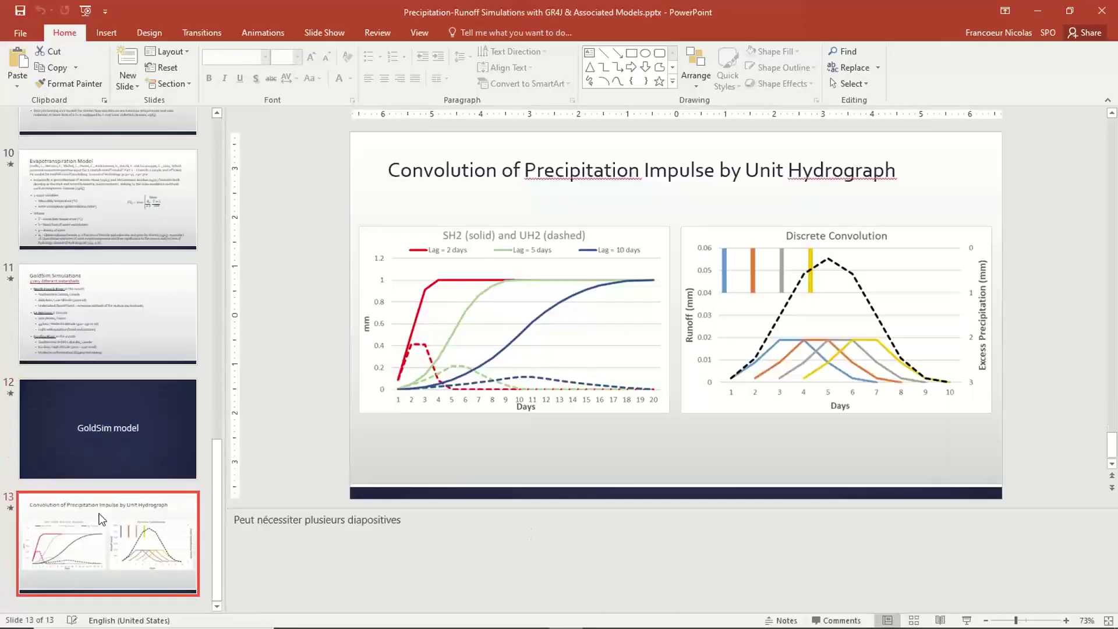
{"action": "left_click", "coordinate": [967, 621]}
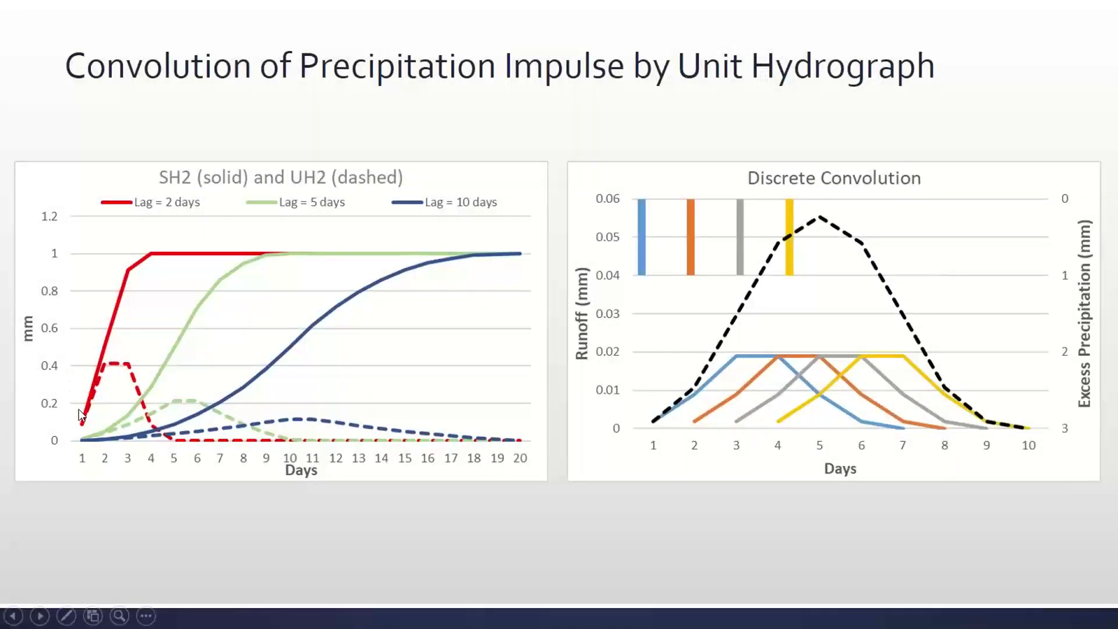
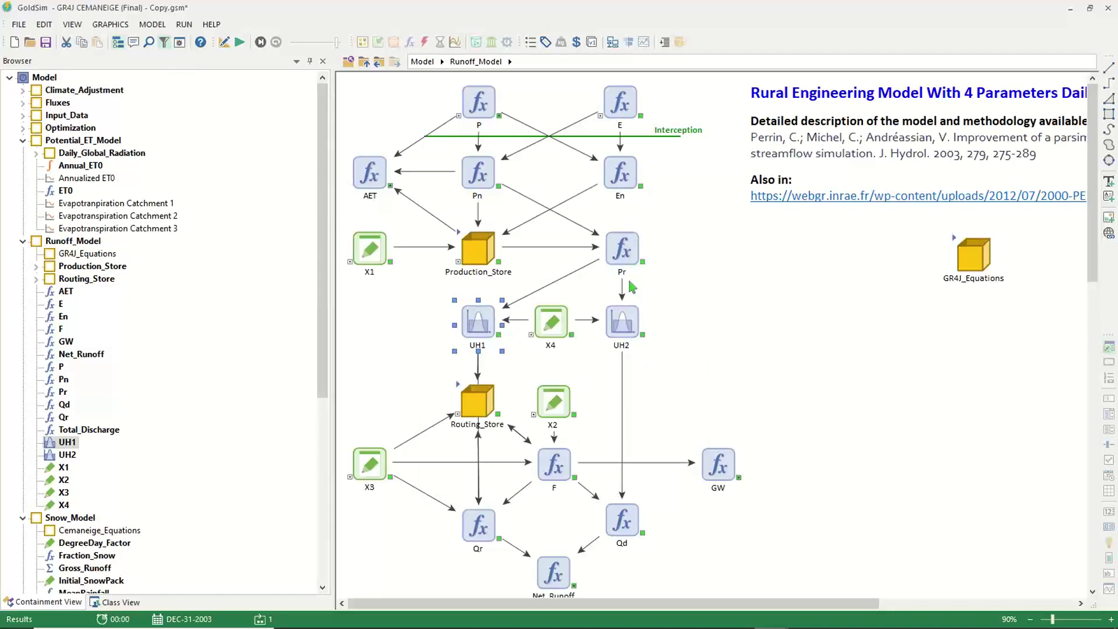
Step: Review in Runoff_Model how Pr feeds the UH1 and UH2 convolutions, and inspect the Qd expression
{"action": "mouse_move", "coordinate": [622, 250]}
{"action": "mouse_move", "coordinate": [486, 315]}
{"action": "mouse_move", "coordinate": [623, 316]}
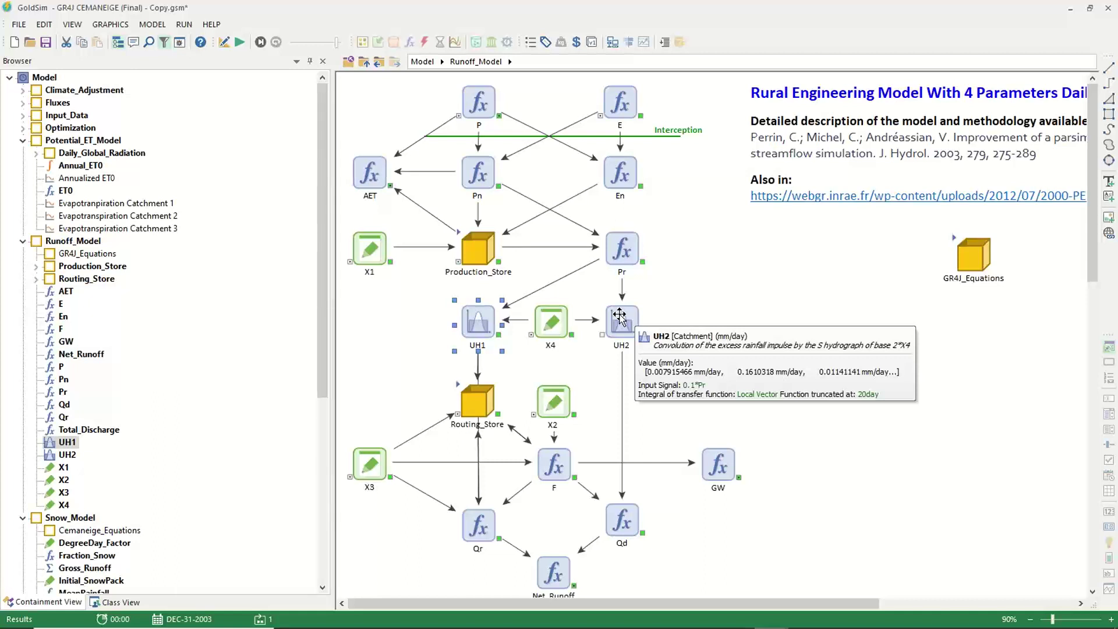
{"action": "left_click", "coordinate": [662, 294]}
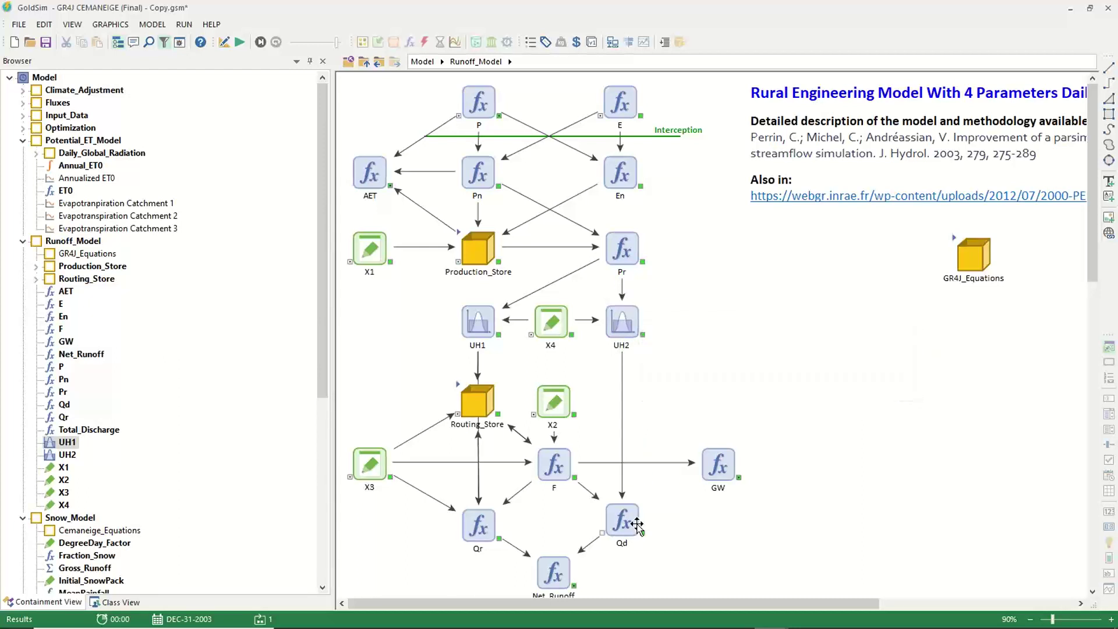
{"action": "mouse_move", "coordinate": [637, 523]}
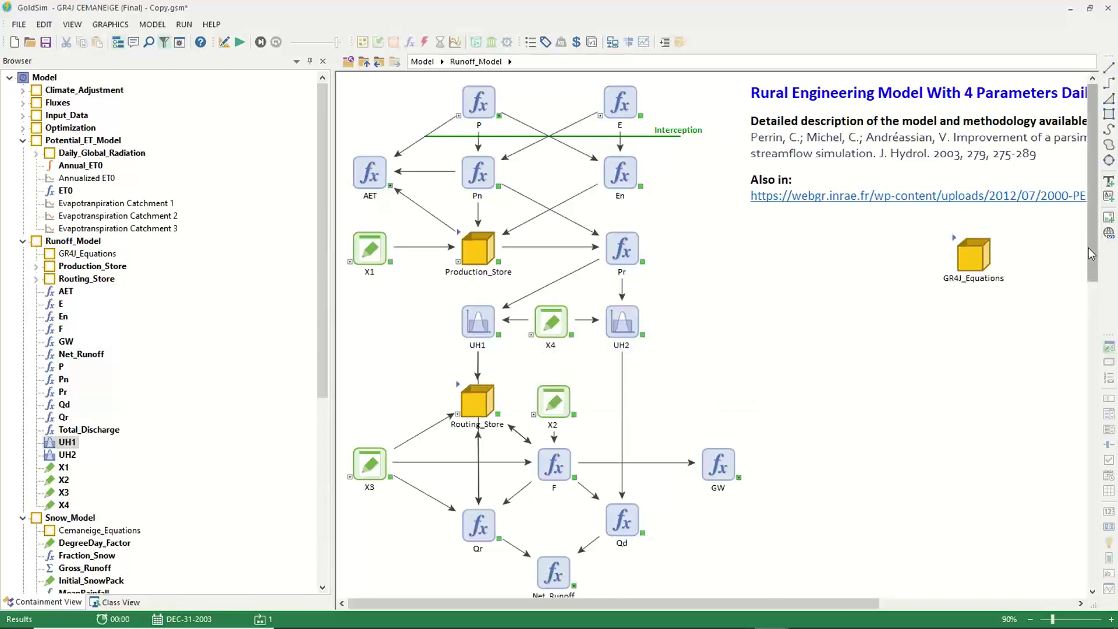
Step: Inspect the equation of groundwater exchange rate F and the contents of the Routing_Store container, and return to Runoff_Model
{"action": "scroll", "coordinate": [1094, 279], "scroll_direction": "down", "scroll_amount": 3}
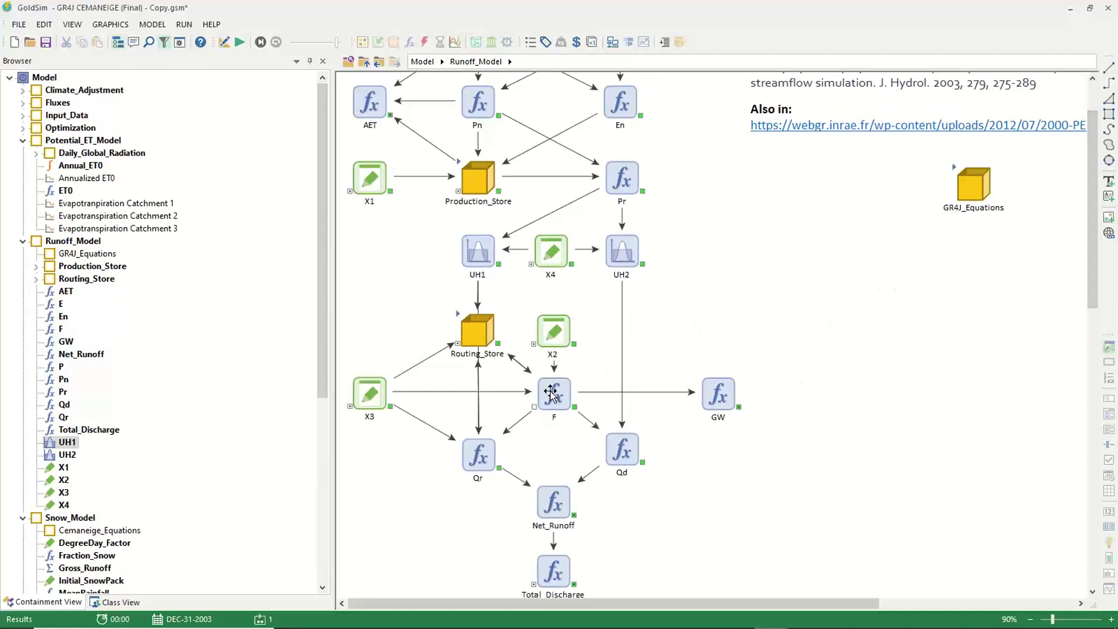
{"action": "mouse_move", "coordinate": [552, 395]}
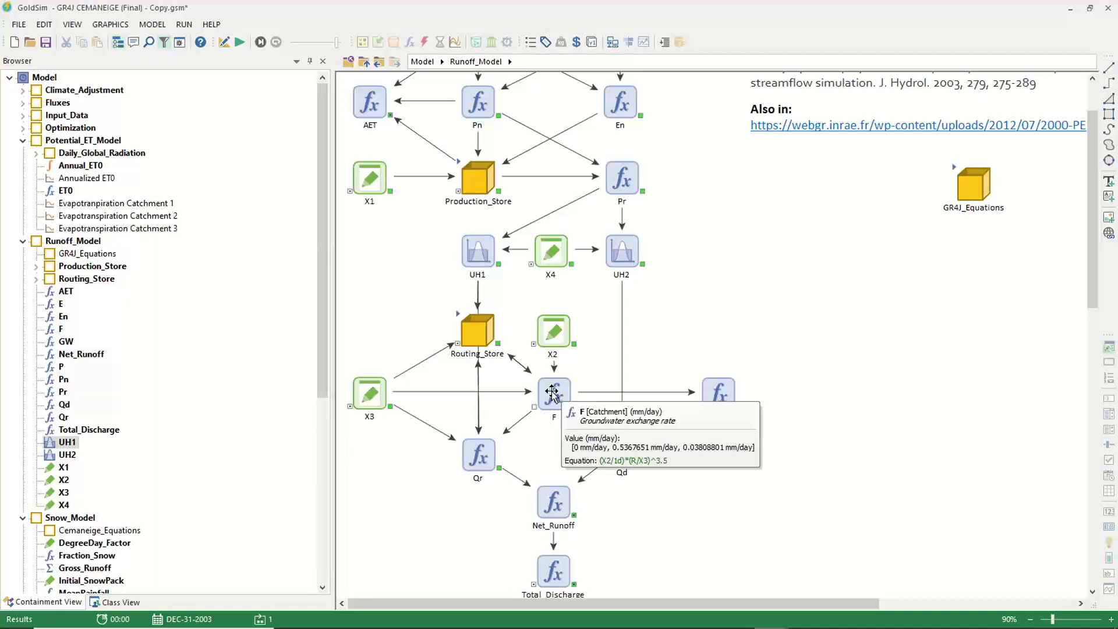
{"action": "left_click", "coordinate": [459, 318]}
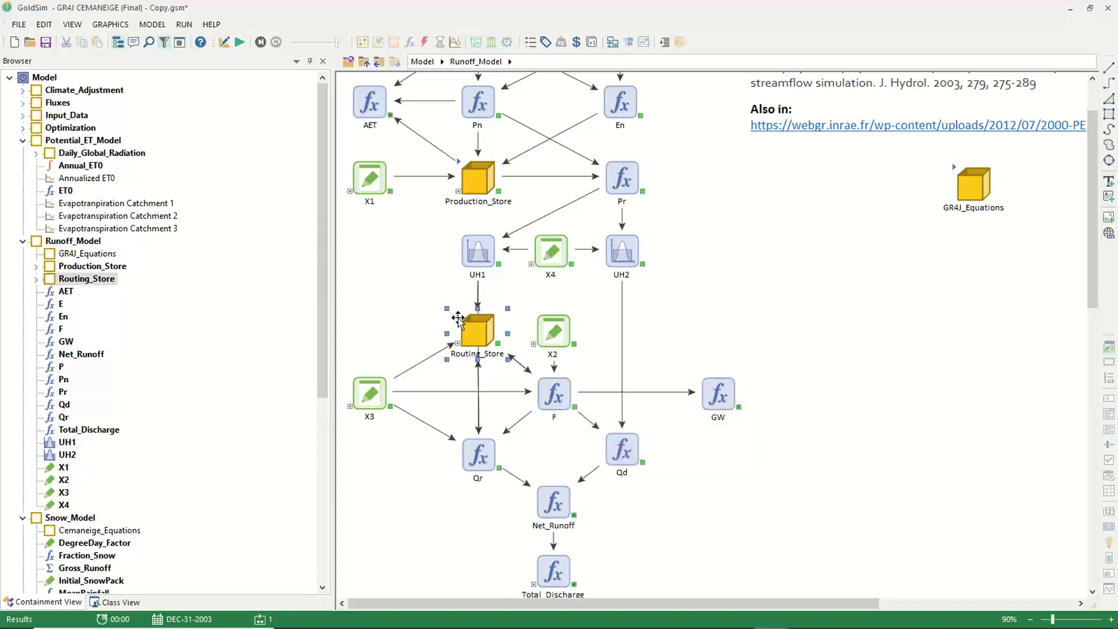
{"action": "double_click", "coordinate": [460, 318]}
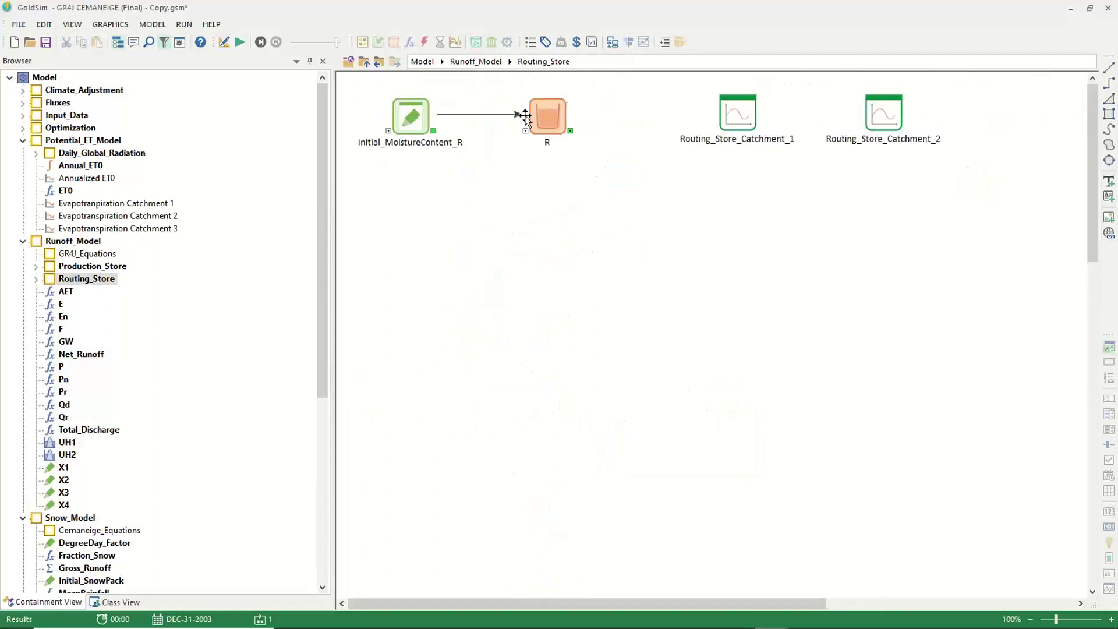
{"action": "left_click", "coordinate": [379, 61]}
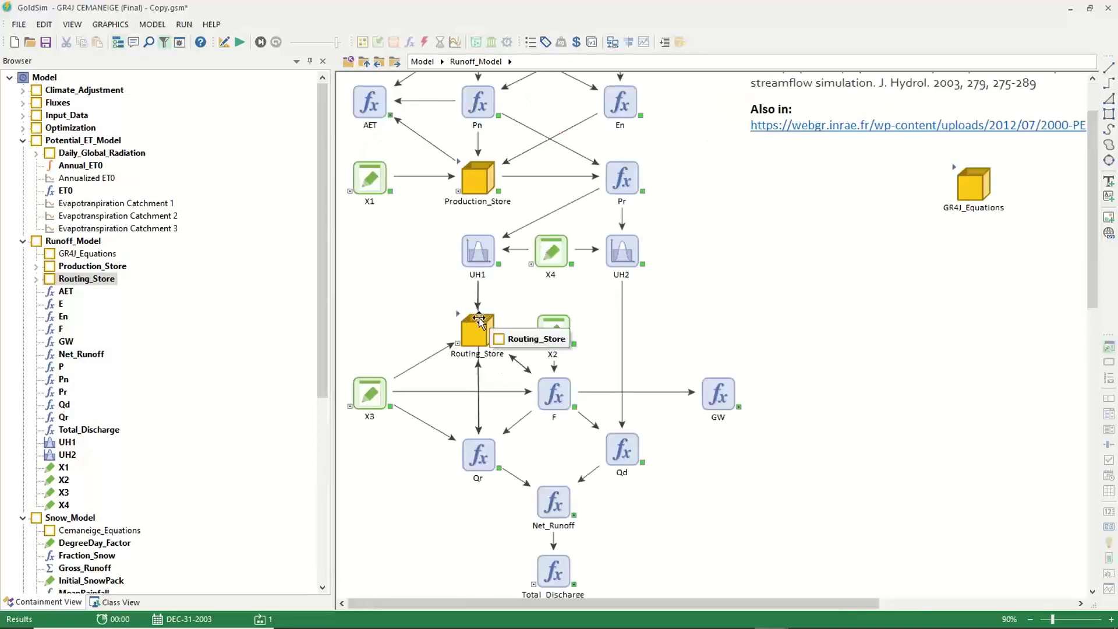
Step: Examine the Qr and Qd runoff expressions and their path through Net_Runoff to Total_Discharge, ending at the Runoff_Model level
{"action": "mouse_move", "coordinate": [482, 454]}
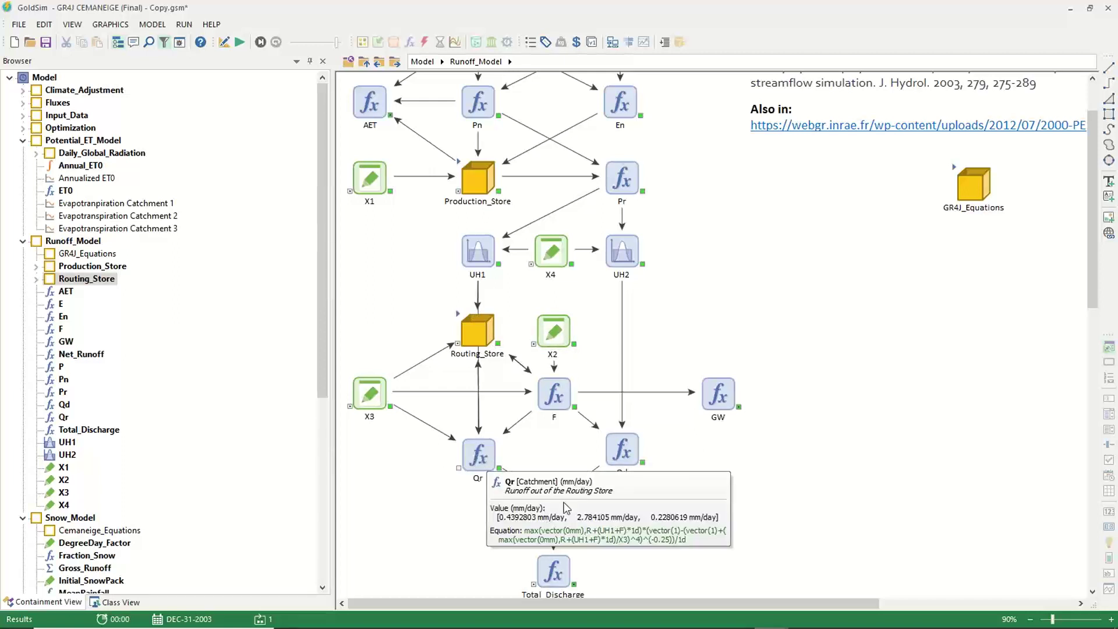
{"action": "mouse_move", "coordinate": [633, 456]}
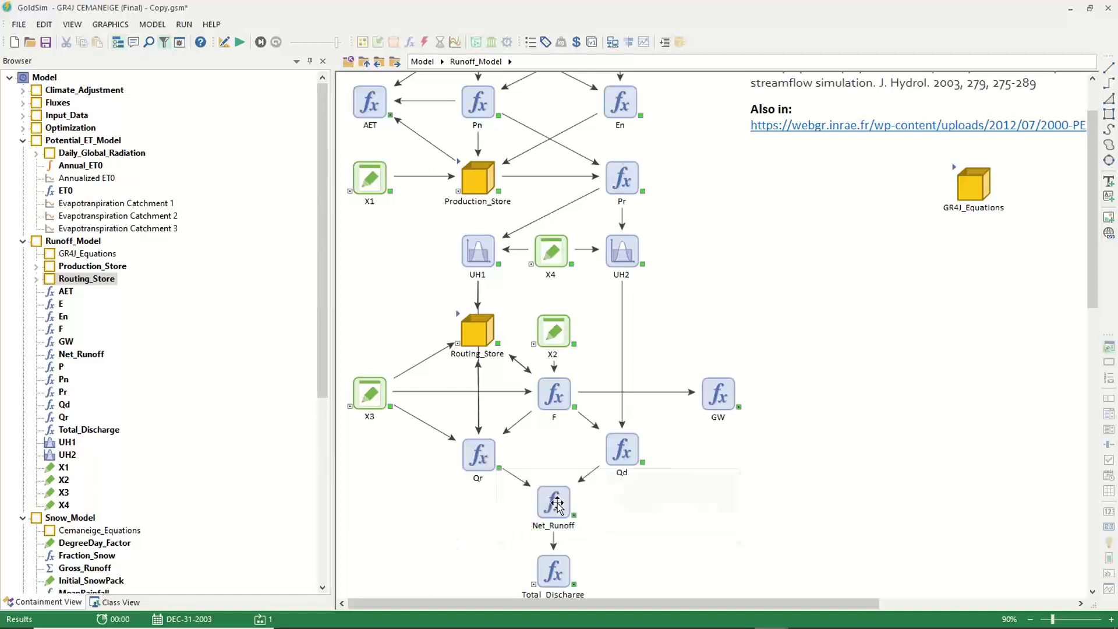
{"action": "scroll", "coordinate": [677, 502], "scroll_direction": "down", "scroll_amount": 1}
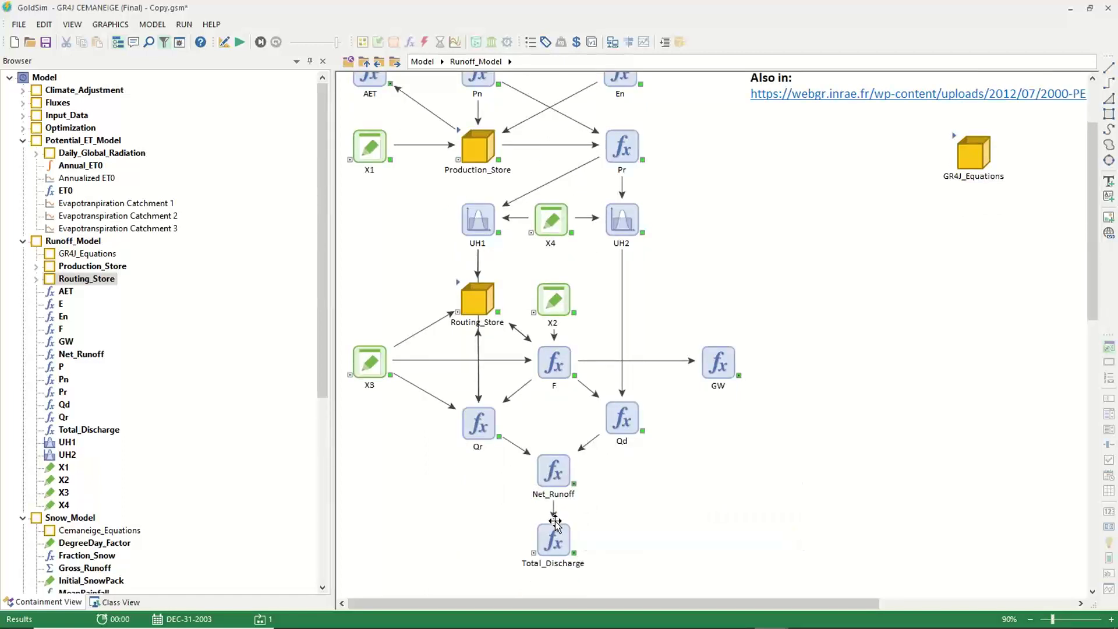
{"action": "scroll", "coordinate": [722, 500], "scroll_direction": "up", "scroll_amount": 1}
{"action": "left_click", "coordinate": [380, 63]}
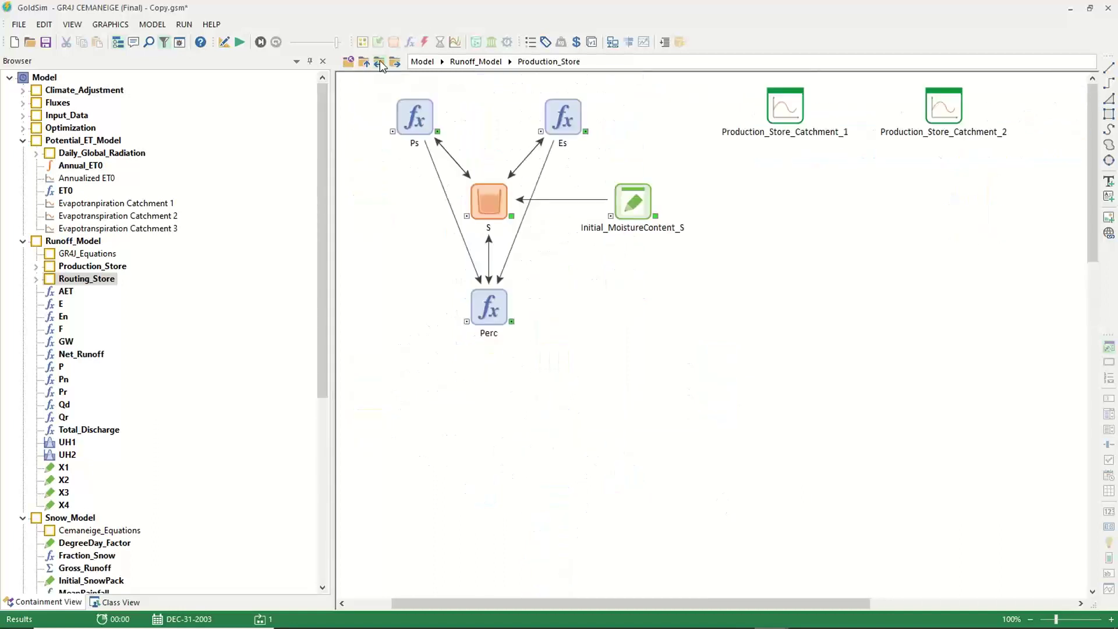
{"action": "left_click", "coordinate": [364, 62]}
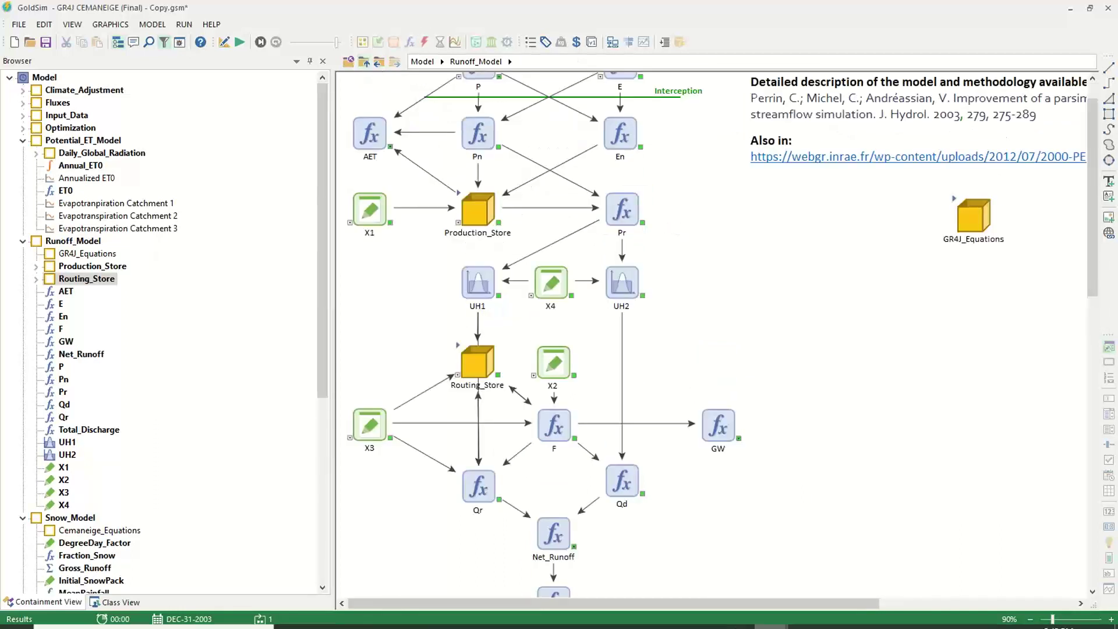
Step: Switch to the original GR4J CEMANEIGE (Final) model, abort the running optimization, and exit it saving all optimization variables and settings
{"action": "mouse_move", "coordinate": [771, 614]}
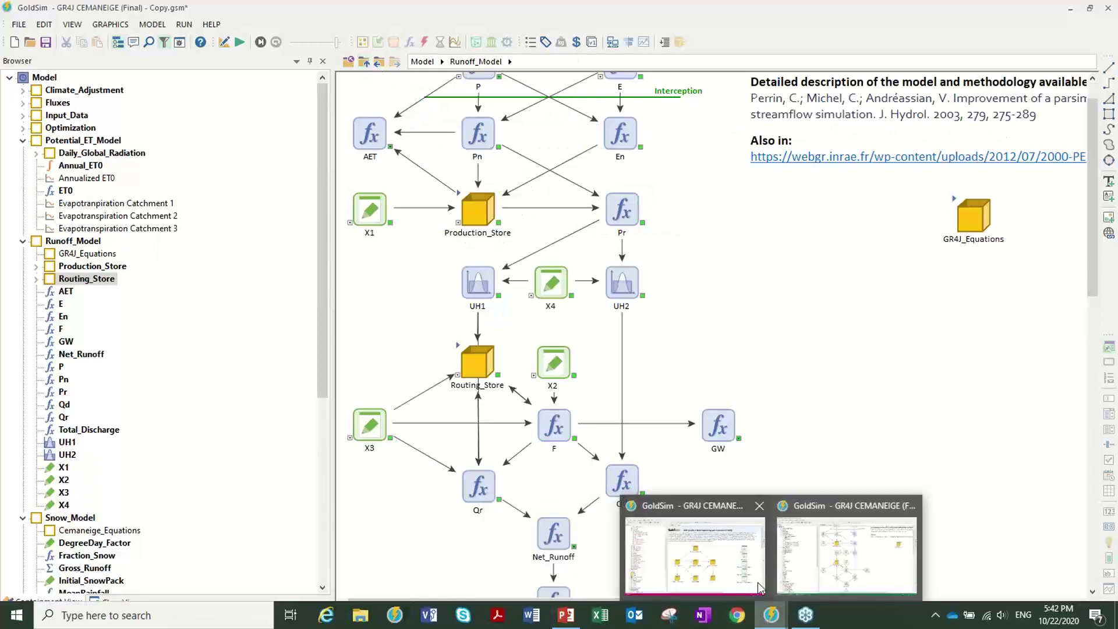
{"action": "left_click", "coordinate": [741, 566]}
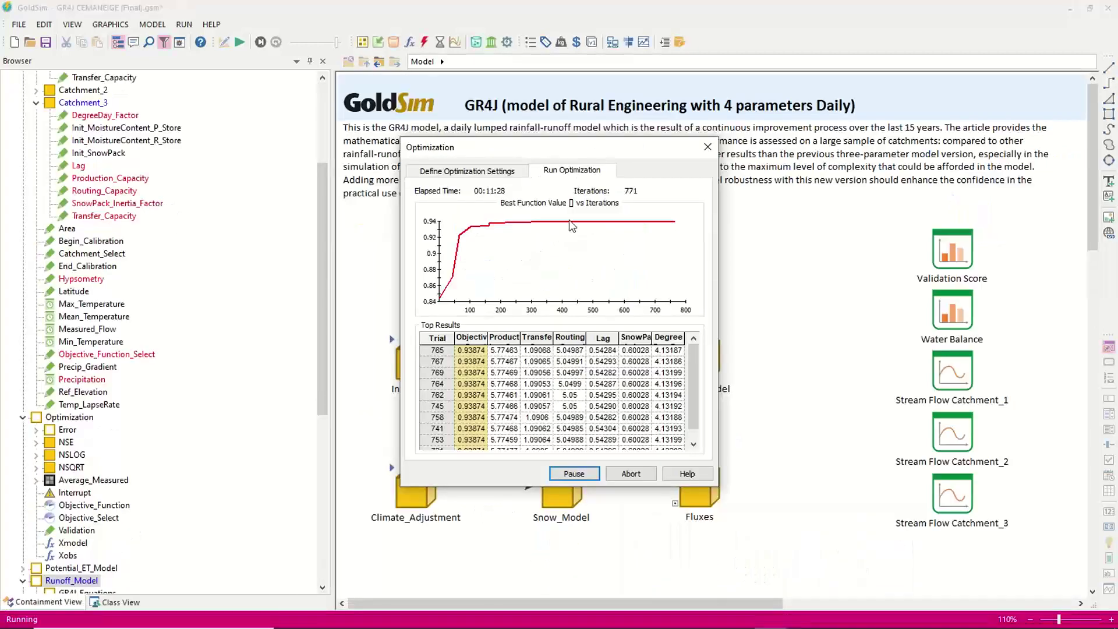
{"action": "left_click", "coordinate": [574, 472]}
{"action": "left_click", "coordinate": [631, 474]}
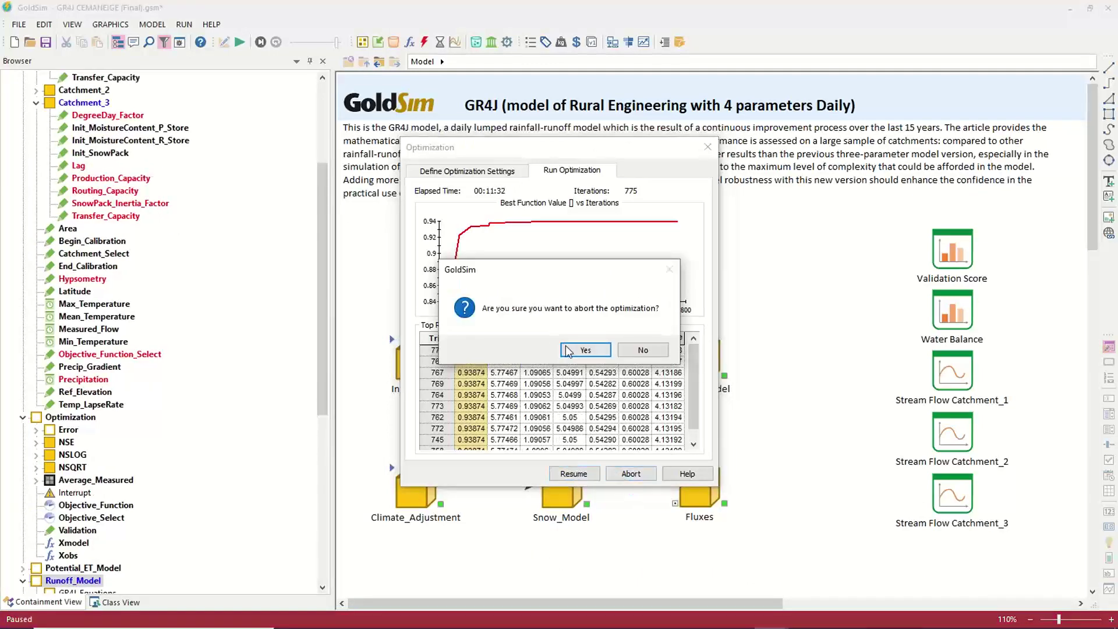
{"action": "left_click", "coordinate": [568, 349]}
{"action": "left_click", "coordinate": [626, 474]}
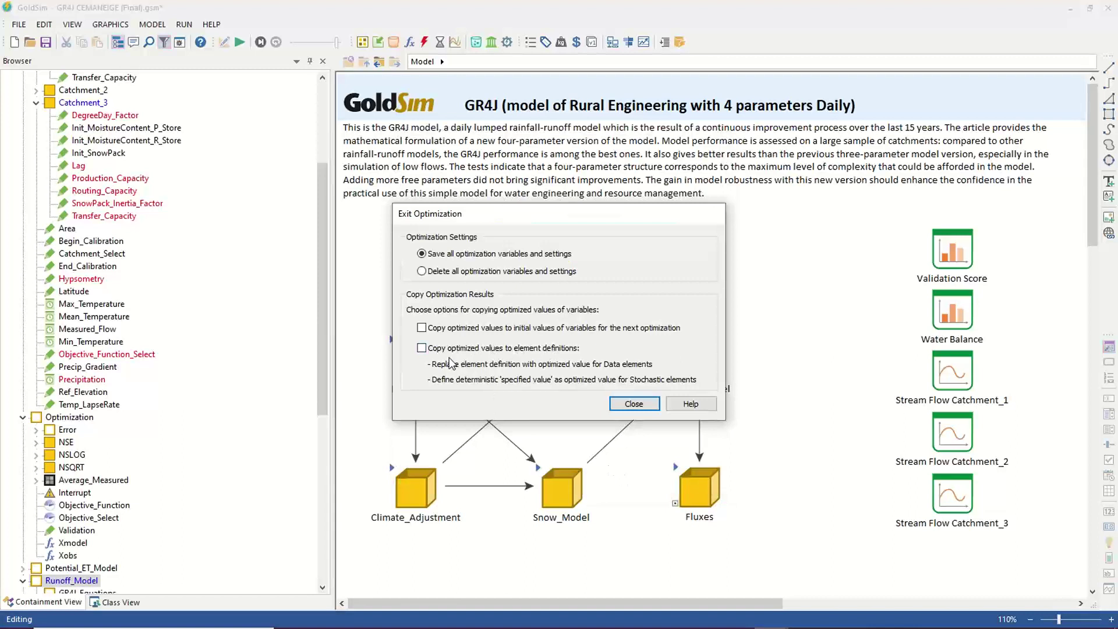
{"action": "left_click", "coordinate": [628, 406]}
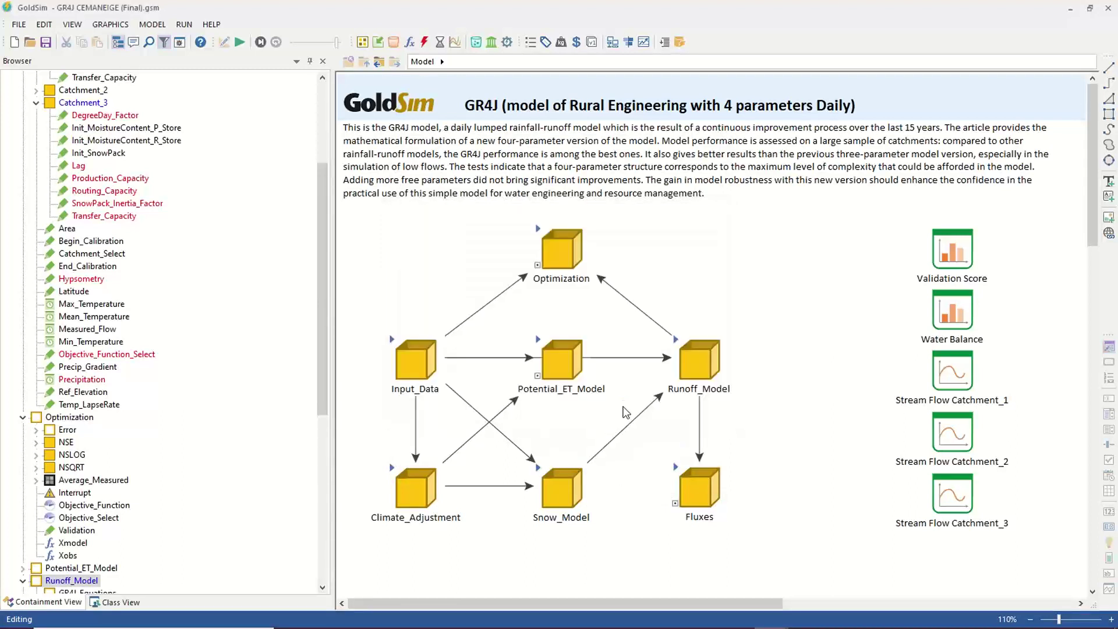
Step: Run the simulation and examine modelled against measured flow in a maximized Stream Flow Catchment_3 chart, closing the chart when done
{"action": "left_click", "coordinate": [239, 42]}
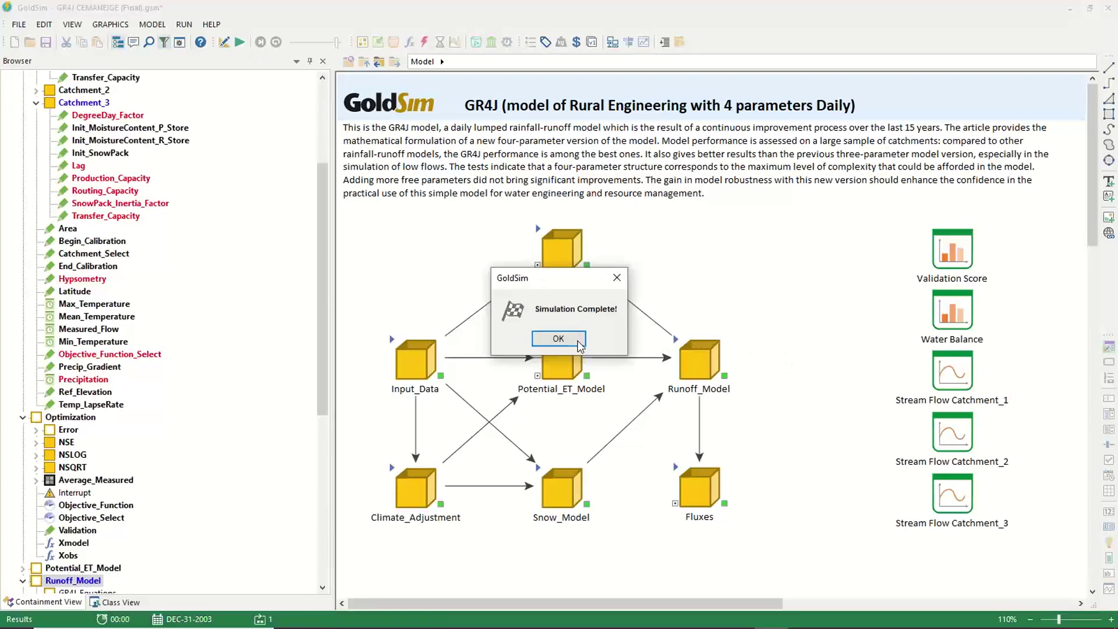
{"action": "left_click", "coordinate": [579, 344]}
{"action": "double_click", "coordinate": [953, 493]}
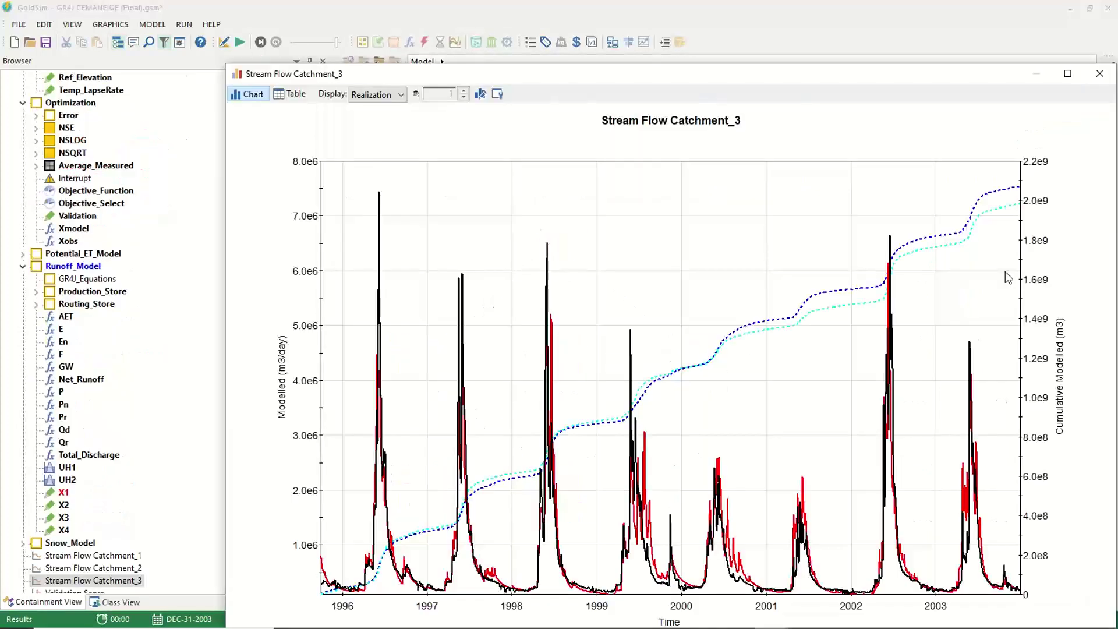
{"action": "left_click", "coordinate": [1070, 74]}
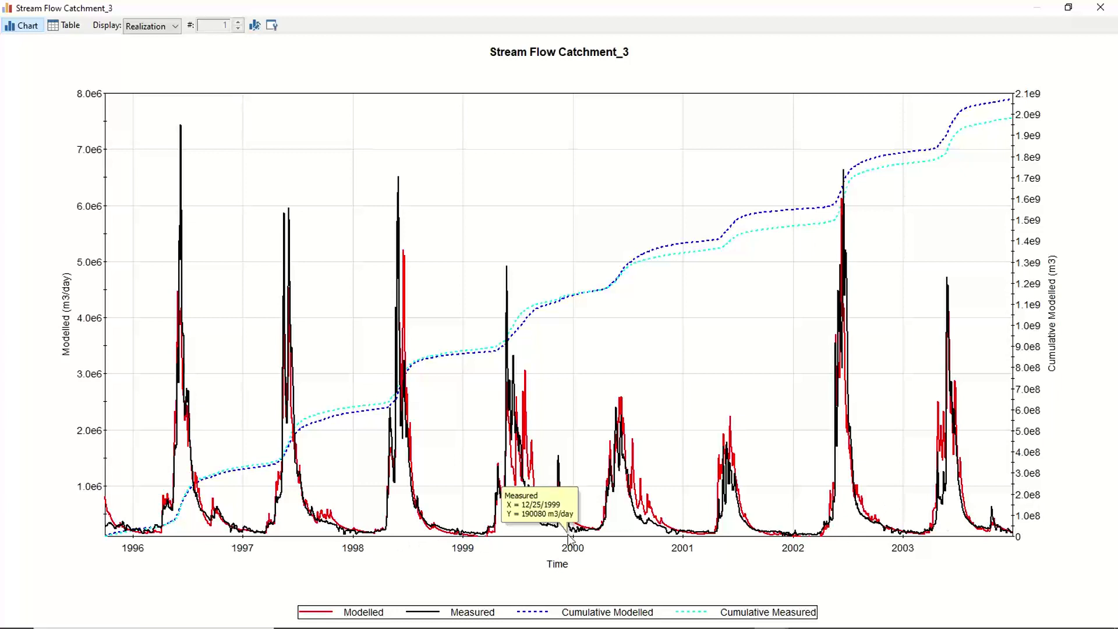
{"action": "left_click", "coordinate": [1101, 7]}
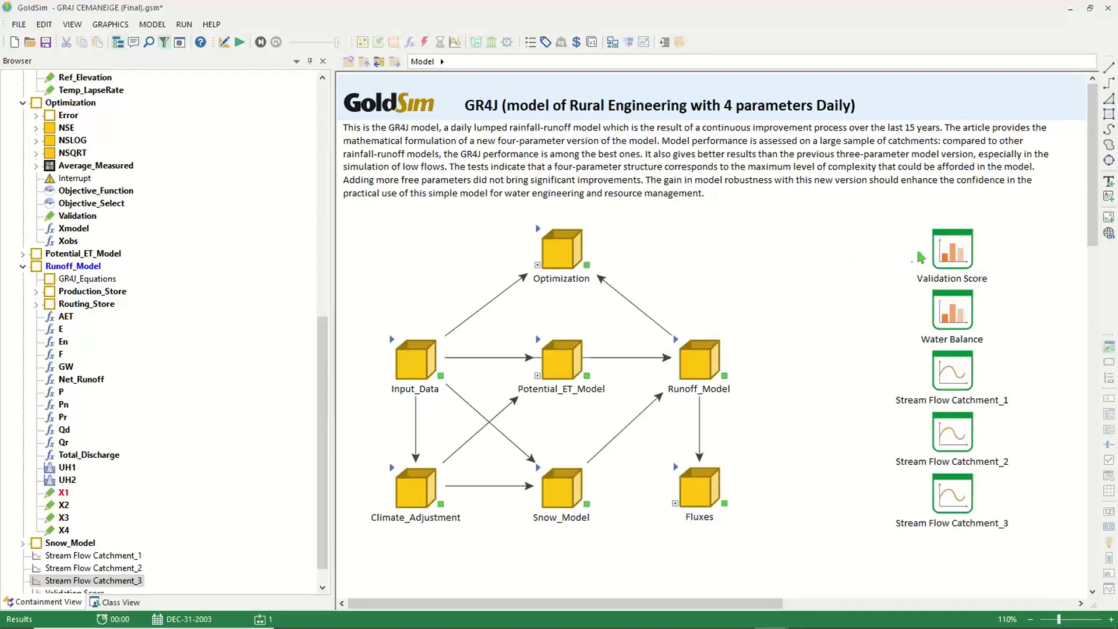
Step: Show the Validation Score result as a maximized 2D chart, compare the objective functions across the three catchments, and close it
{"action": "double_click", "coordinate": [955, 252]}
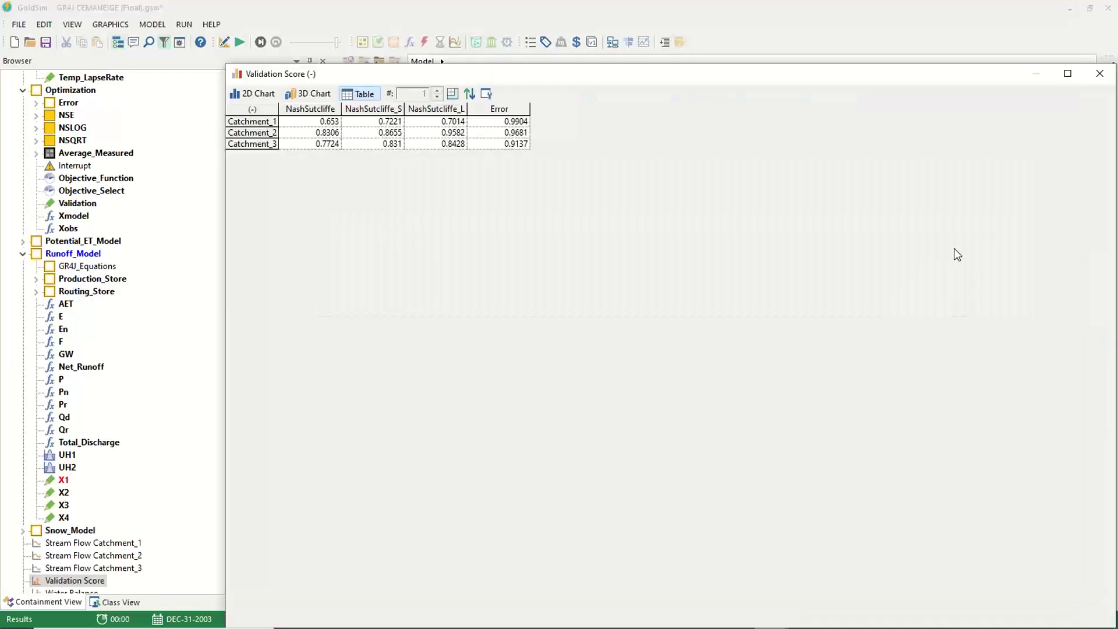
{"action": "left_click", "coordinate": [238, 95]}
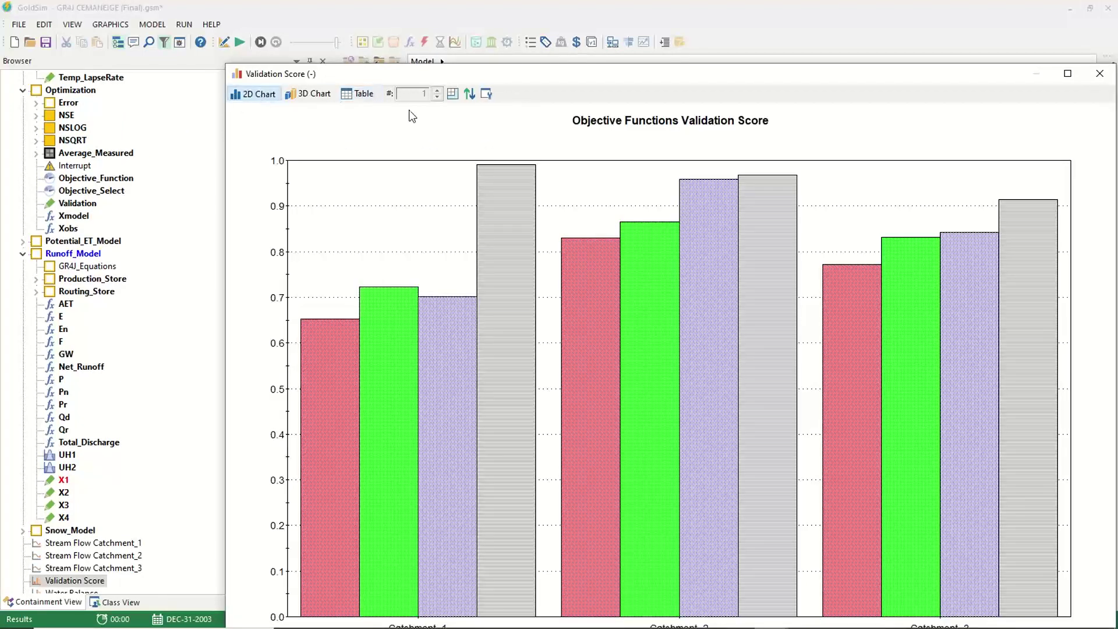
{"action": "left_click_drag", "start_coordinate": [1047, 64], "coordinate": [876, 32]}
{"action": "double_click", "coordinate": [879, 38]}
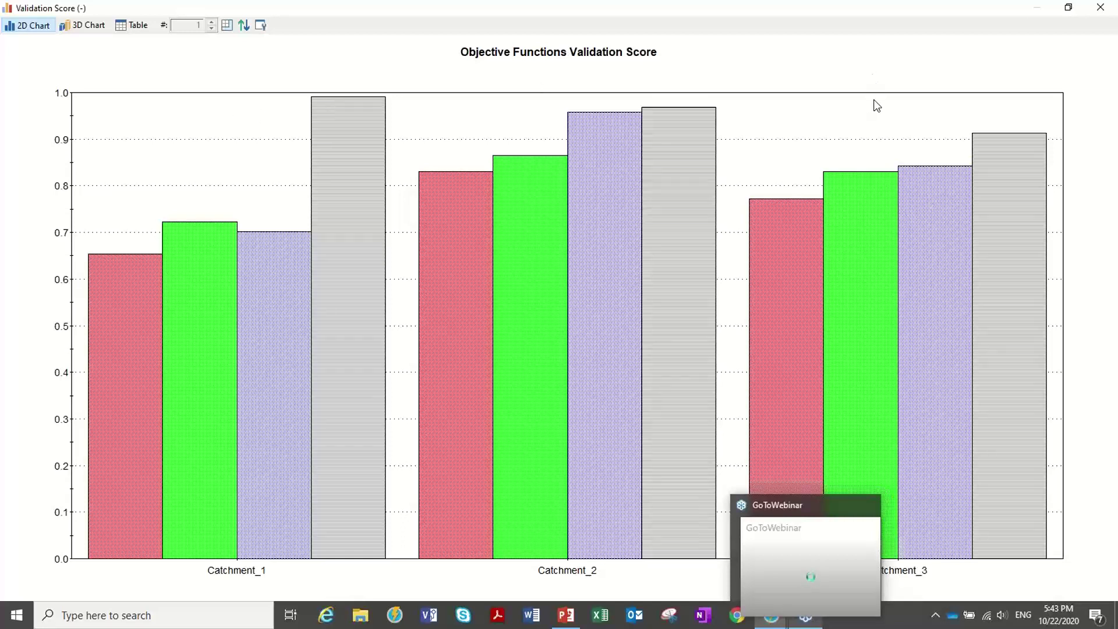
{"action": "left_click", "coordinate": [802, 502]}
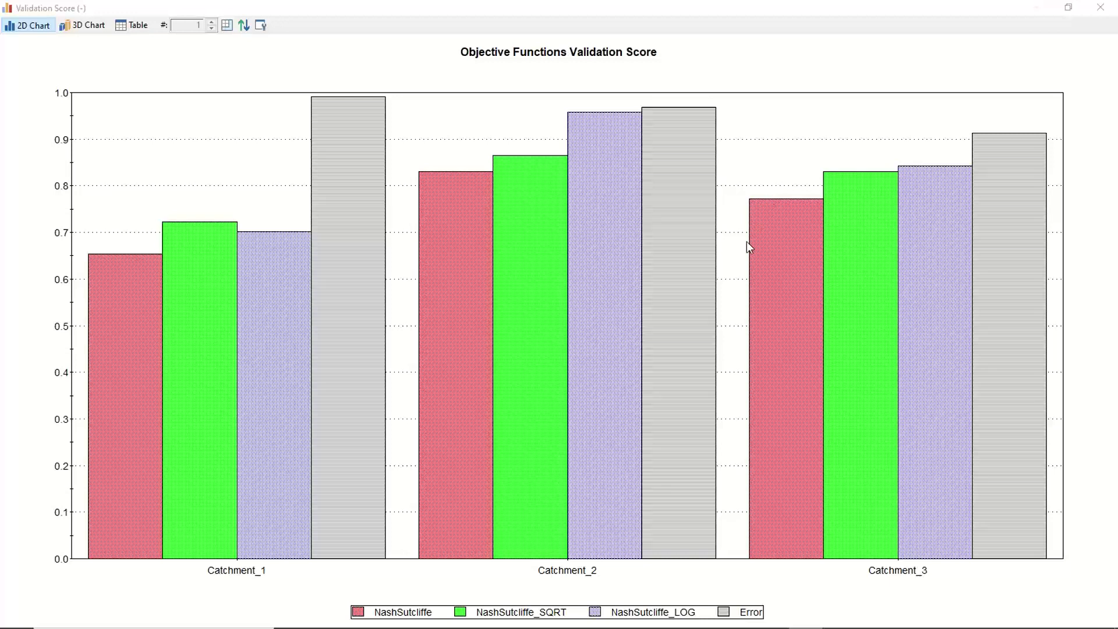
{"action": "left_click", "coordinate": [1101, 7]}
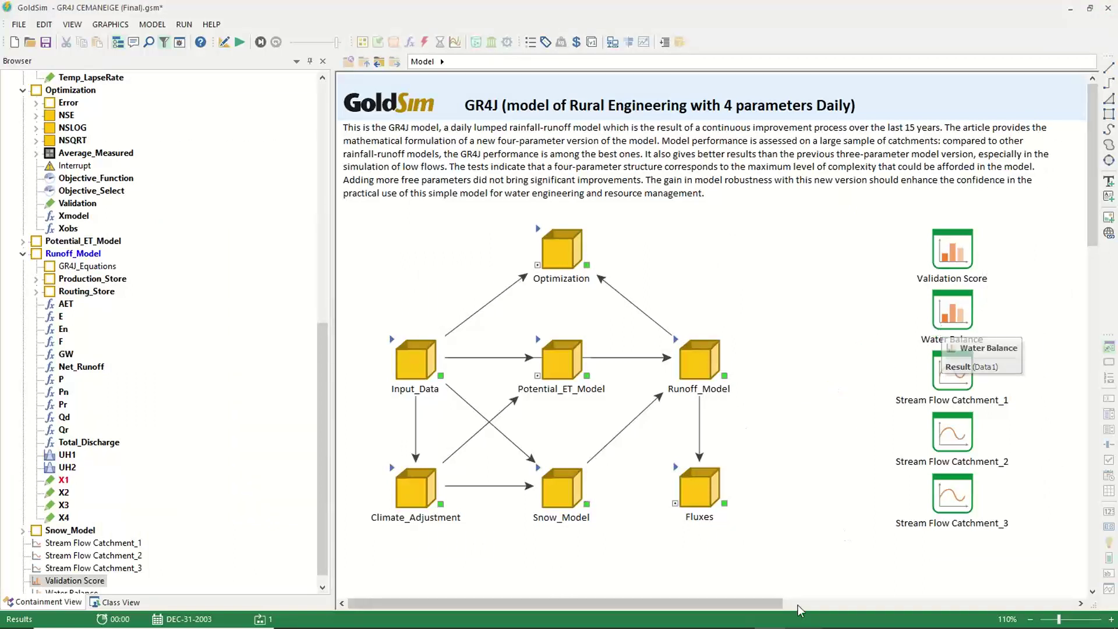
Step: Inspect the cumulative flux elements in the Fluxes container and examine the maximized Water Balance chart for the three catchments
{"action": "mouse_move", "coordinate": [902, 625]}
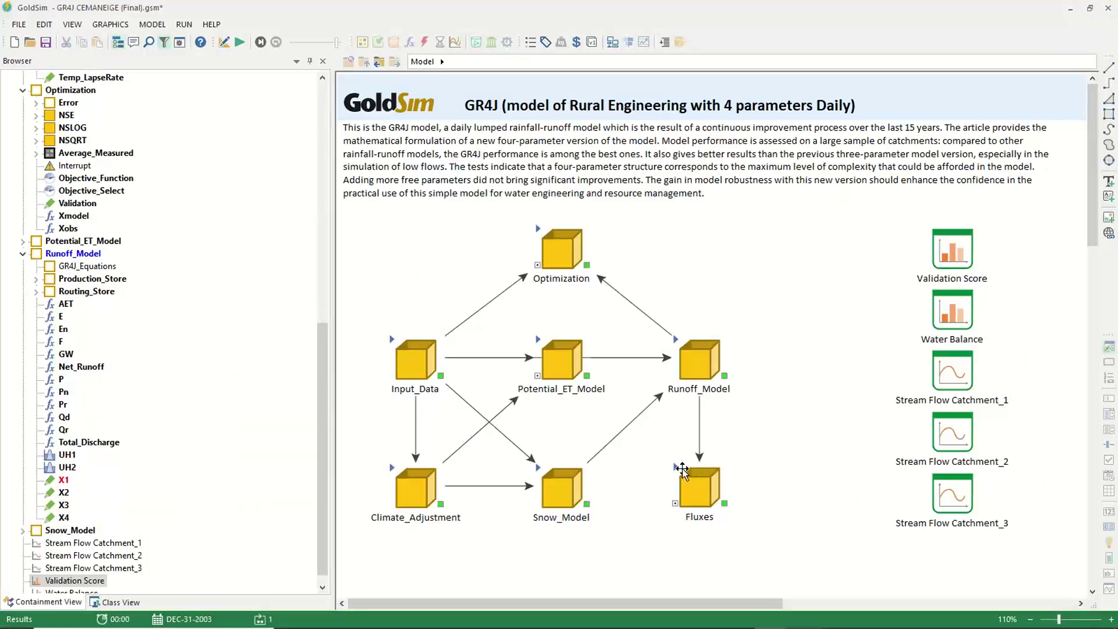
{"action": "double_click", "coordinate": [677, 466]}
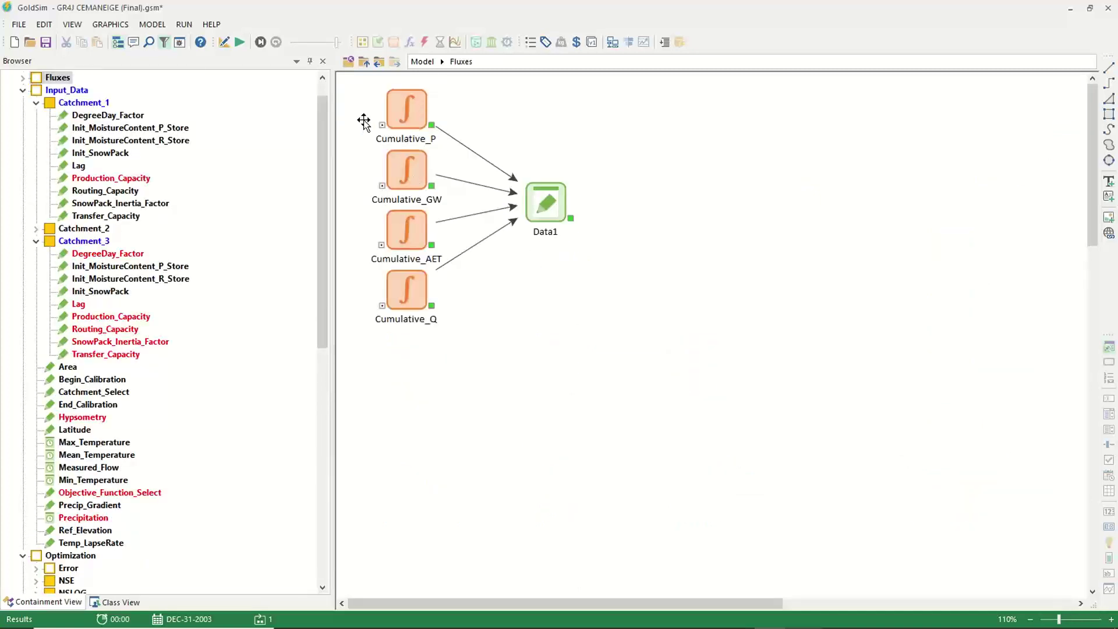
{"action": "left_click", "coordinate": [365, 64]}
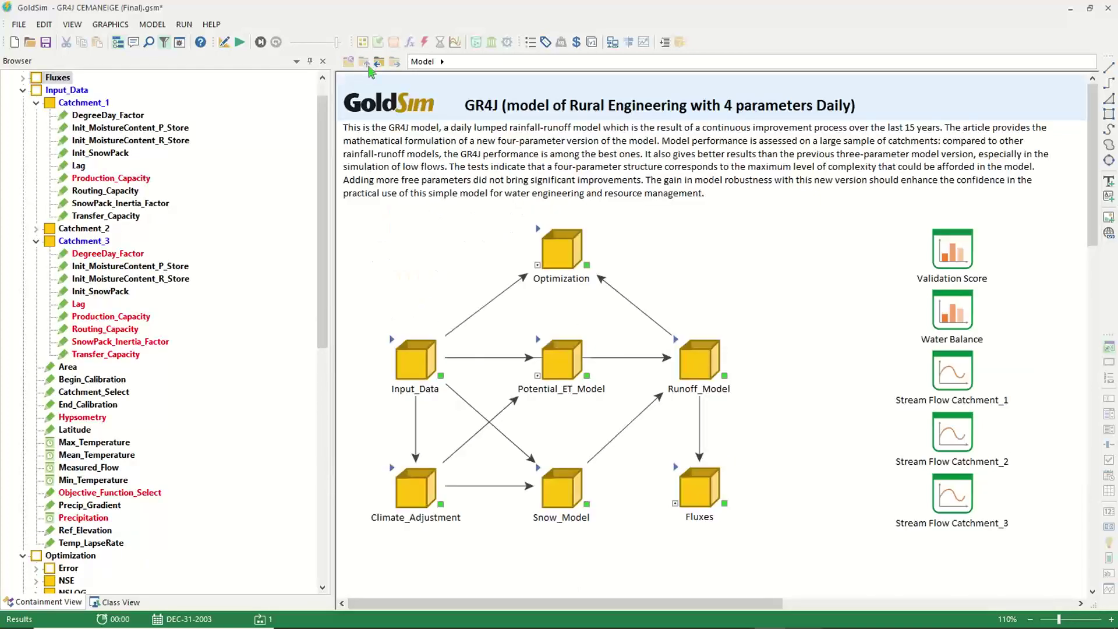
{"action": "double_click", "coordinate": [959, 303]}
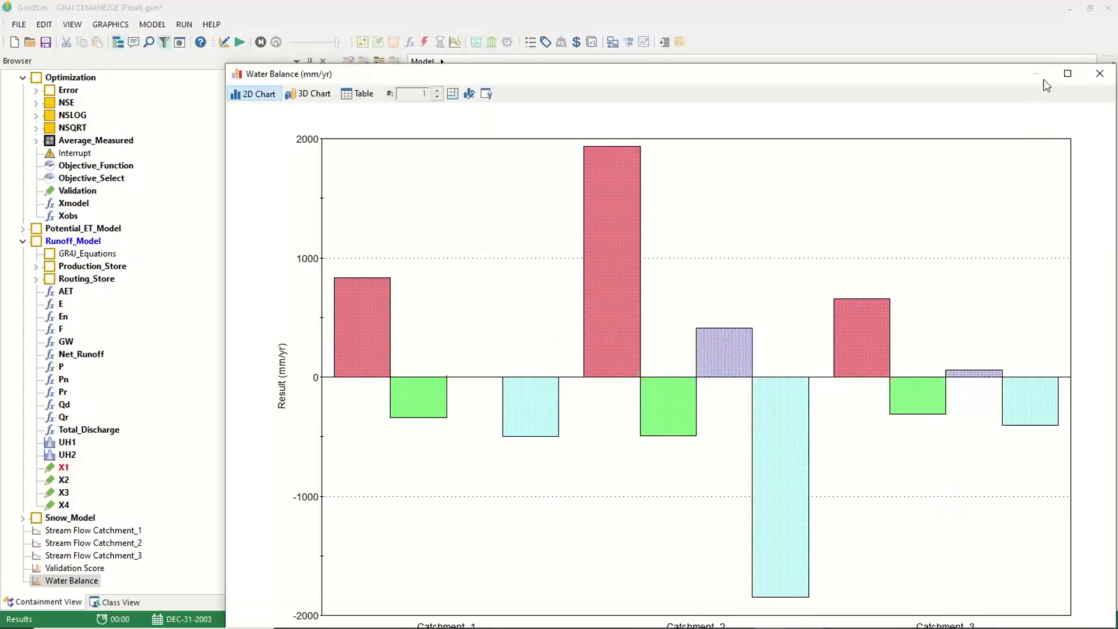
{"action": "left_click", "coordinate": [1068, 74]}
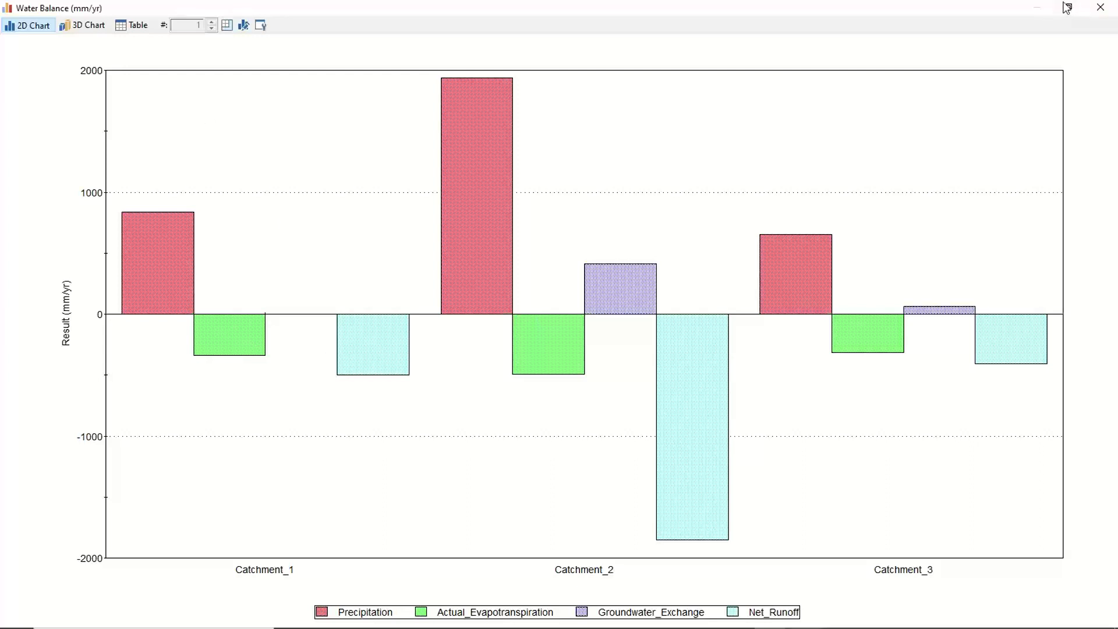
{"action": "left_click", "coordinate": [1107, 7]}
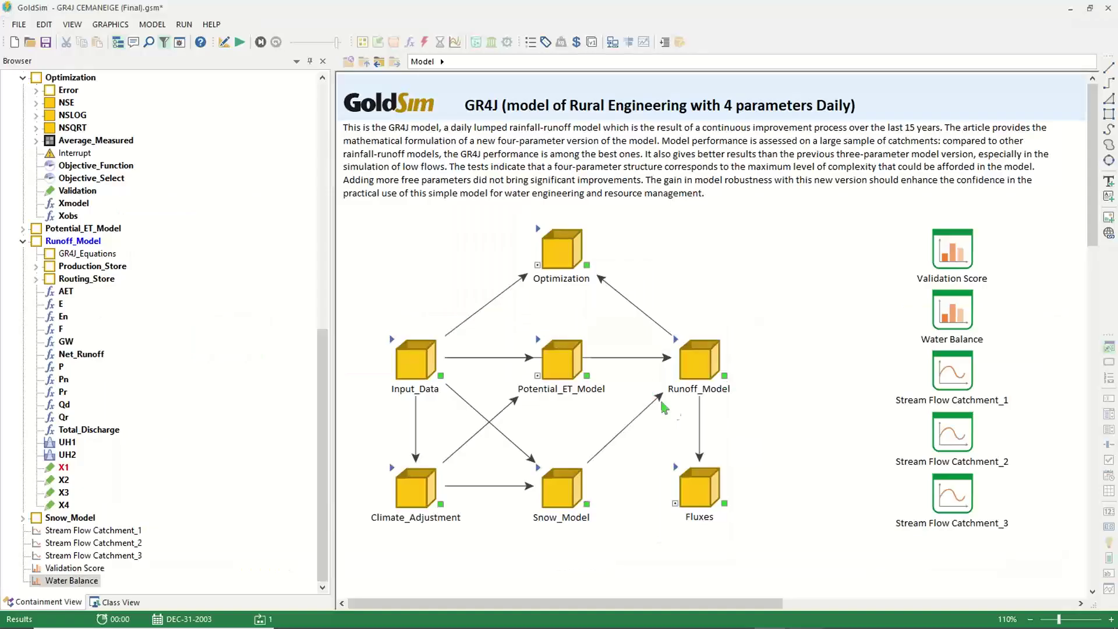
Step: Look over the Runoff_Model diagram at 90% zoom and return to the top level of the model
{"action": "left_click", "coordinate": [677, 345]}
{"action": "double_click", "coordinate": [677, 345]}
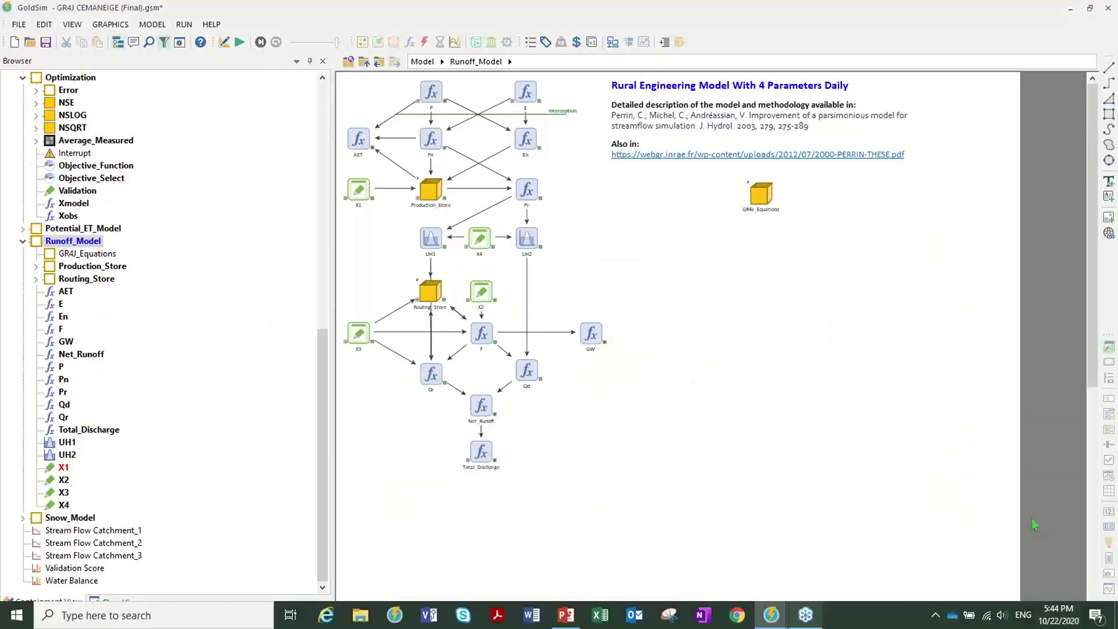
{"action": "left_click", "coordinate": [1111, 619]}
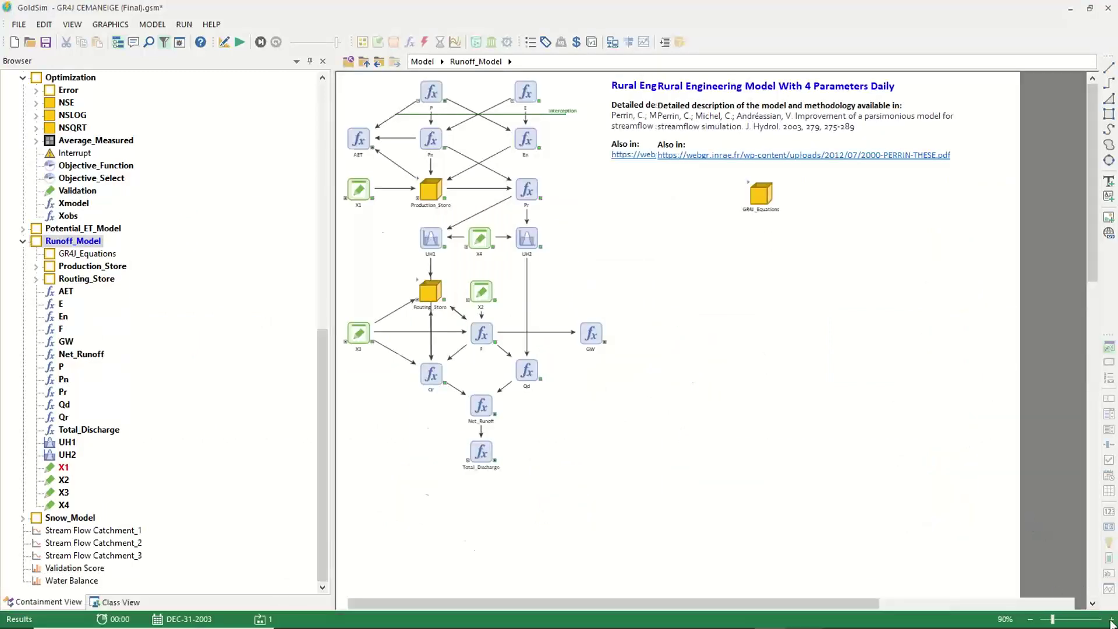
{"action": "left_click", "coordinate": [1111, 619]}
{"action": "mouse_move", "coordinate": [385, 185]}
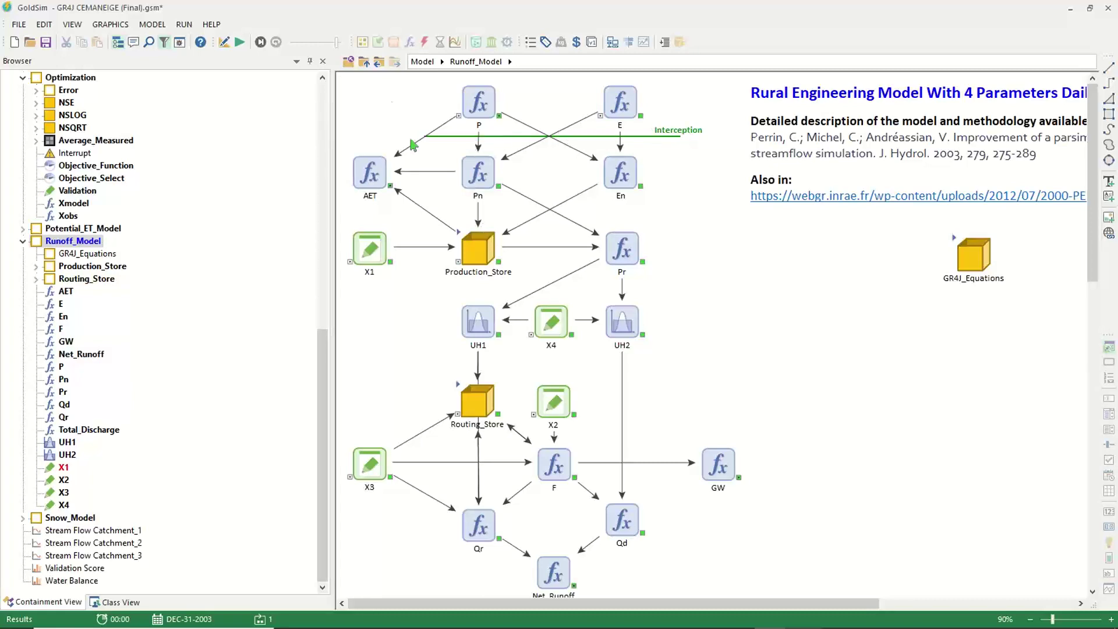
{"action": "left_click", "coordinate": [365, 62]}
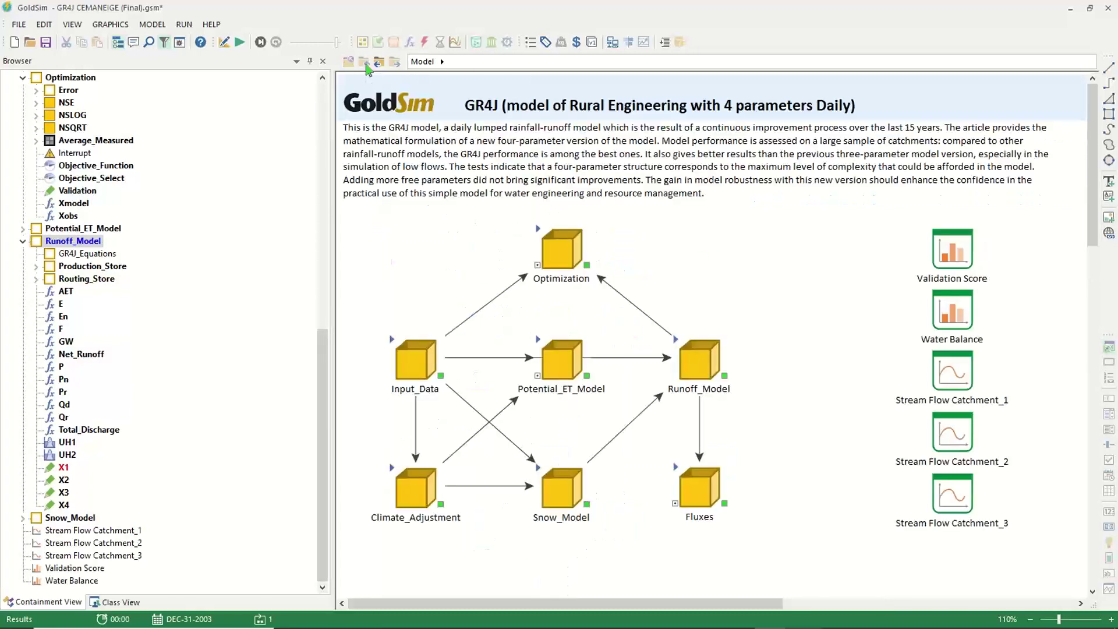
Step: Review the groundwater exchange in the Water Balance chart and the modelled and measured flows in the Stream Flow Catchment_1 chart
{"action": "double_click", "coordinate": [944, 320]}
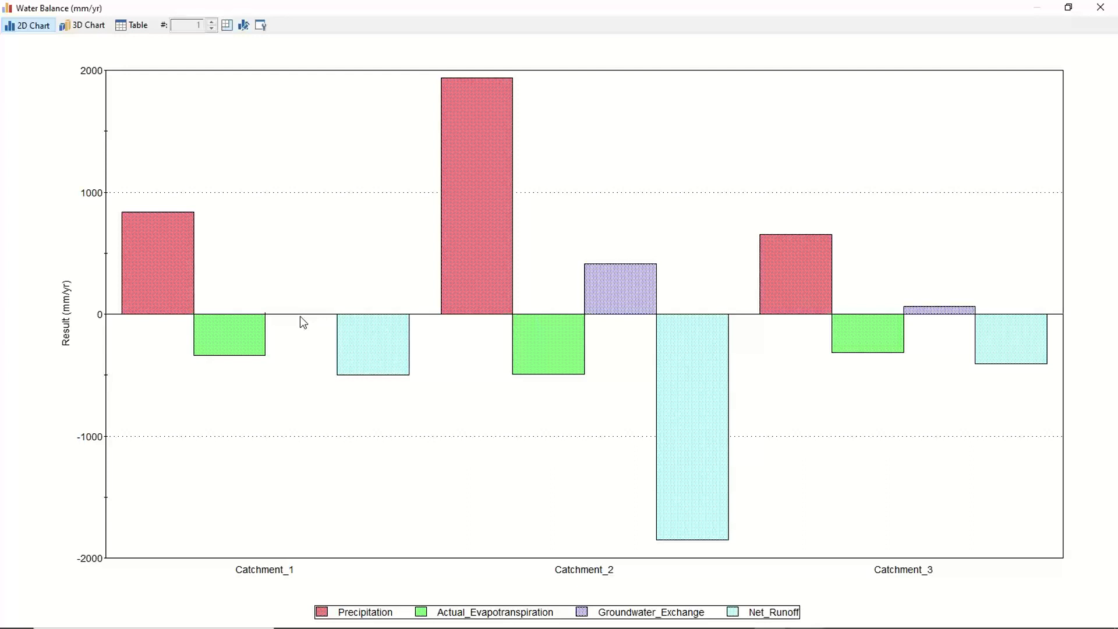
{"action": "left_click", "coordinate": [1101, 7]}
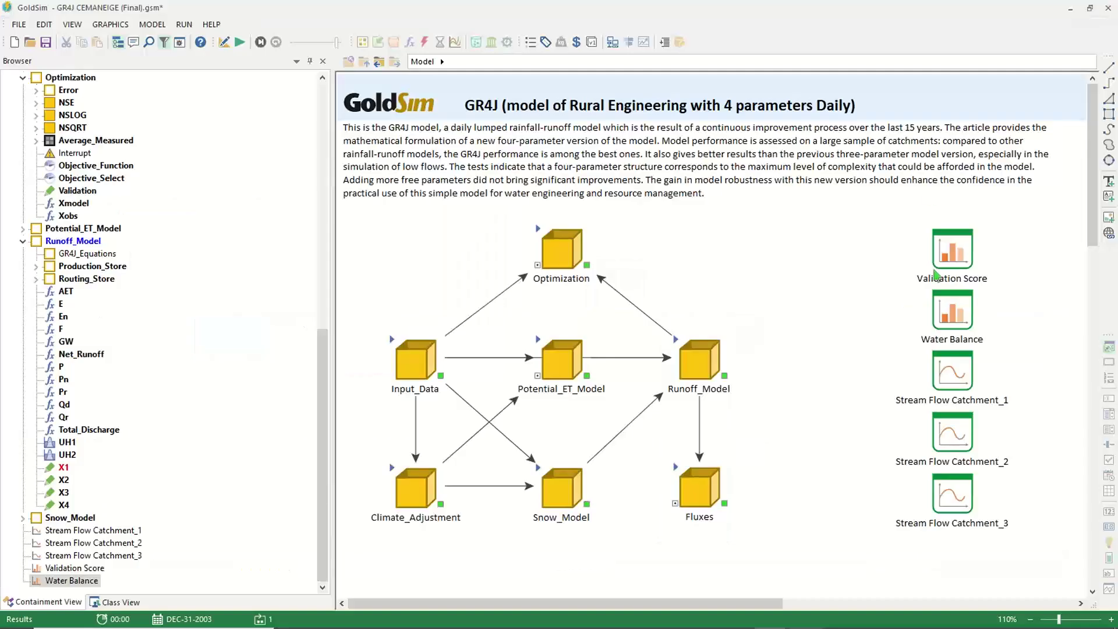
{"action": "double_click", "coordinate": [955, 383]}
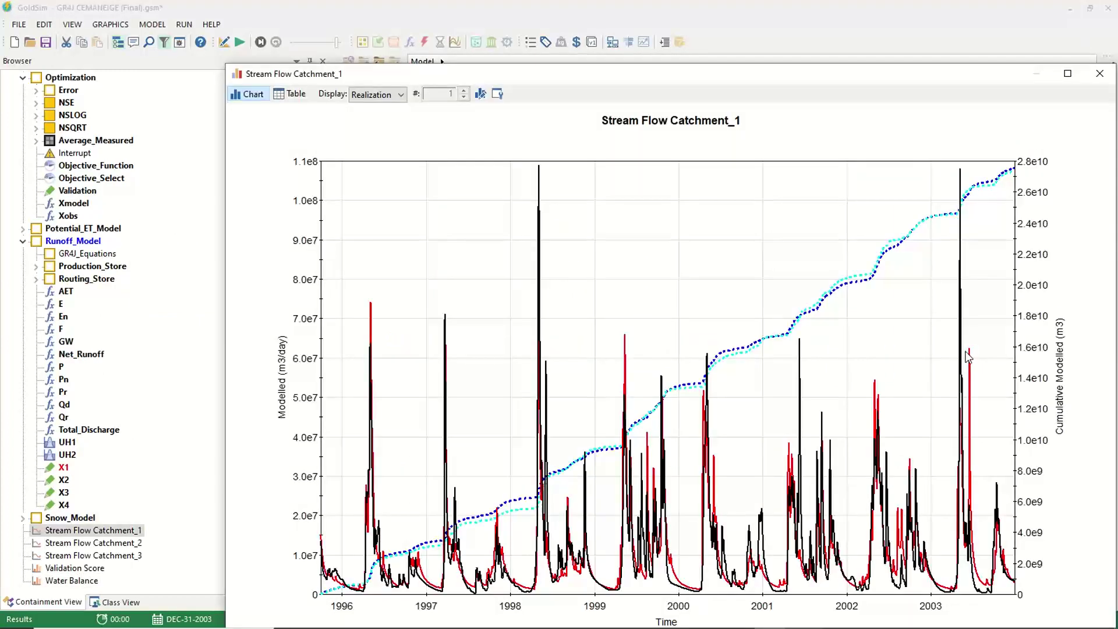
{"action": "left_click_drag", "start_coordinate": [984, 73], "coordinate": [935, 62]}
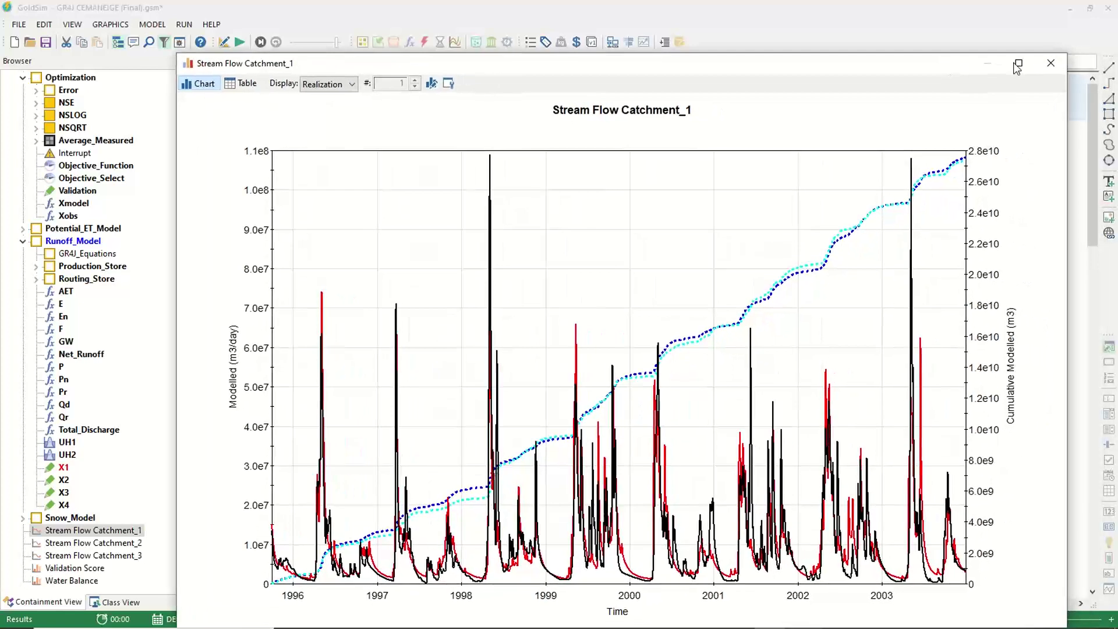
{"action": "left_click", "coordinate": [1049, 64]}
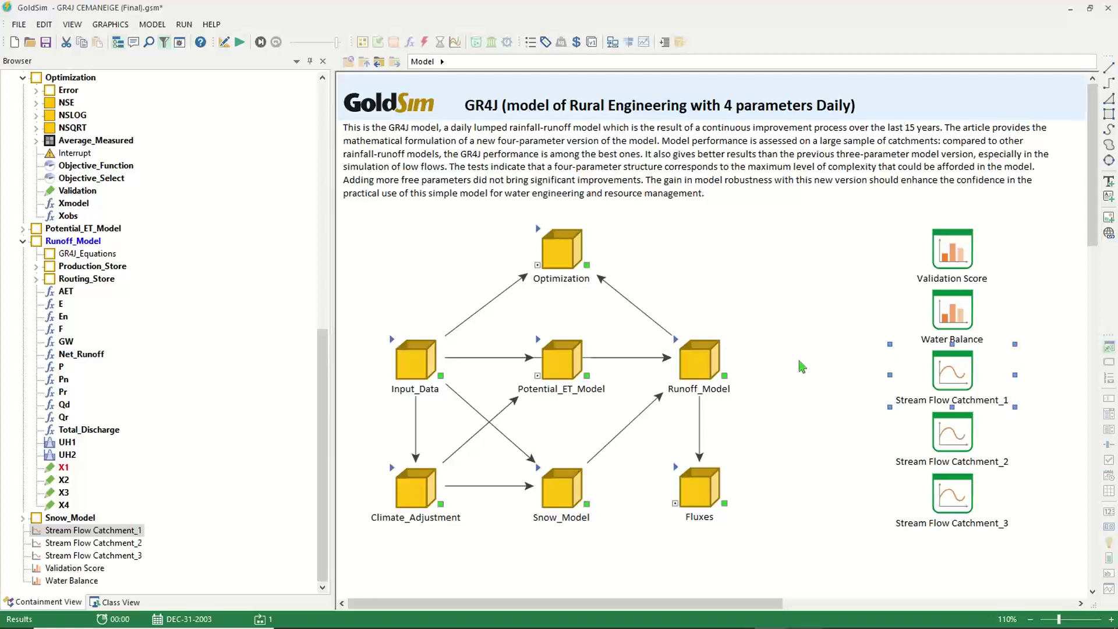
Step: Switch to the PowerPoint presentation to view the unit hydrograph convolution slide, and minimize it to return to the GoldSim model
{"action": "mouse_move", "coordinate": [805, 616]}
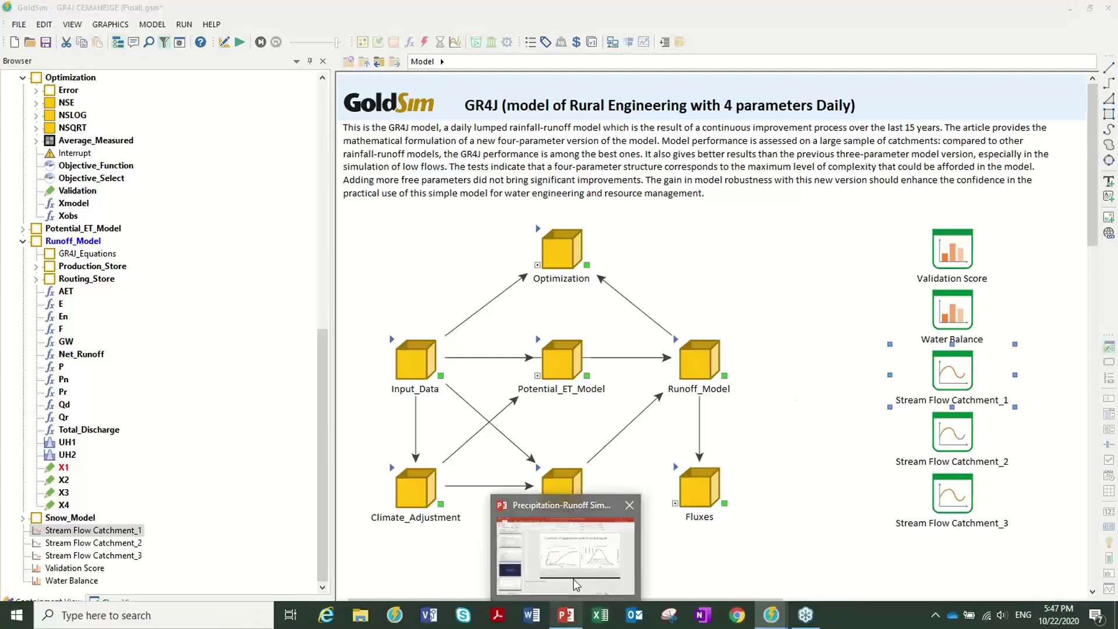
{"action": "left_click", "coordinate": [575, 620]}
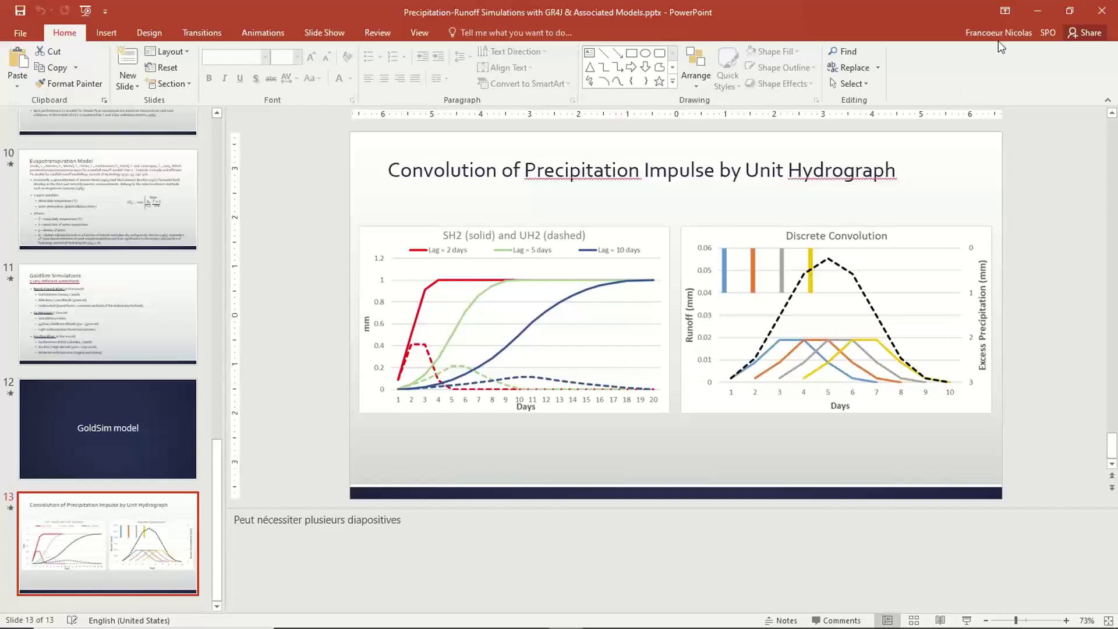
{"action": "left_click", "coordinate": [1036, 11]}
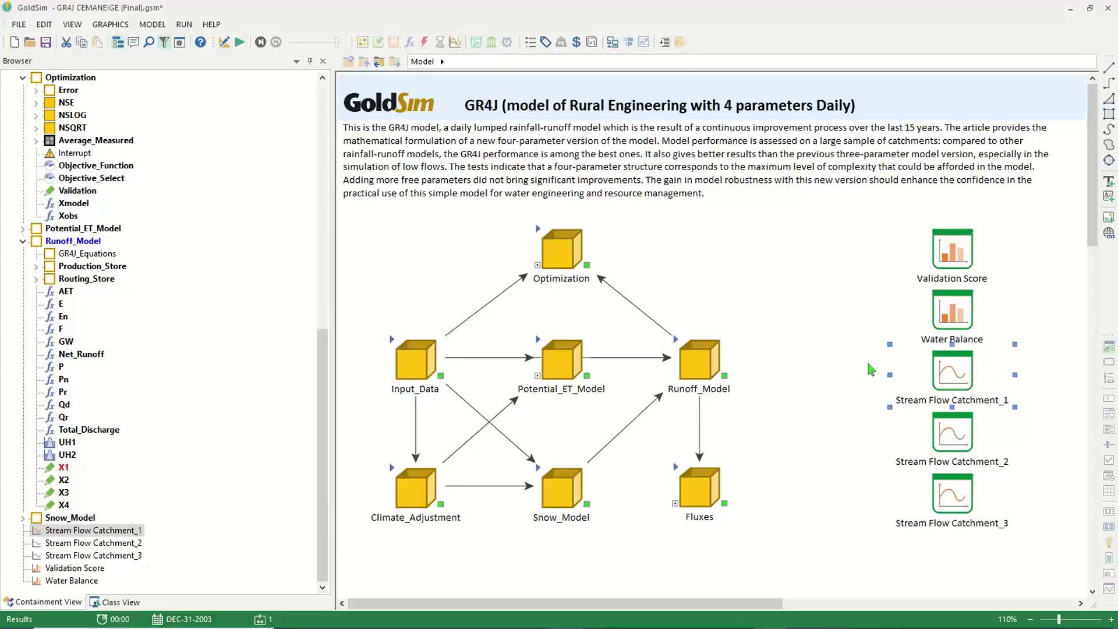
Step: Reopen the Validation Score chart at full size to re-examine the objective function scores, and close it
{"action": "double_click", "coordinate": [943, 255]}
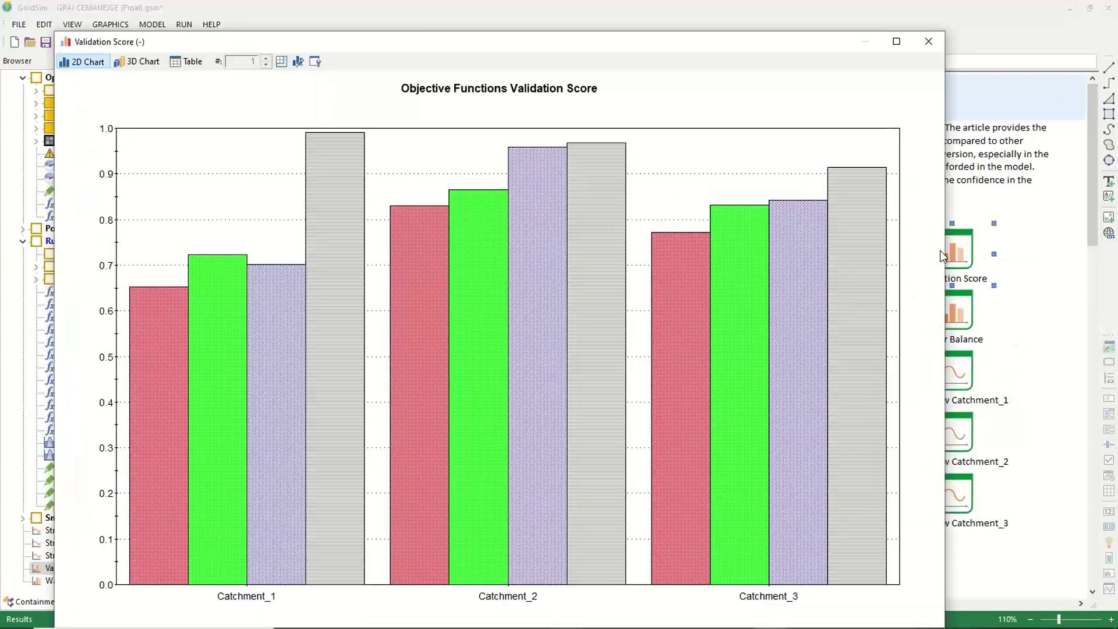
{"action": "left_click", "coordinate": [903, 44]}
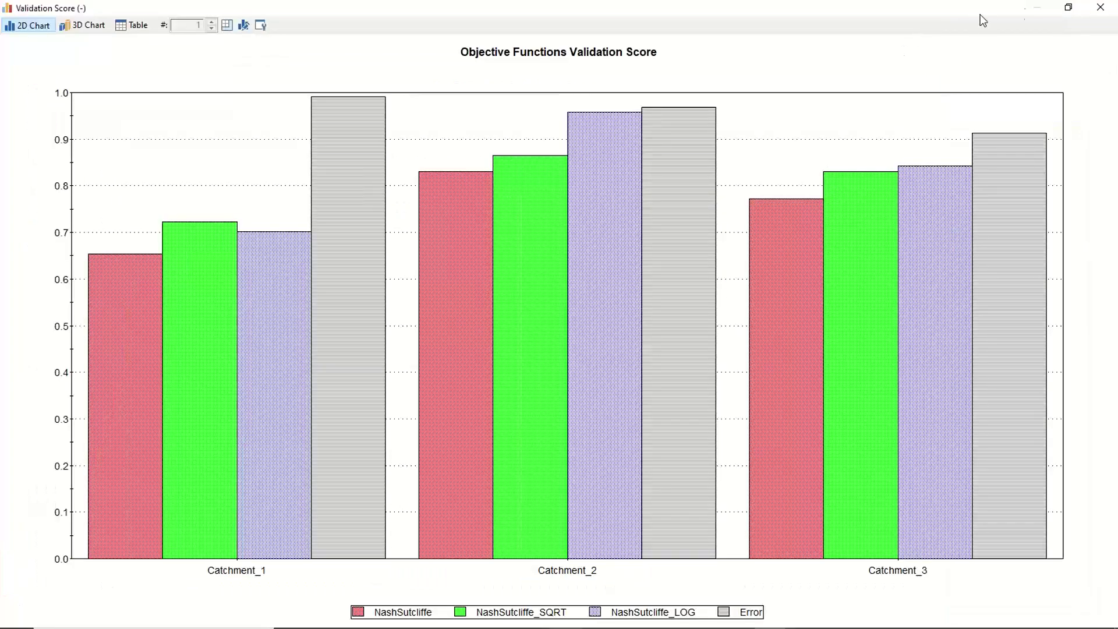
{"action": "left_click", "coordinate": [1097, 8]}
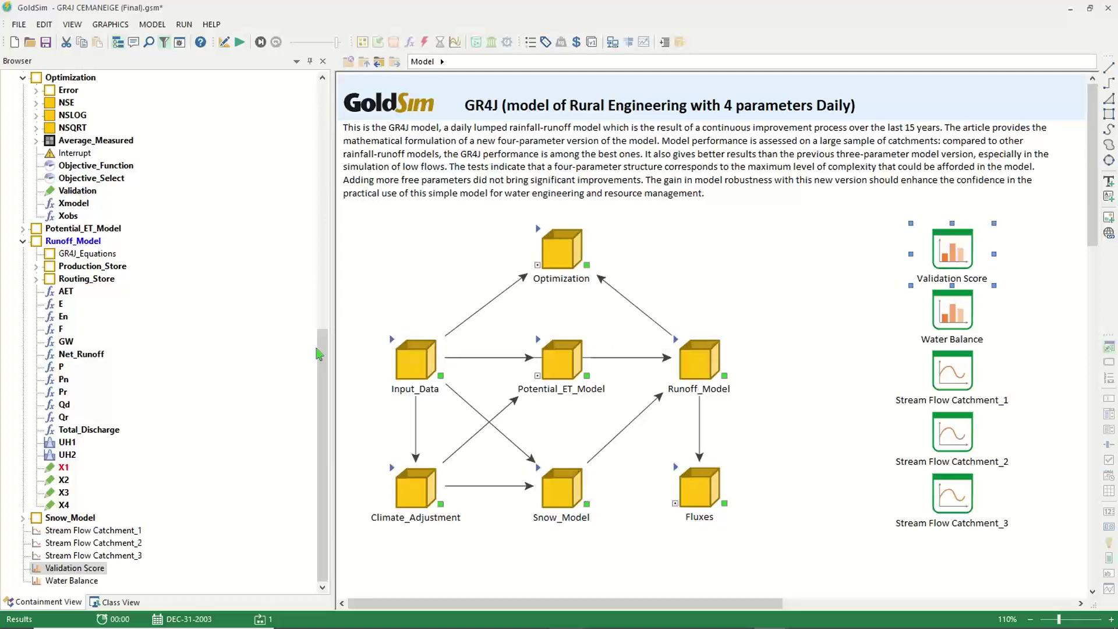
Step: Check the Begin_Calibration and End_Calibration dates in Input_Data against the simulation time settings, and return to the model's top level
{"action": "double_click", "coordinate": [401, 344]}
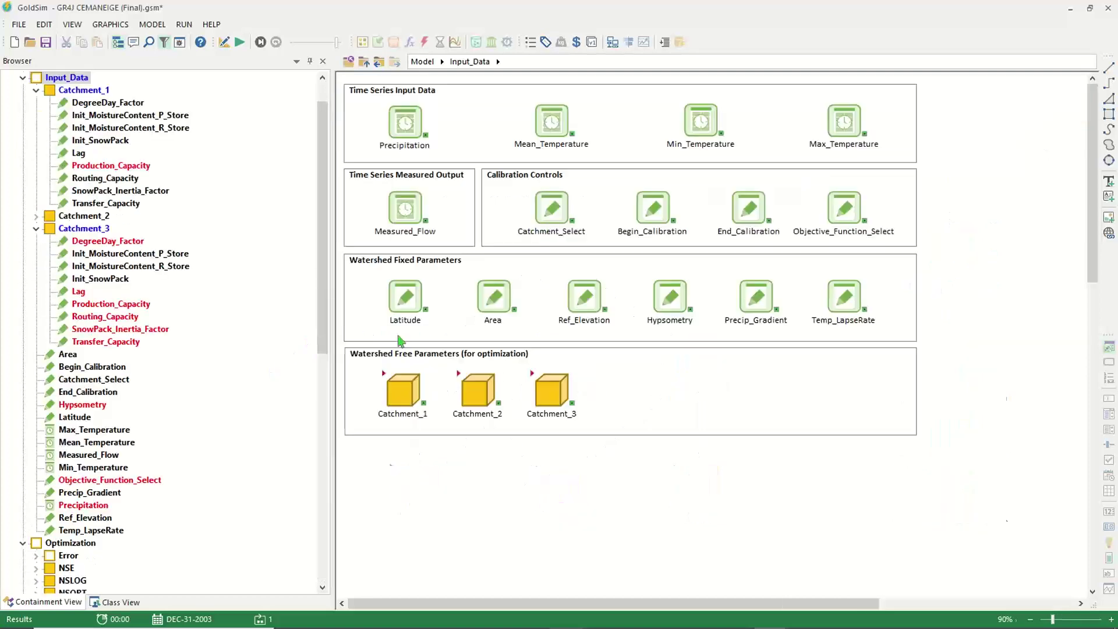
{"action": "mouse_move", "coordinate": [650, 211]}
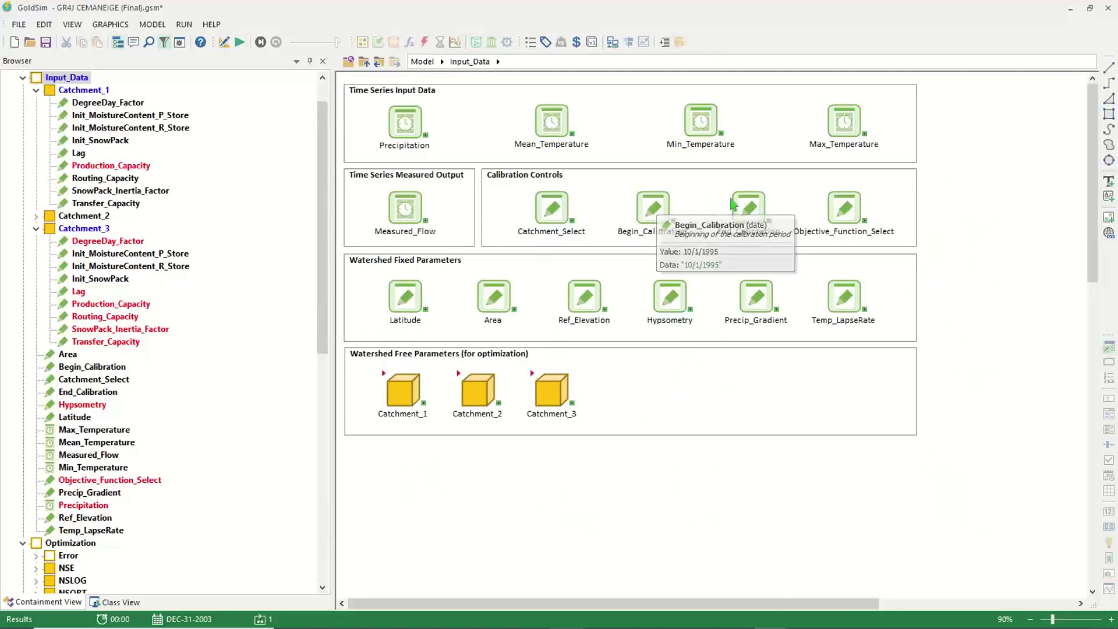
{"action": "left_click", "coordinate": [184, 24]}
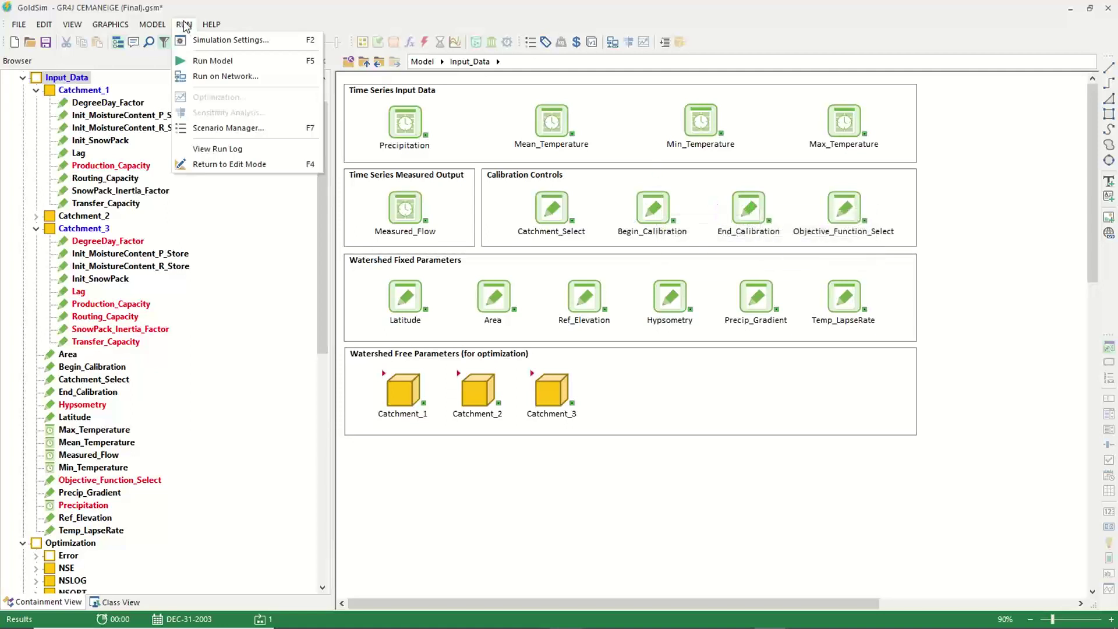
{"action": "left_click", "coordinate": [183, 26]}
{"action": "left_click", "coordinate": [180, 26]}
{"action": "left_click", "coordinate": [200, 41]}
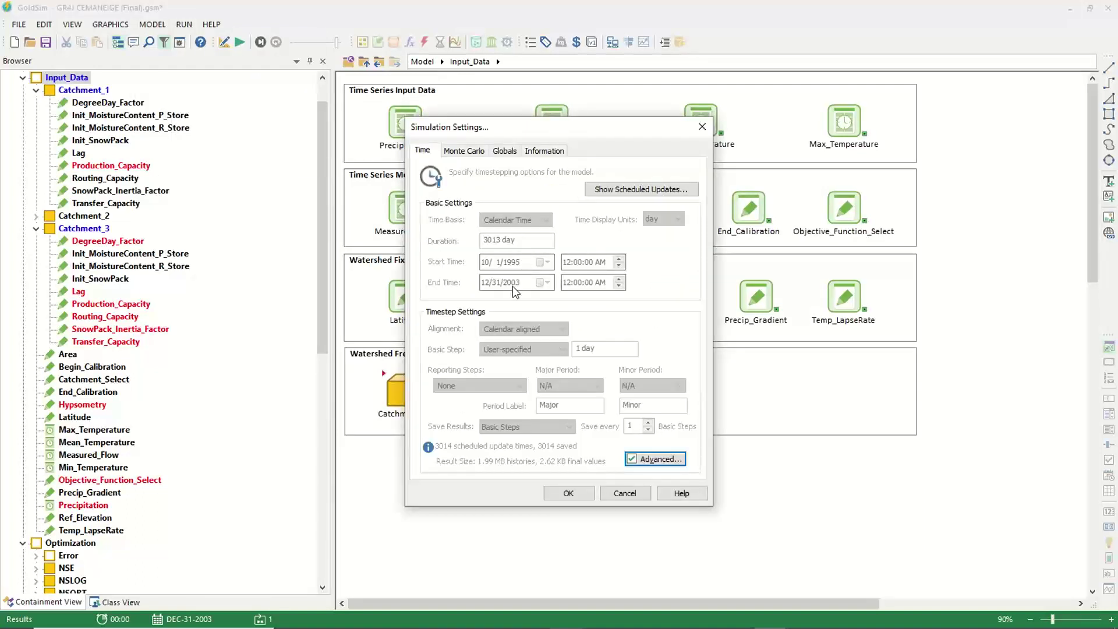
{"action": "left_click", "coordinate": [568, 493]}
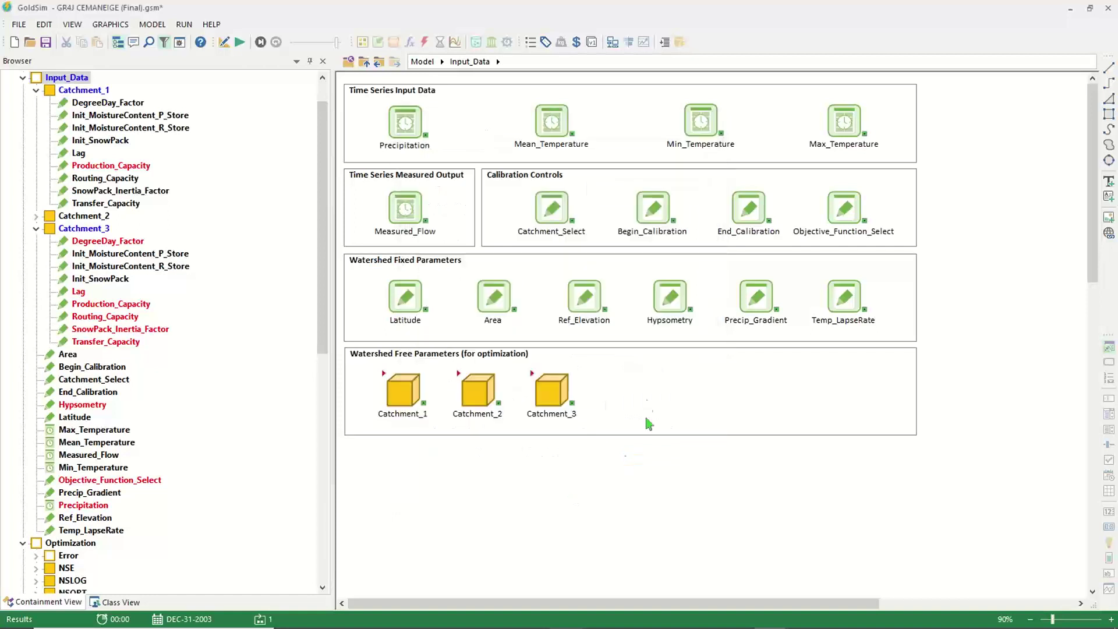
{"action": "mouse_move", "coordinate": [653, 215]}
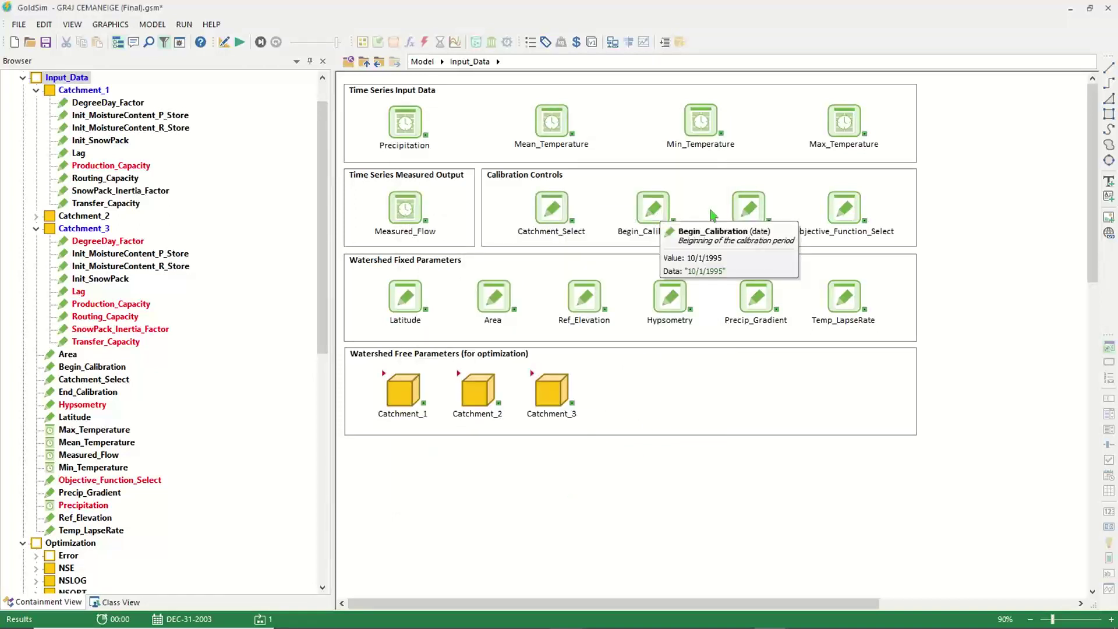
{"action": "mouse_move", "coordinate": [739, 210]}
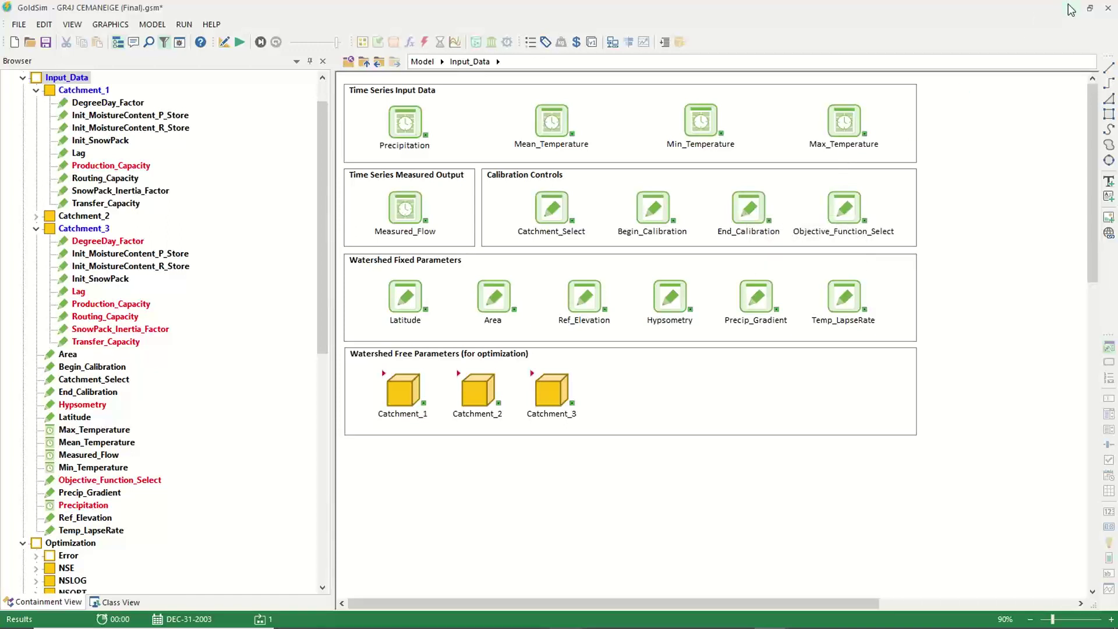
{"action": "left_click", "coordinate": [366, 64]}
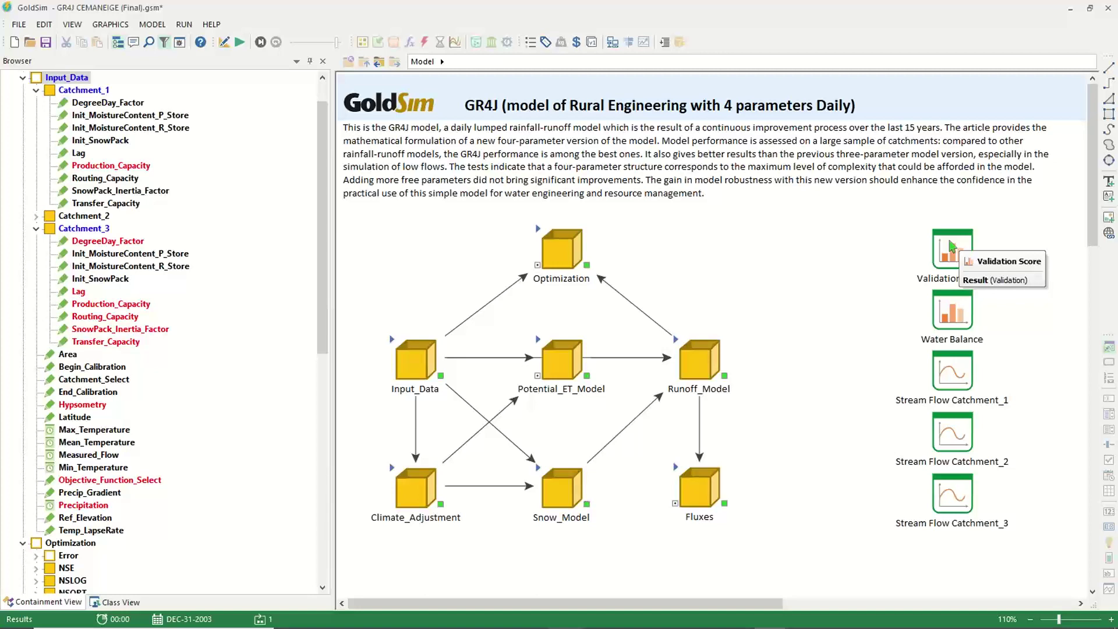
Step: Review the Validation Score chart and the Stream Flow Catchment_1 chart at full size, closing each one
{"action": "double_click", "coordinate": [950, 242]}
{"action": "left_click", "coordinate": [897, 47]}
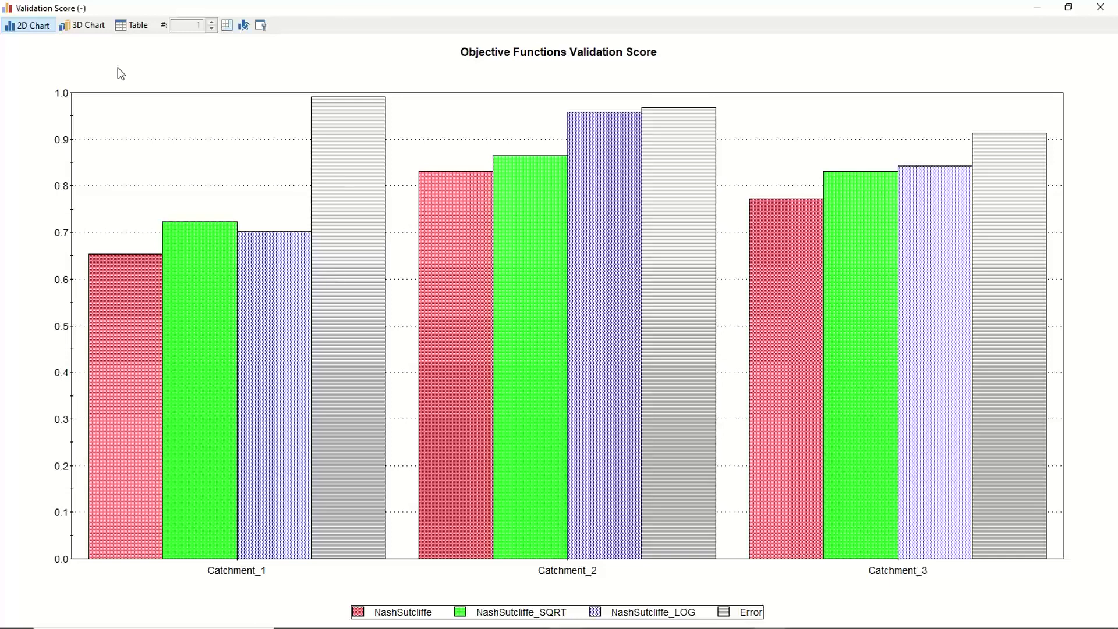
{"action": "left_click", "coordinate": [1095, 7]}
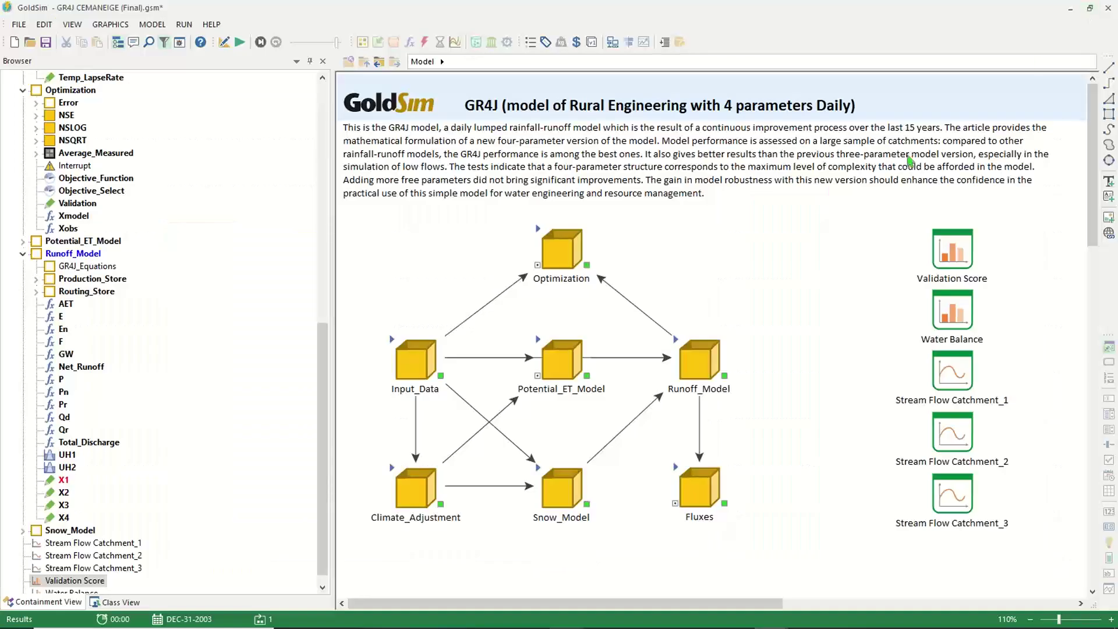
{"action": "double_click", "coordinate": [957, 377]}
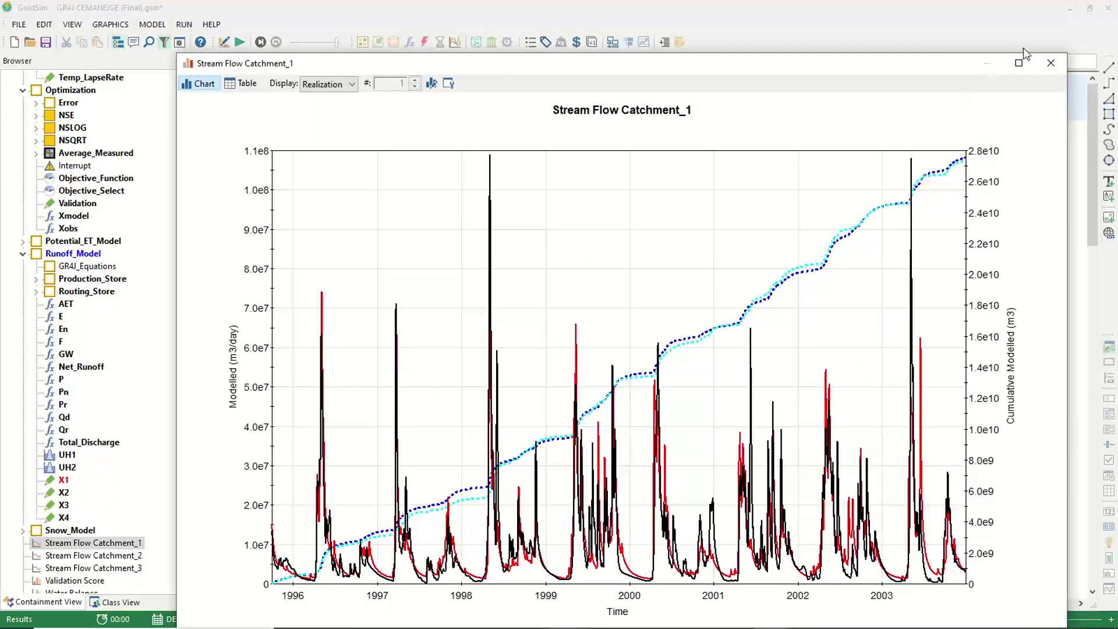
{"action": "left_click", "coordinate": [1019, 63]}
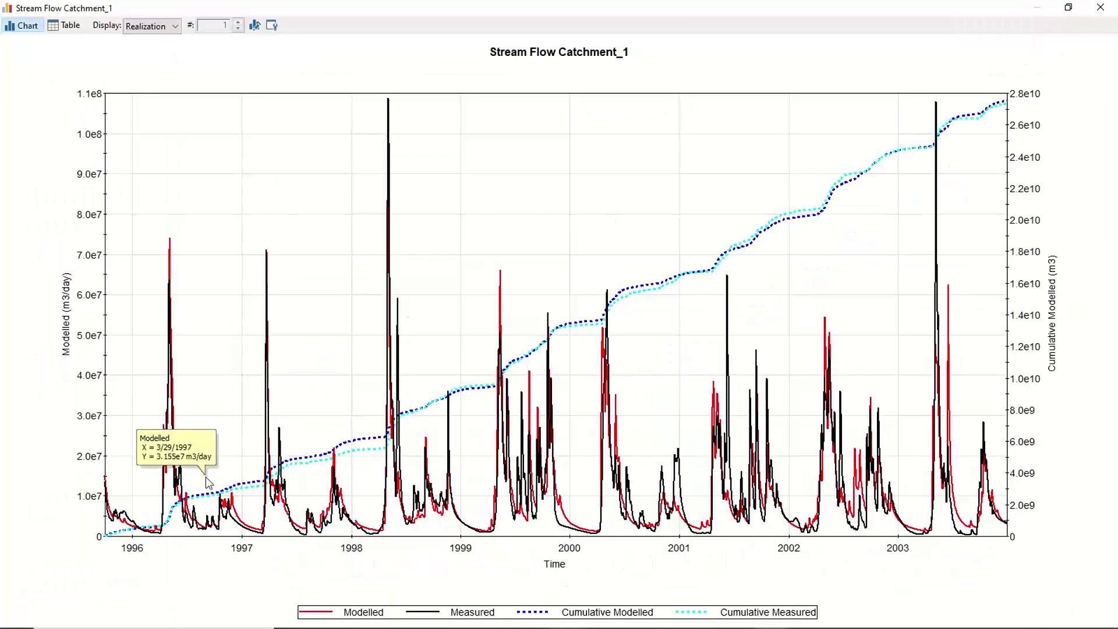
{"action": "left_click", "coordinate": [1102, 7]}
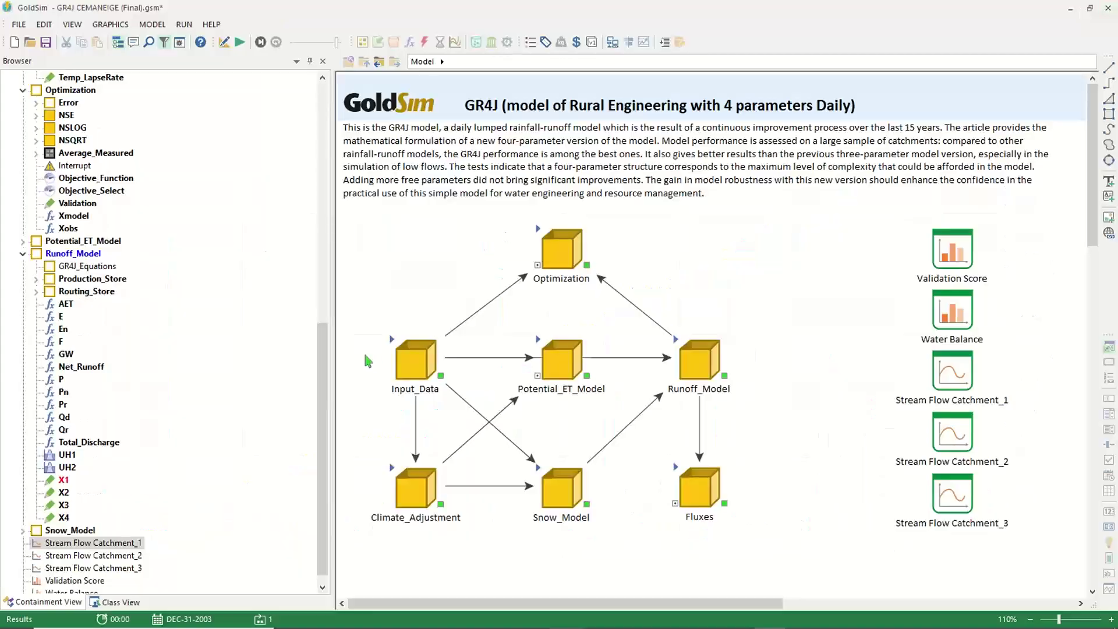
Step: Glance at Input_Data again, and examine the modelled and measured peaks and cumulative flows in the full-size Stream Flow Catchment_1 chart
{"action": "double_click", "coordinate": [396, 343]}
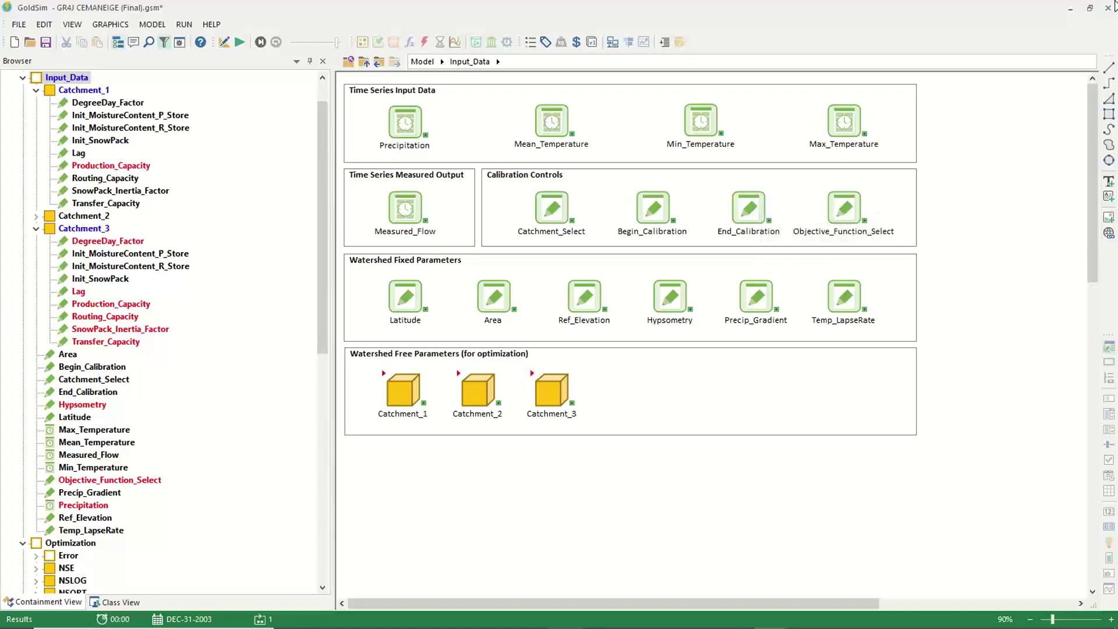
{"action": "left_click", "coordinate": [364, 61]}
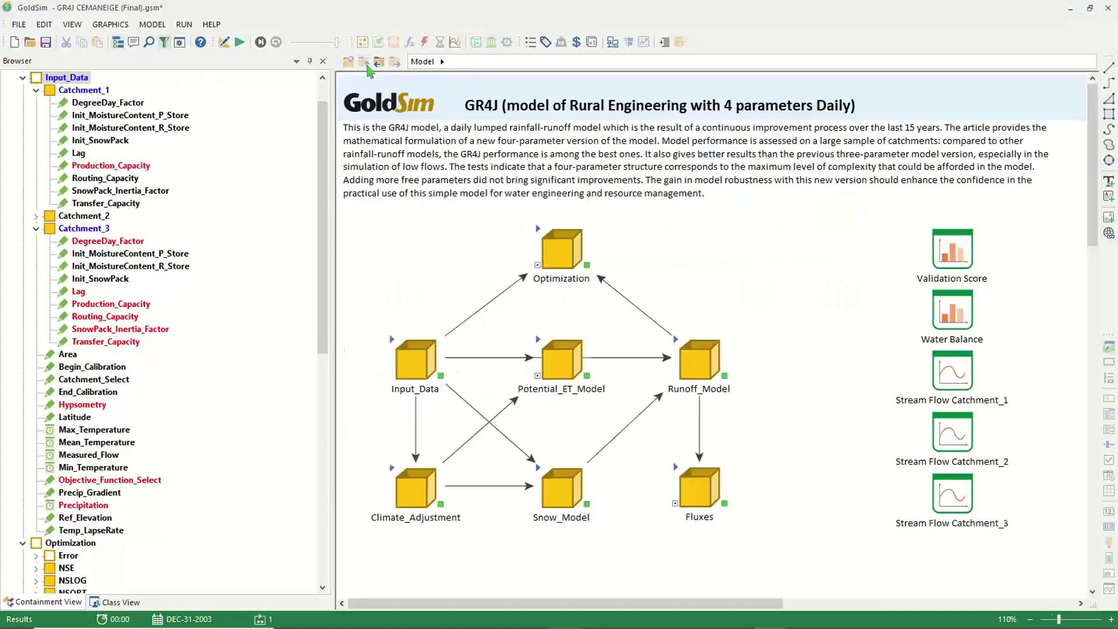
{"action": "left_click", "coordinate": [949, 363]}
{"action": "double_click", "coordinate": [948, 359]}
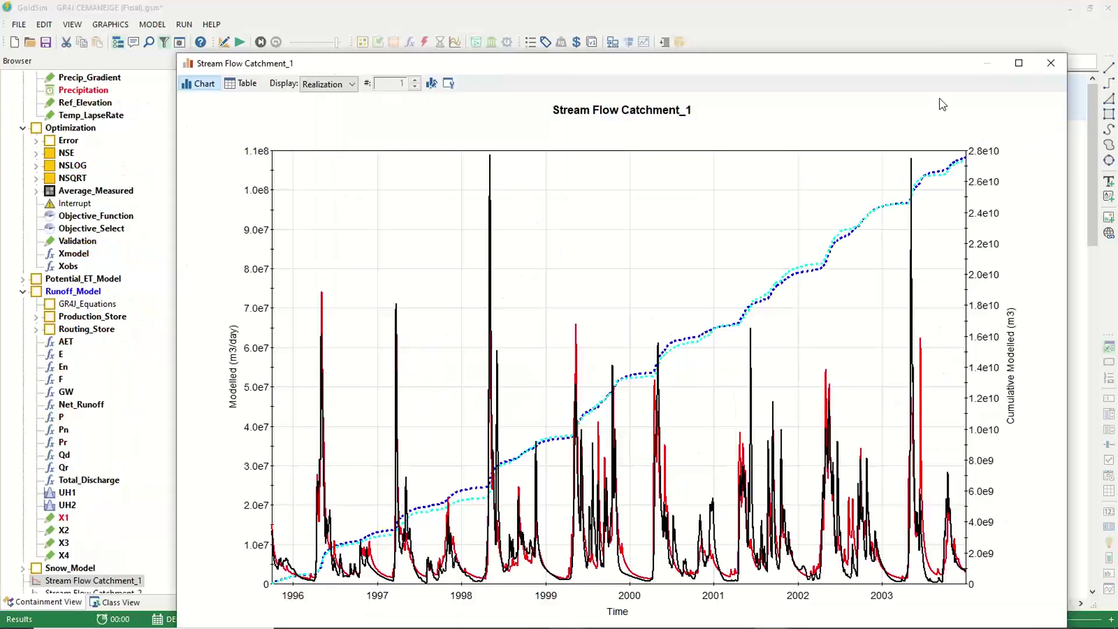
{"action": "left_click", "coordinate": [1019, 62]}
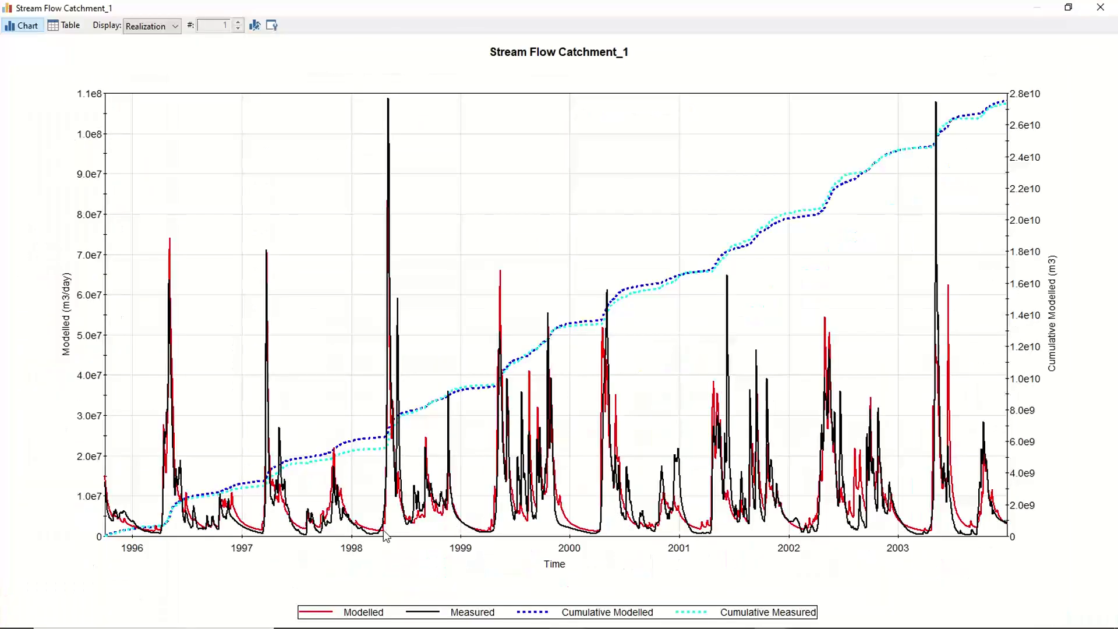
{"action": "mouse_move", "coordinate": [445, 520]}
{"action": "mouse_move", "coordinate": [962, 223]}
{"action": "left_click", "coordinate": [1100, 7]}
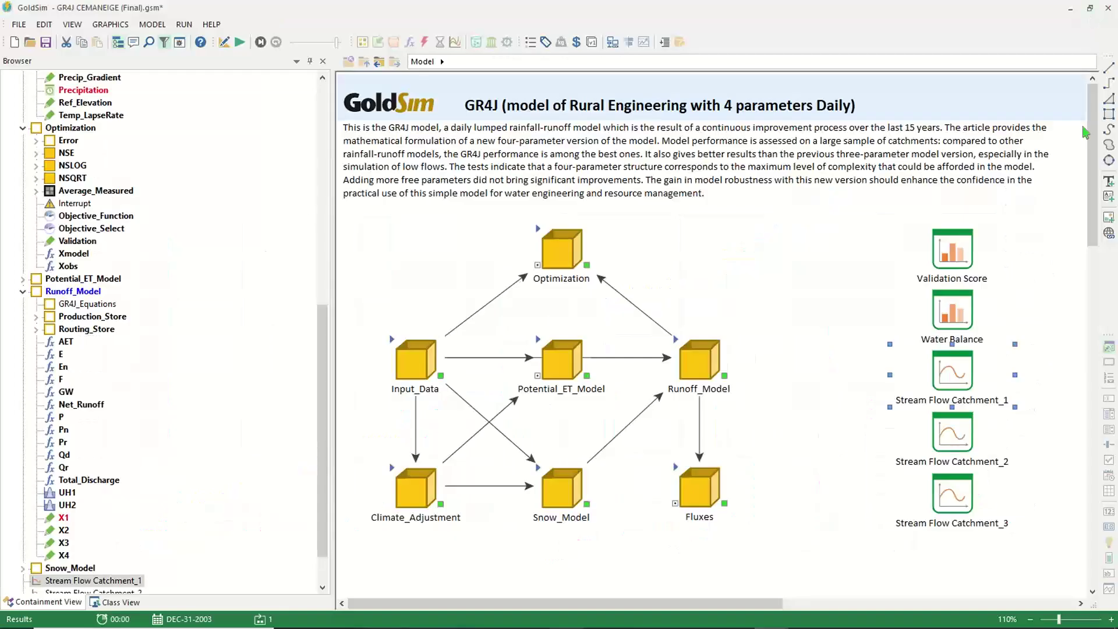
Step: Examine the modelled and measured flows in the Stream Flow Catchment_3 chart and close it
{"action": "left_click", "coordinate": [954, 504]}
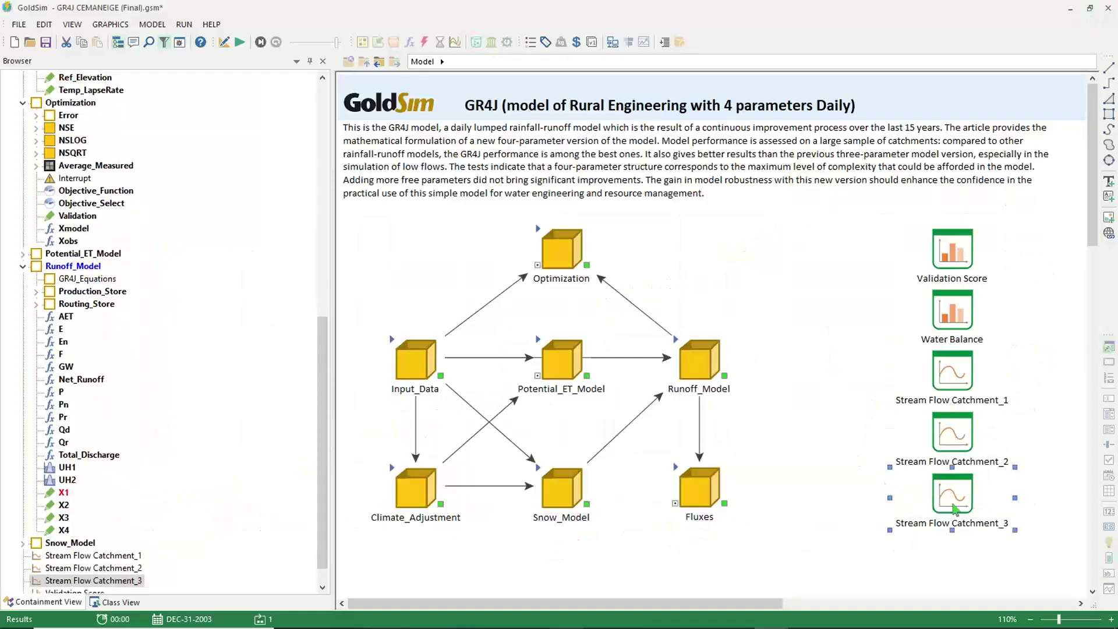
{"action": "double_click", "coordinate": [956, 507]}
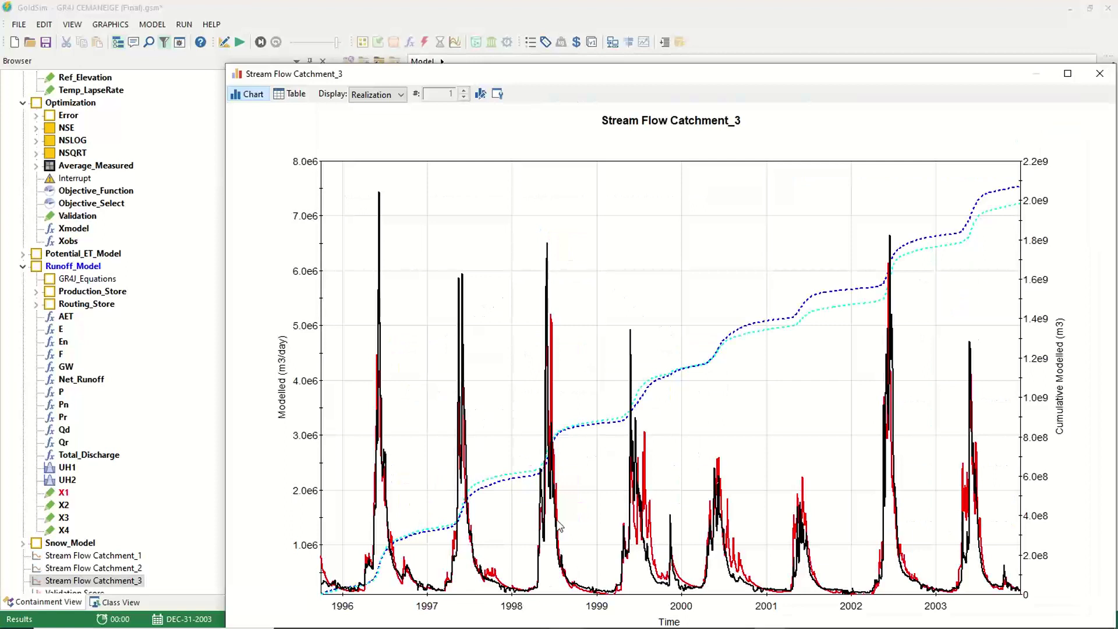
{"action": "mouse_move", "coordinate": [558, 524]}
{"action": "left_click_drag", "start_coordinate": [967, 77], "coordinate": [900, 45]}
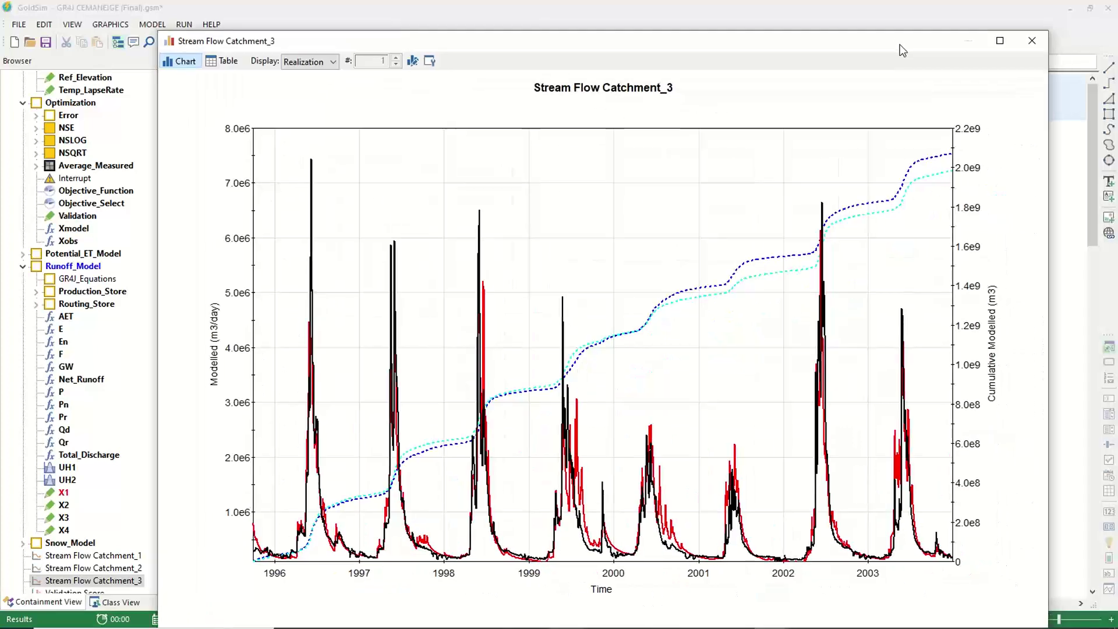
{"action": "left_click", "coordinate": [1033, 42]}
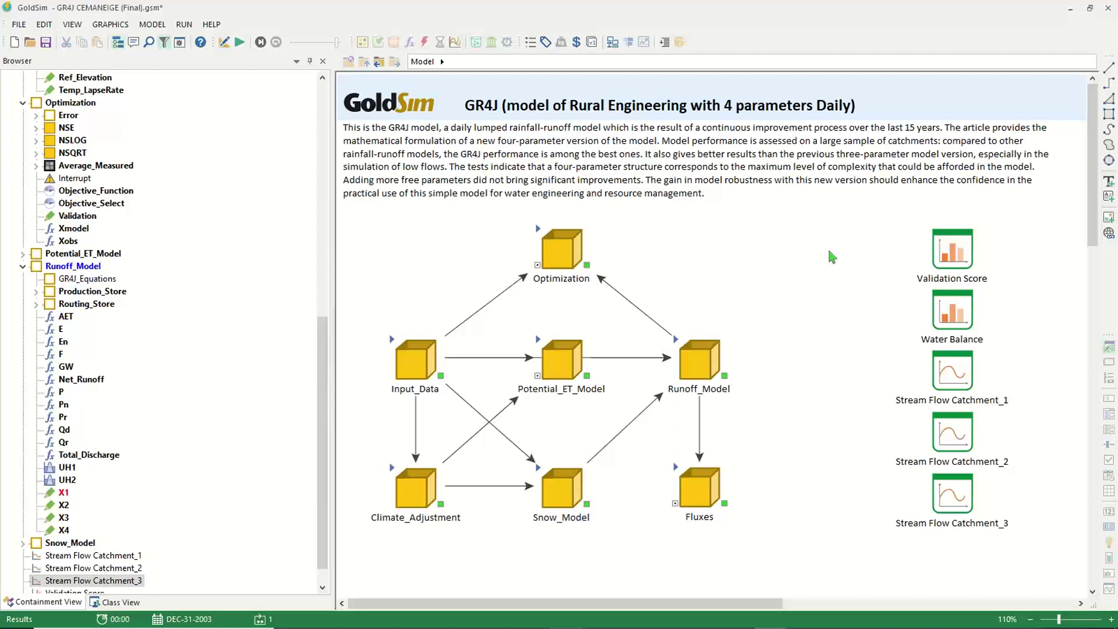
Step: Inspect the bounds in the description and the data definition of the Lag parameter of Catchment_2 within Input_Data
{"action": "mouse_move", "coordinate": [1079, 622]}
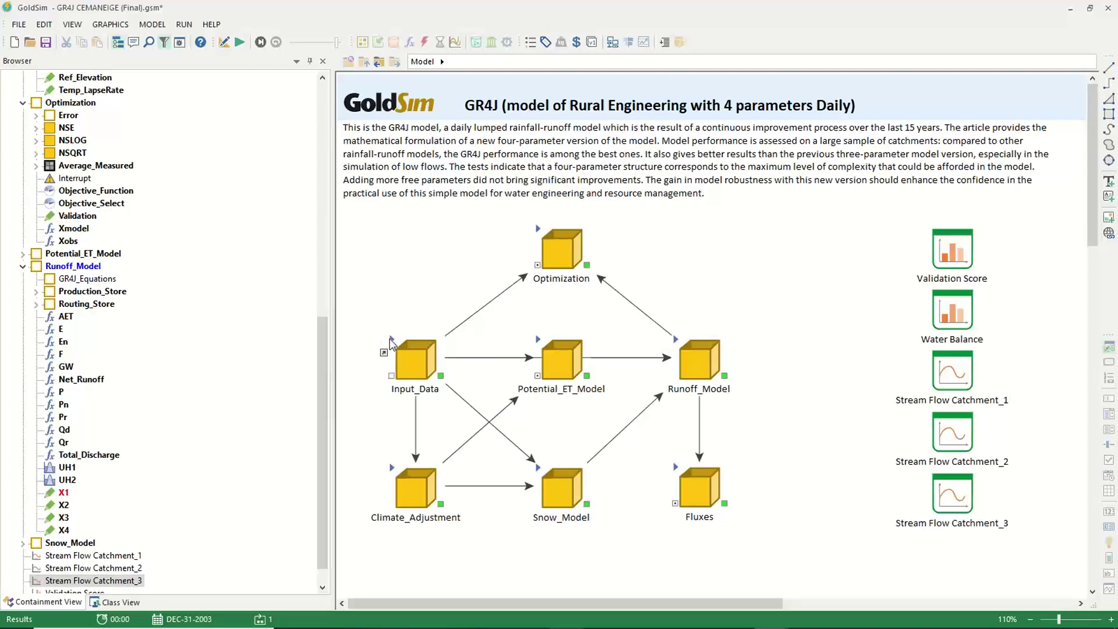
{"action": "left_click", "coordinate": [391, 344]}
{"action": "double_click", "coordinate": [391, 345]}
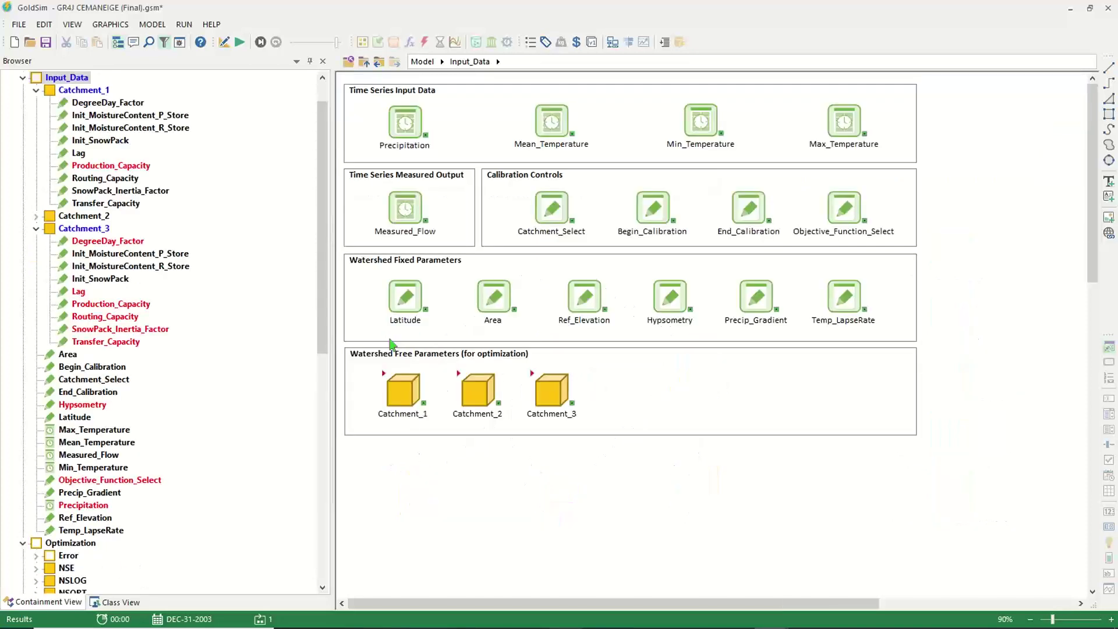
{"action": "double_click", "coordinate": [457, 377]}
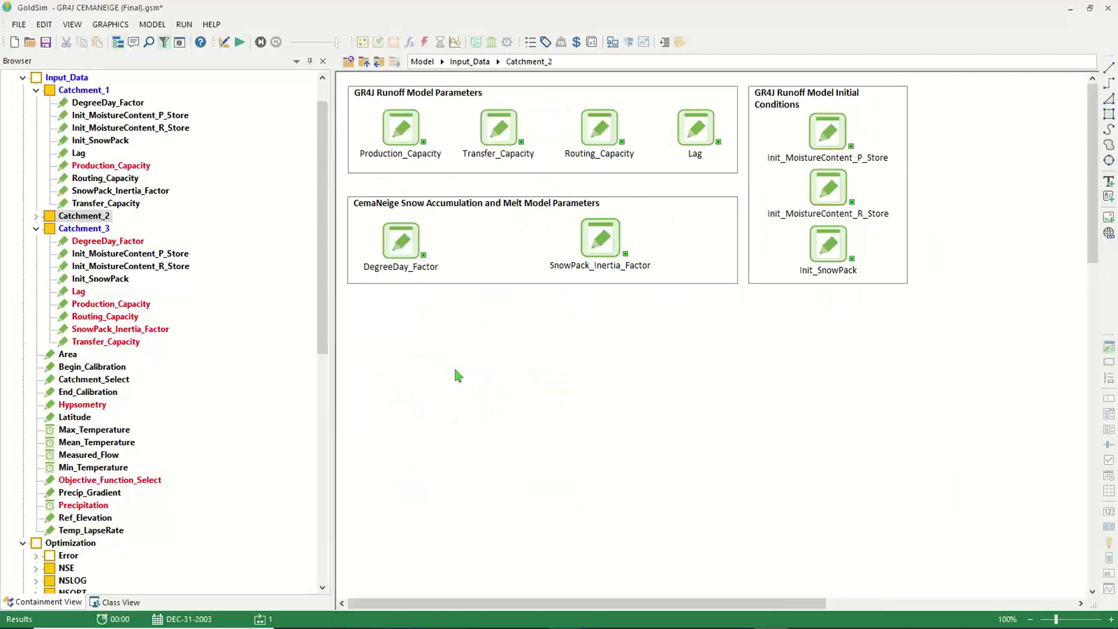
{"action": "double_click", "coordinate": [707, 131]}
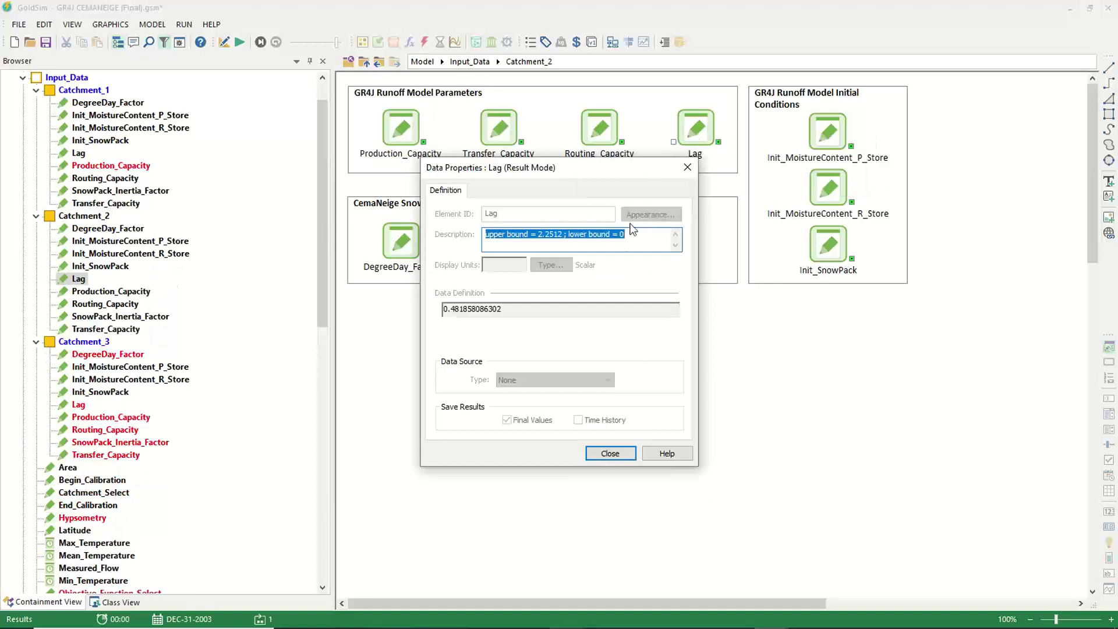
{"action": "left_click", "coordinate": [641, 239]}
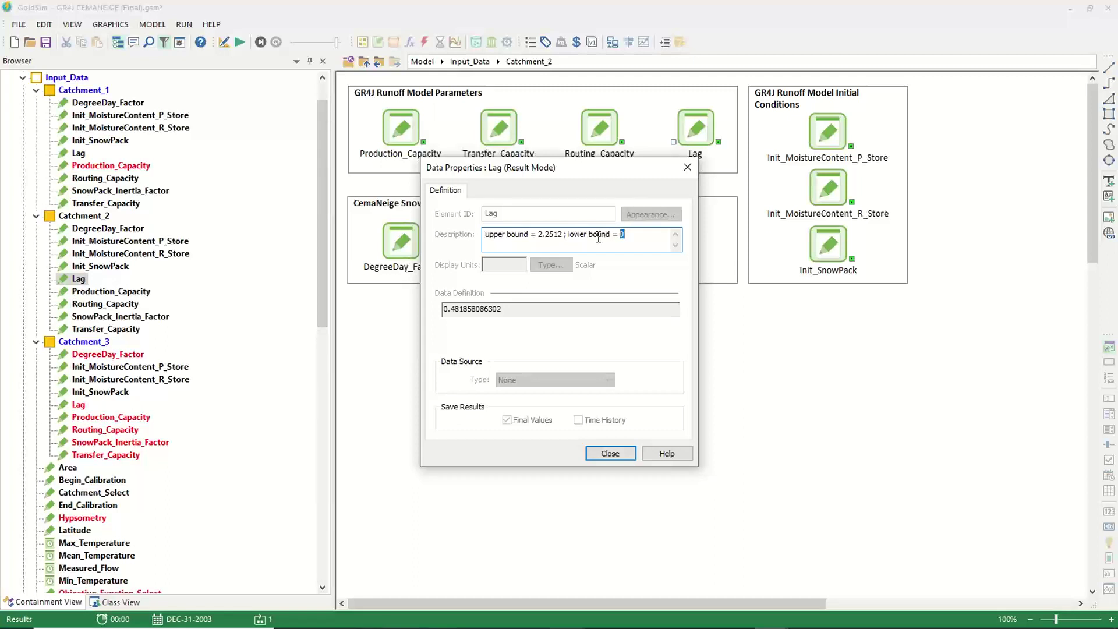
{"action": "double_click", "coordinate": [625, 236]}
{"action": "left_click", "coordinate": [622, 234]}
{"action": "left_click", "coordinate": [623, 233]}
{"action": "left_click_drag", "start_coordinate": [539, 235], "coordinate": [563, 237]}
{"action": "mouse_move", "coordinate": [508, 307]}
{"action": "left_click", "coordinate": [612, 454]}
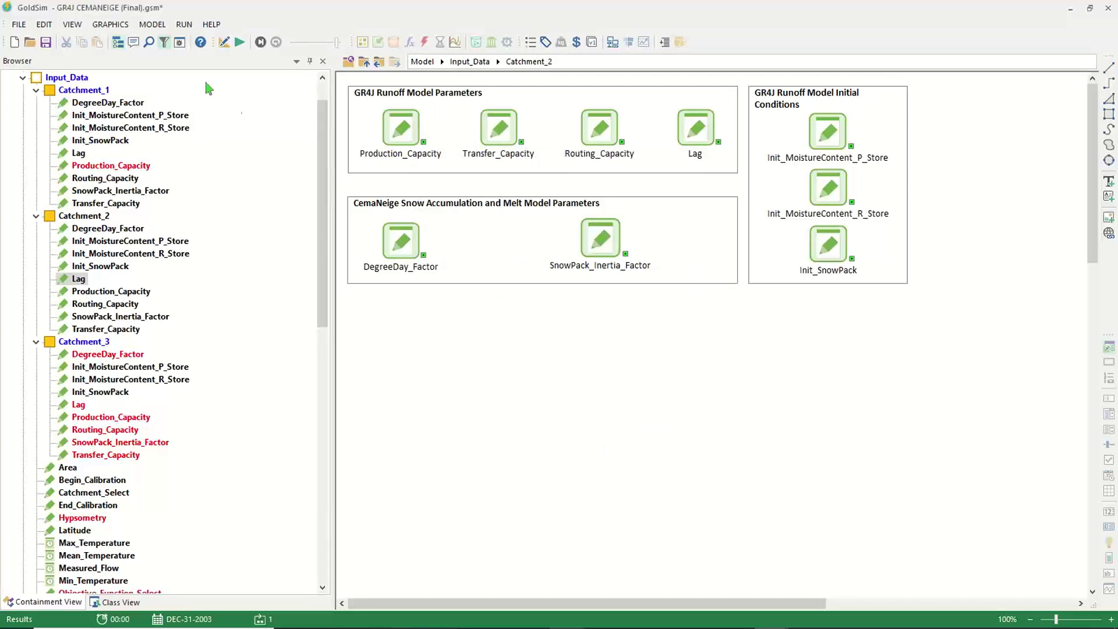
Step: Exit Result Mode by deleting all model results and returning to Edit Mode
{"action": "left_click", "coordinate": [185, 25]}
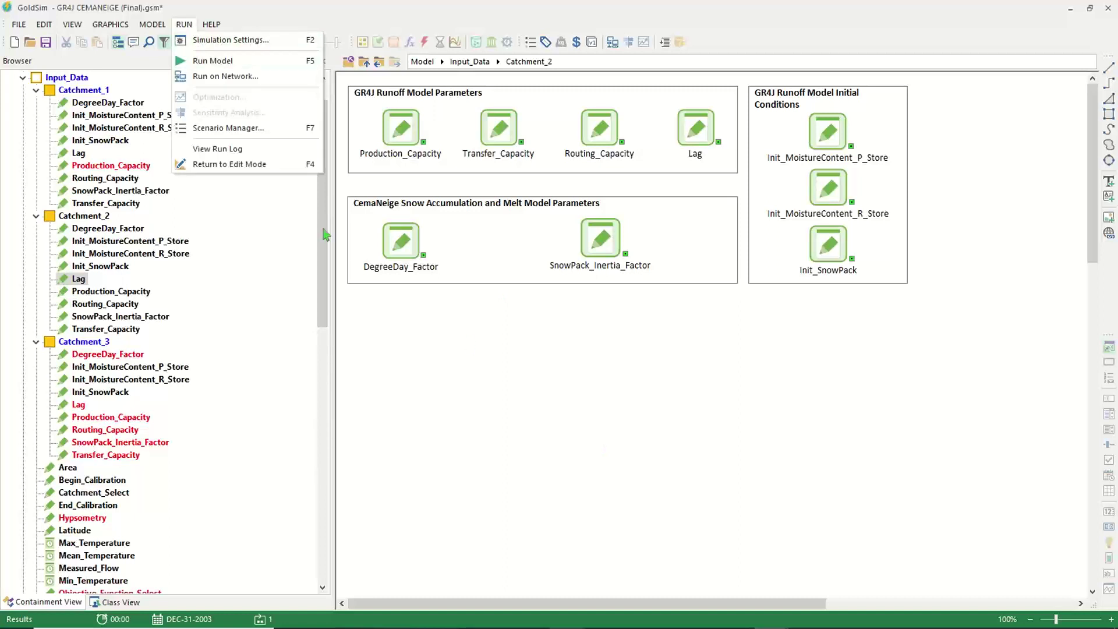
{"action": "left_click", "coordinate": [266, 145]}
{"action": "left_click", "coordinate": [224, 44]}
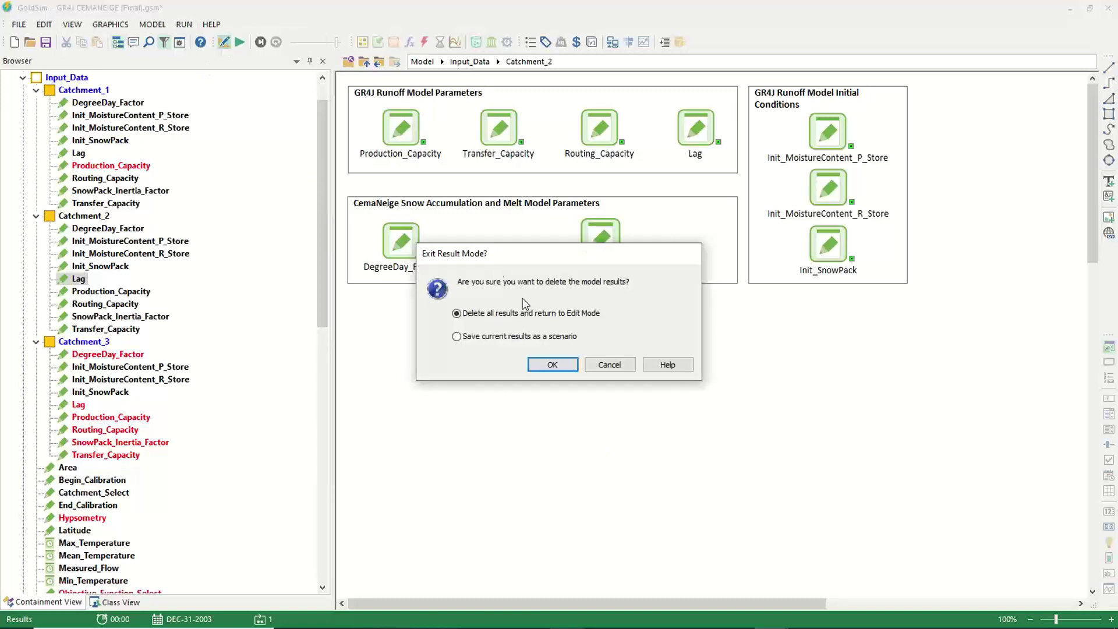
{"action": "left_click", "coordinate": [553, 367]}
Step: Inspect the bounds and initial value of the Lag optimization variable for Catchment_3, and close the optimization settings without editing it
{"action": "left_click", "coordinate": [183, 25]}
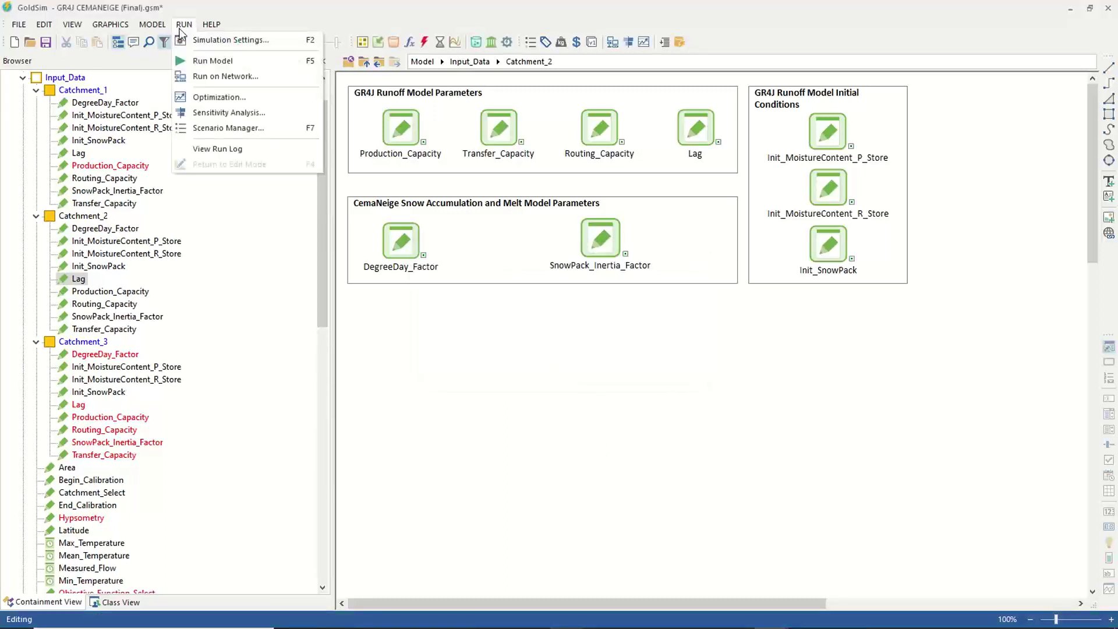
{"action": "left_click", "coordinate": [245, 97]}
{"action": "double_click", "coordinate": [481, 395]}
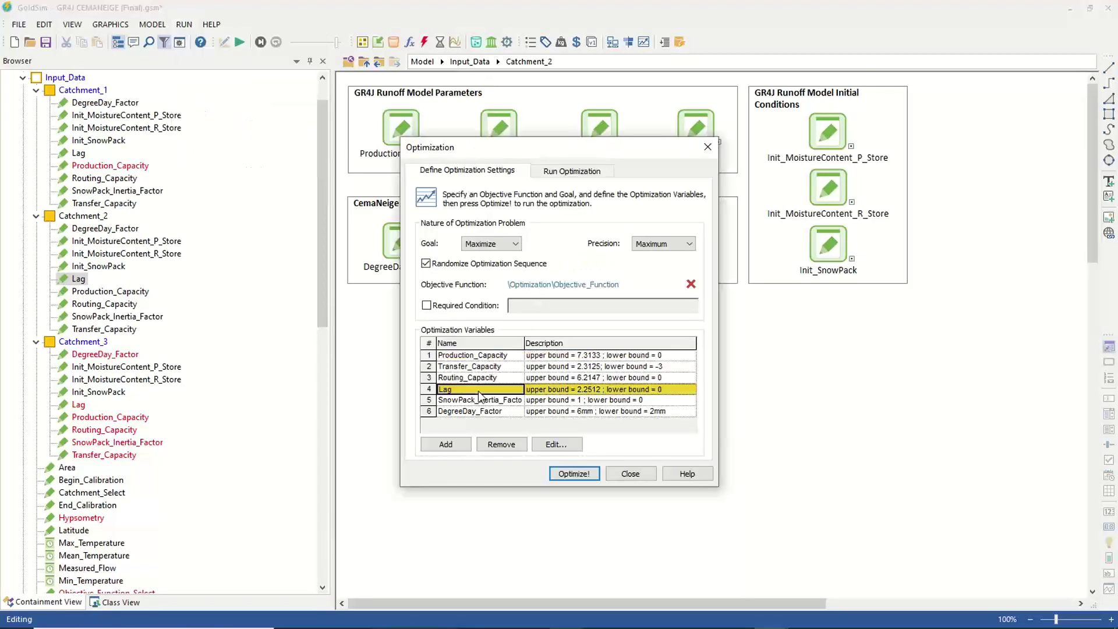
{"action": "double_click", "coordinate": [517, 379]}
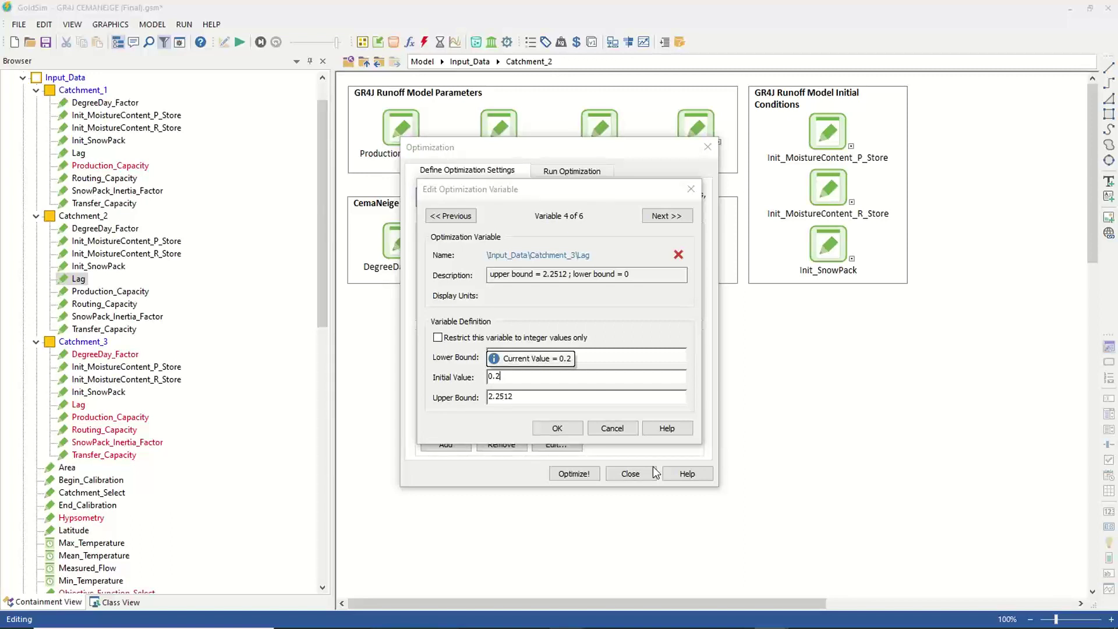
{"action": "left_click", "coordinate": [612, 429]}
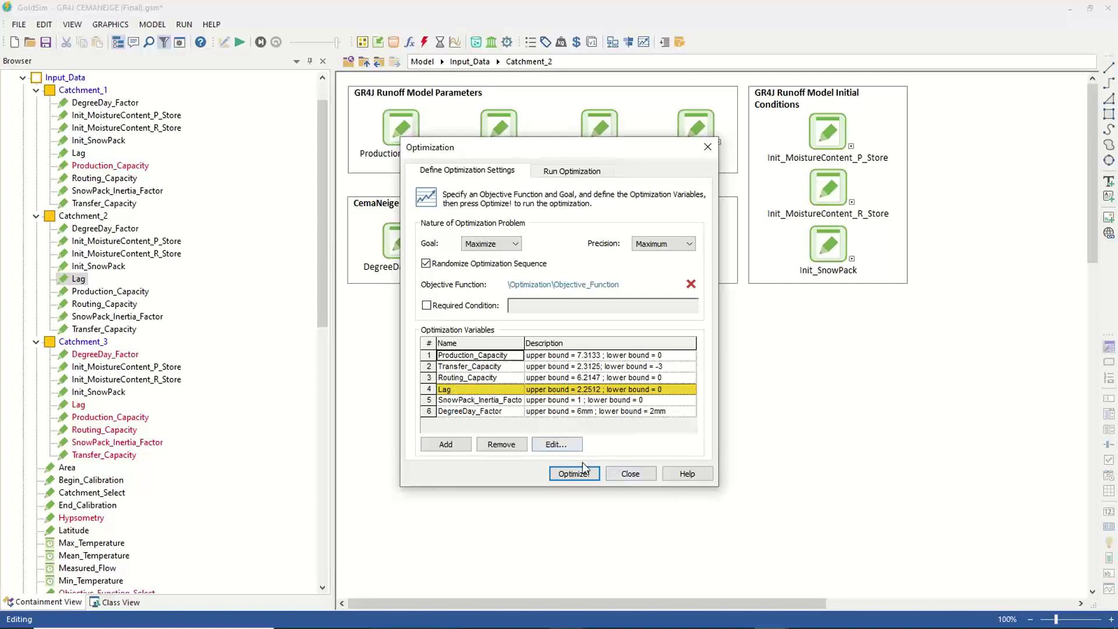
{"action": "left_click", "coordinate": [629, 475]}
{"action": "left_click", "coordinate": [634, 404]}
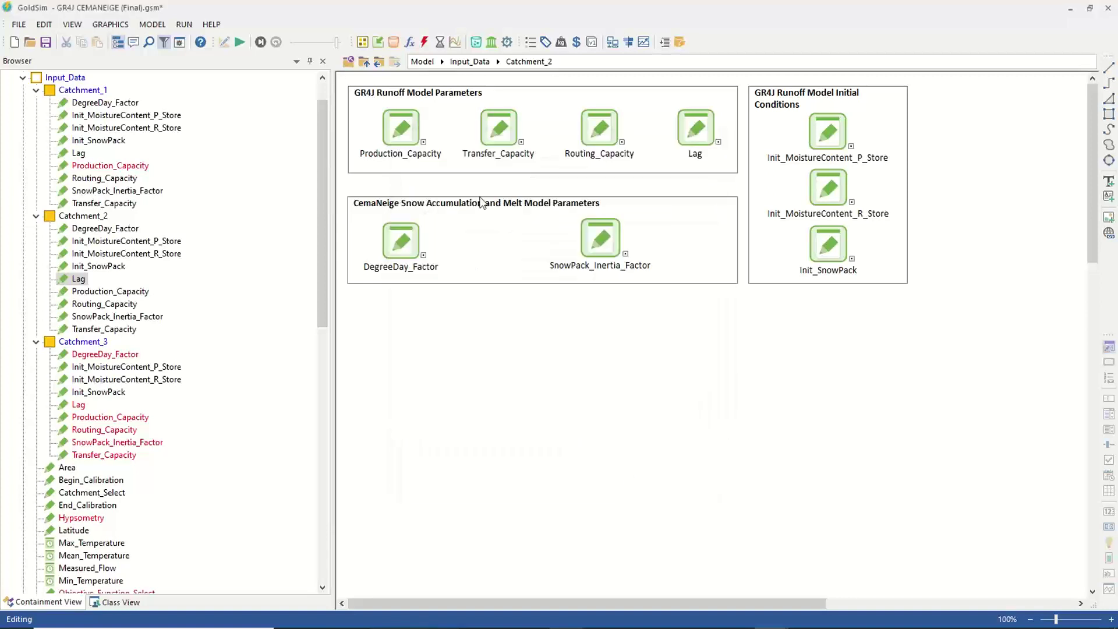
Step: Go from the Catchment_2 container to Runoff_Model at the model's top level and open the vector data definition of the X4 lag element
{"action": "left_click", "coordinate": [365, 65]}
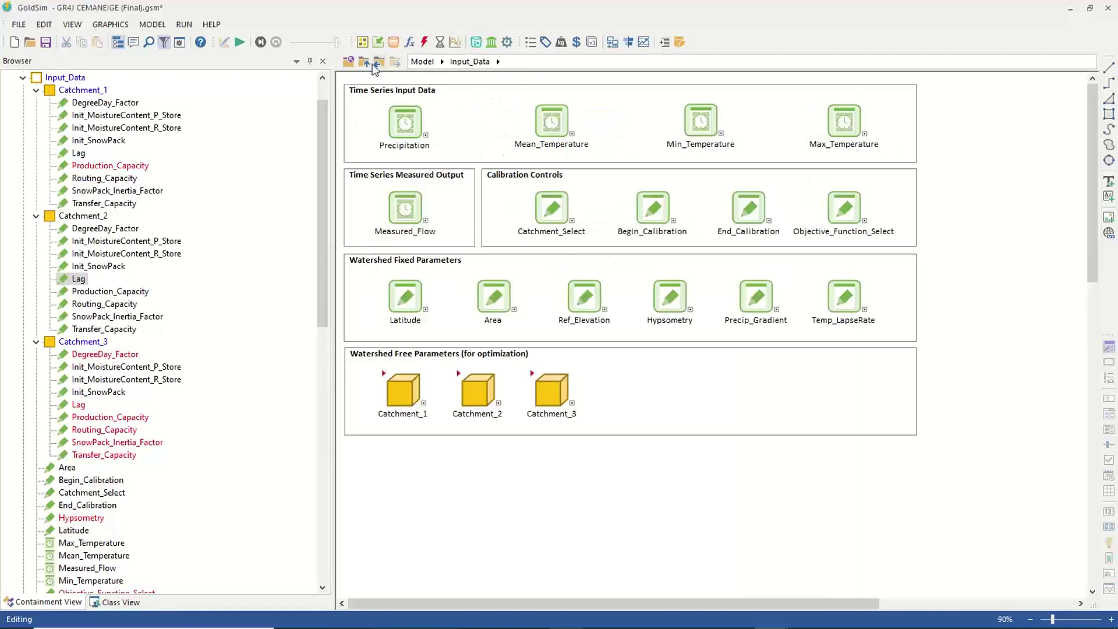
{"action": "left_click", "coordinate": [362, 65]}
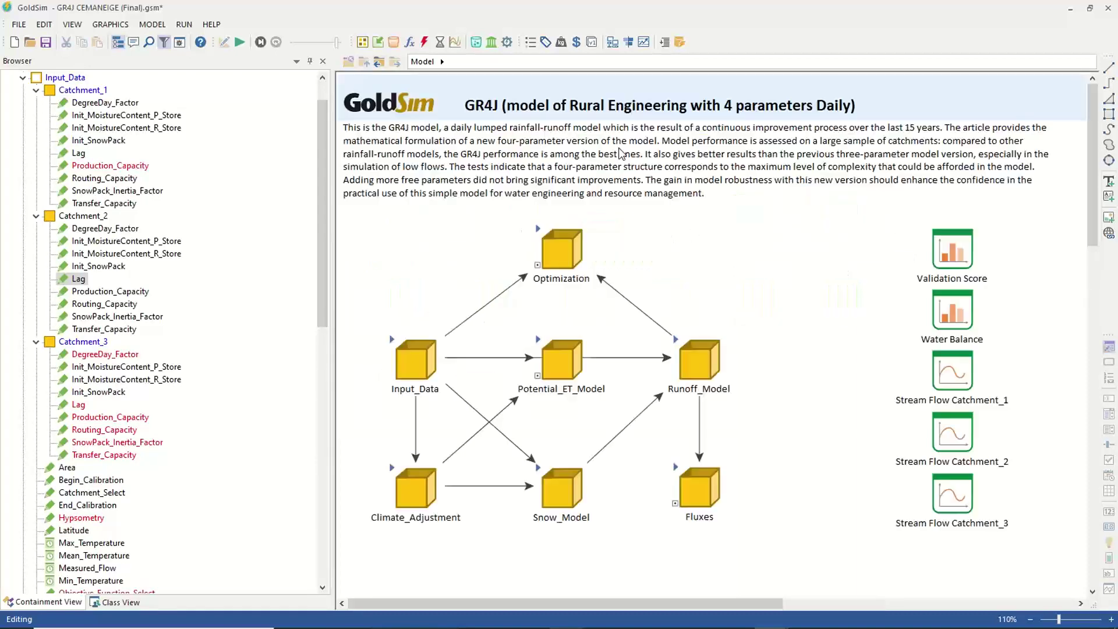
{"action": "double_click", "coordinate": [680, 342]}
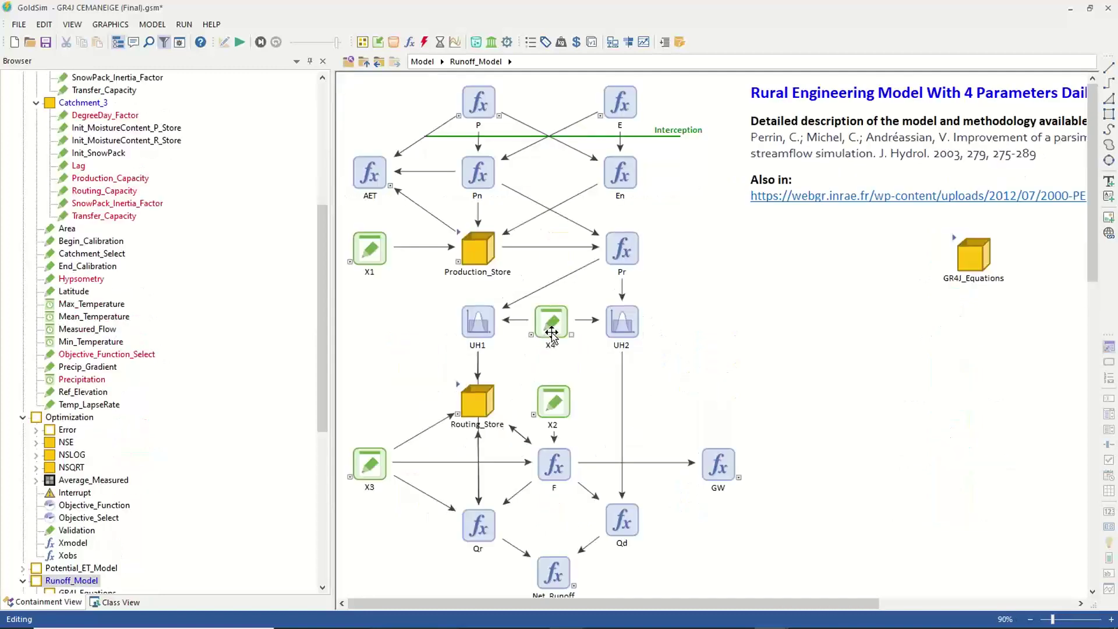
{"action": "double_click", "coordinate": [552, 332]}
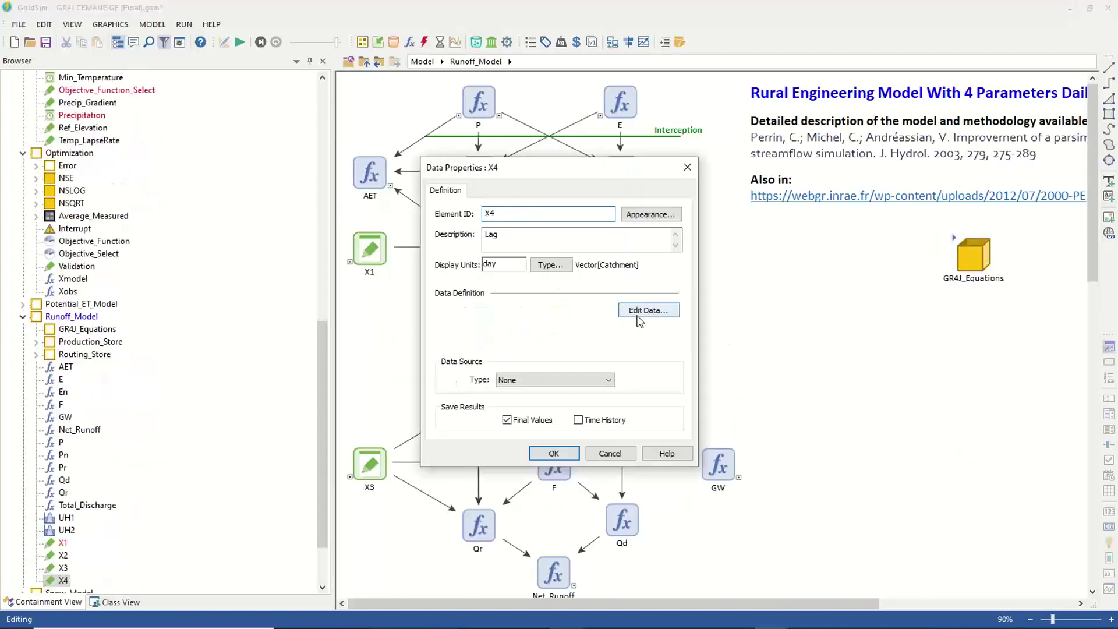
{"action": "left_click", "coordinate": [638, 314]}
{"action": "left_click", "coordinate": [654, 149]}
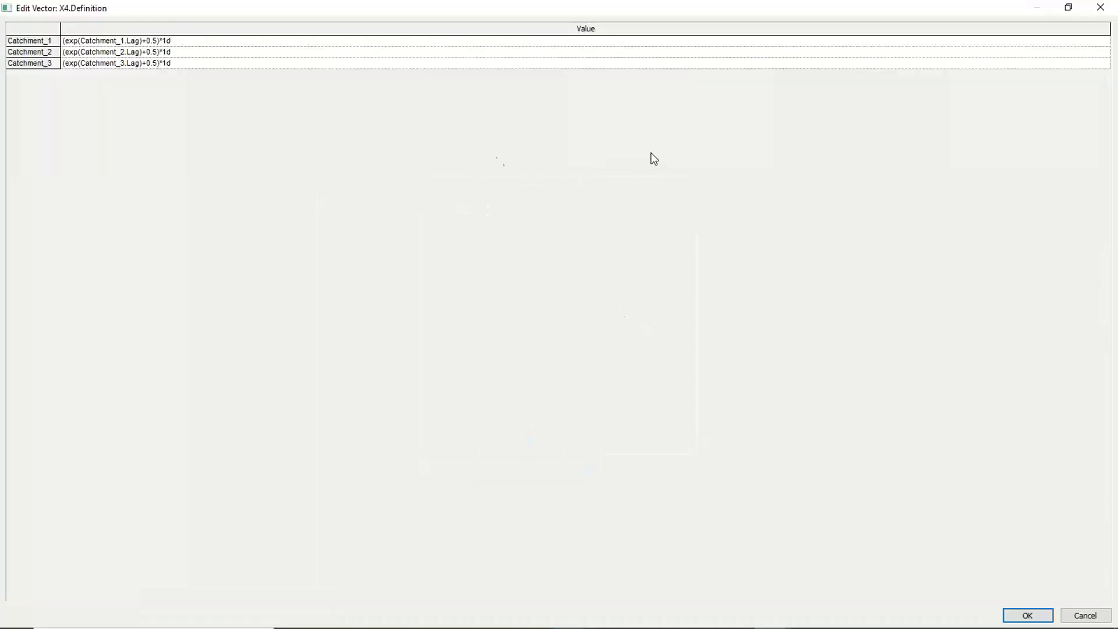
Step: Inspect the Catchment_1 lag expression in the X4 vector, and close the vector and the element properties without editing
{"action": "mouse_move", "coordinate": [102, 45]}
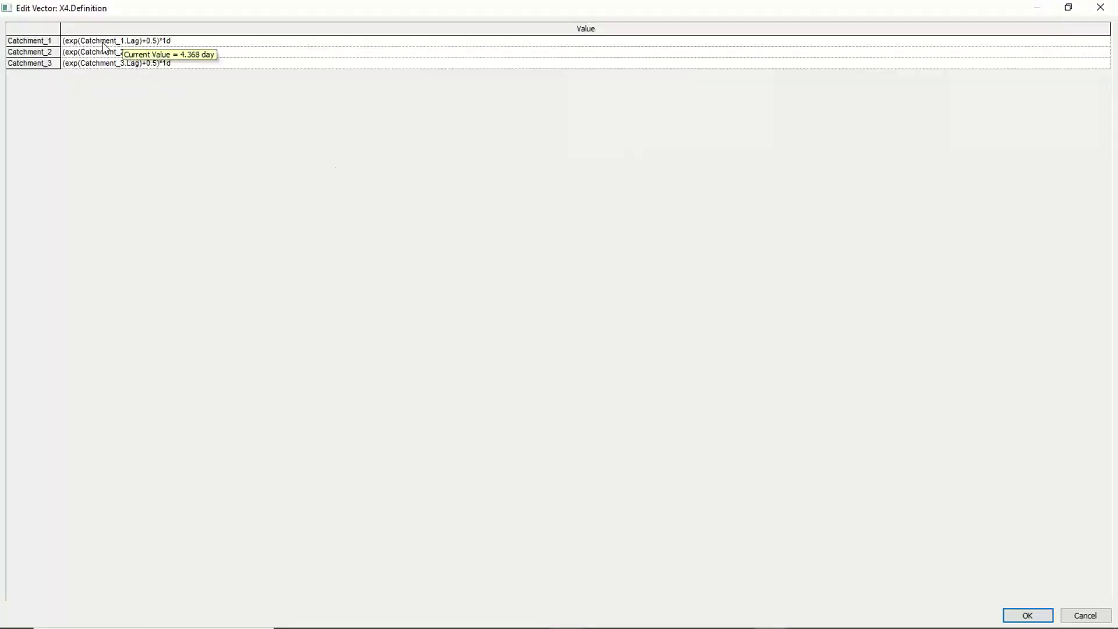
{"action": "left_click", "coordinate": [109, 42]}
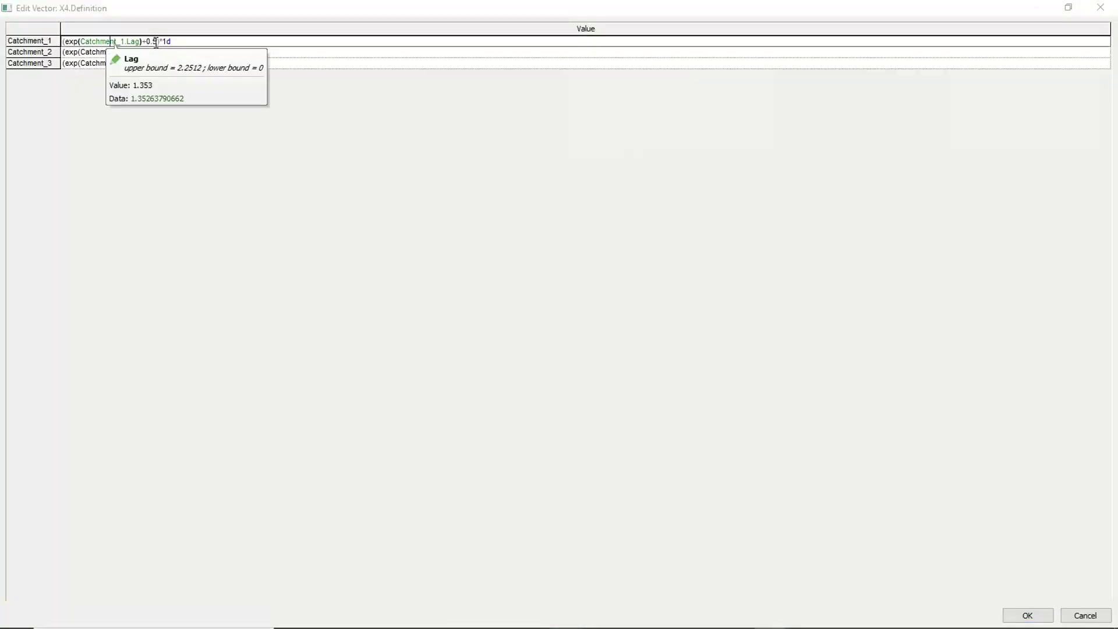
{"action": "left_click_drag", "start_coordinate": [171, 42], "coordinate": [63, 41]}
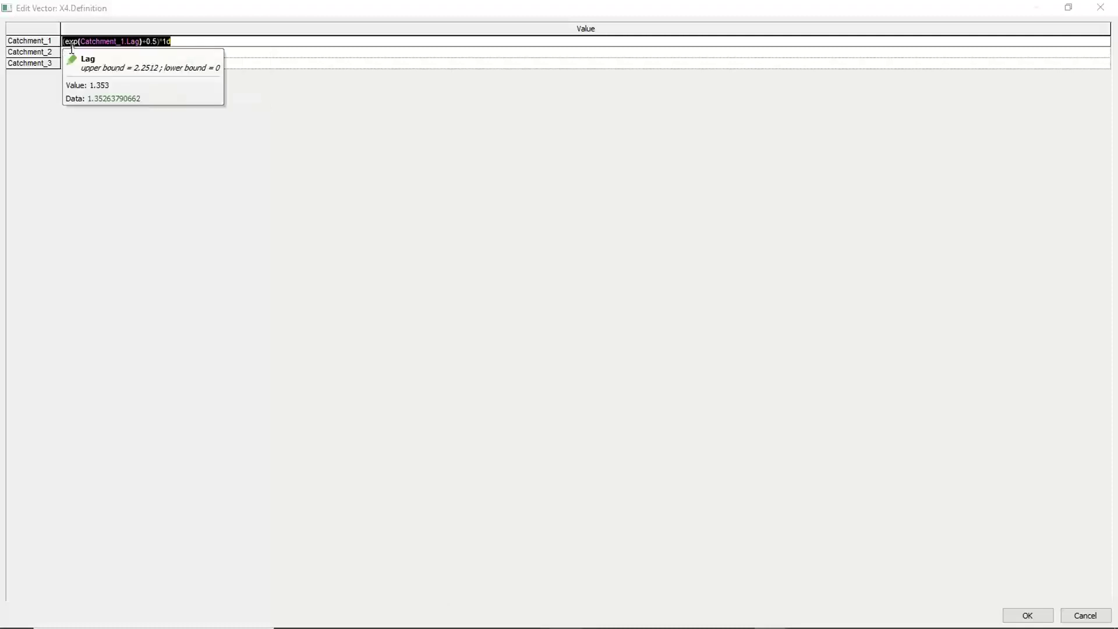
{"action": "left_click", "coordinate": [1100, 8]}
{"action": "left_click", "coordinate": [1099, 9]}
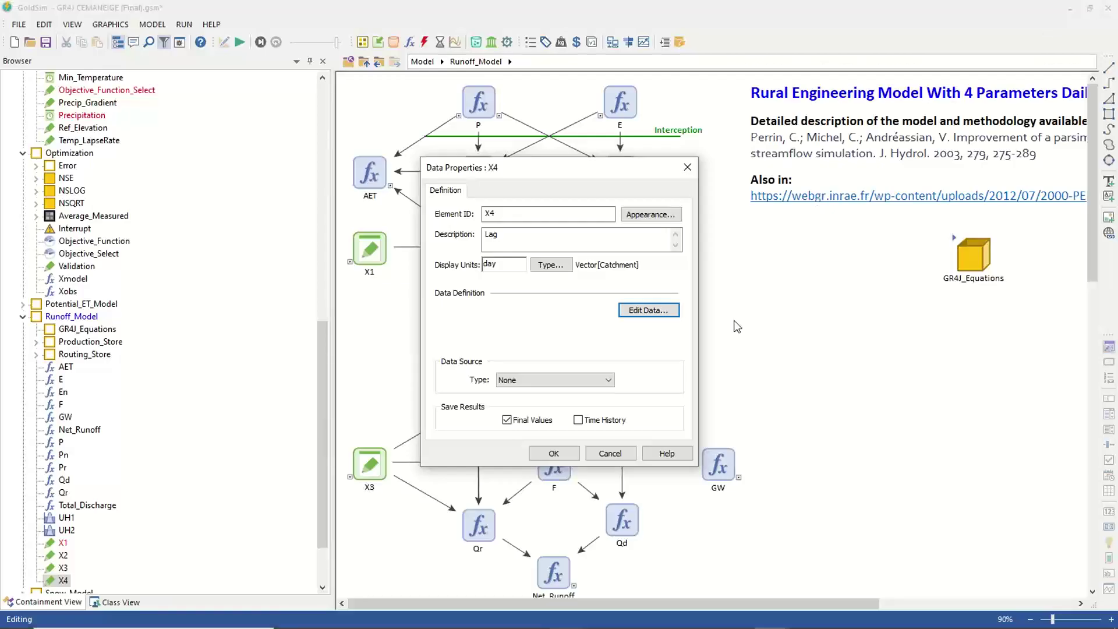
{"action": "left_click", "coordinate": [611, 453]}
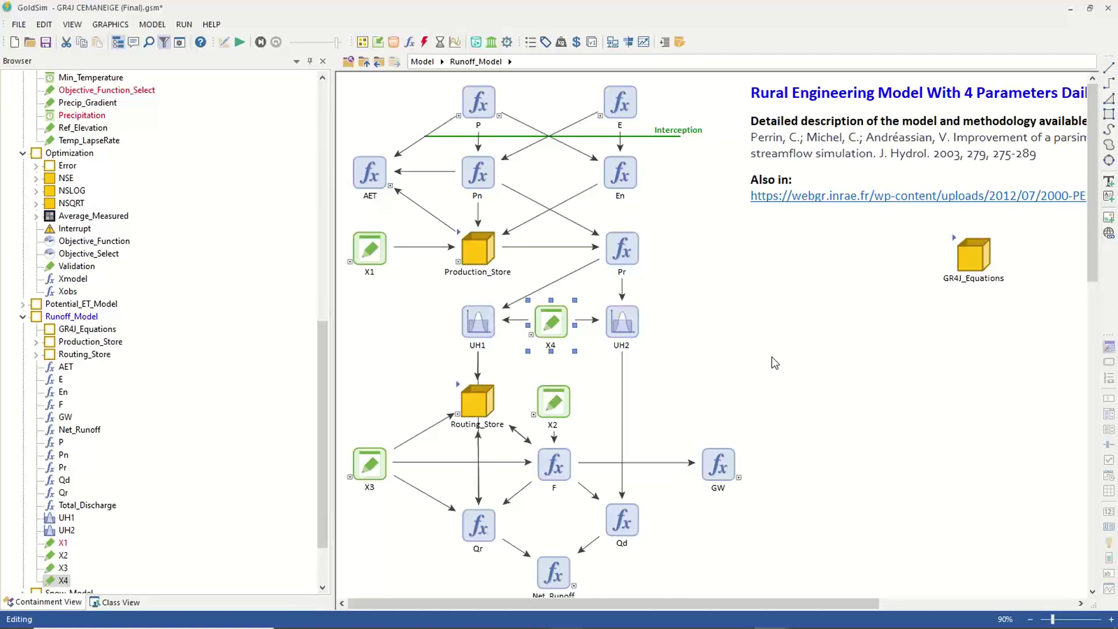
Step: Check the description of the UH2 element and highlight the 2003 J. Hydrol. article citation in the Runoff_Model container
{"action": "mouse_move", "coordinate": [635, 311]}
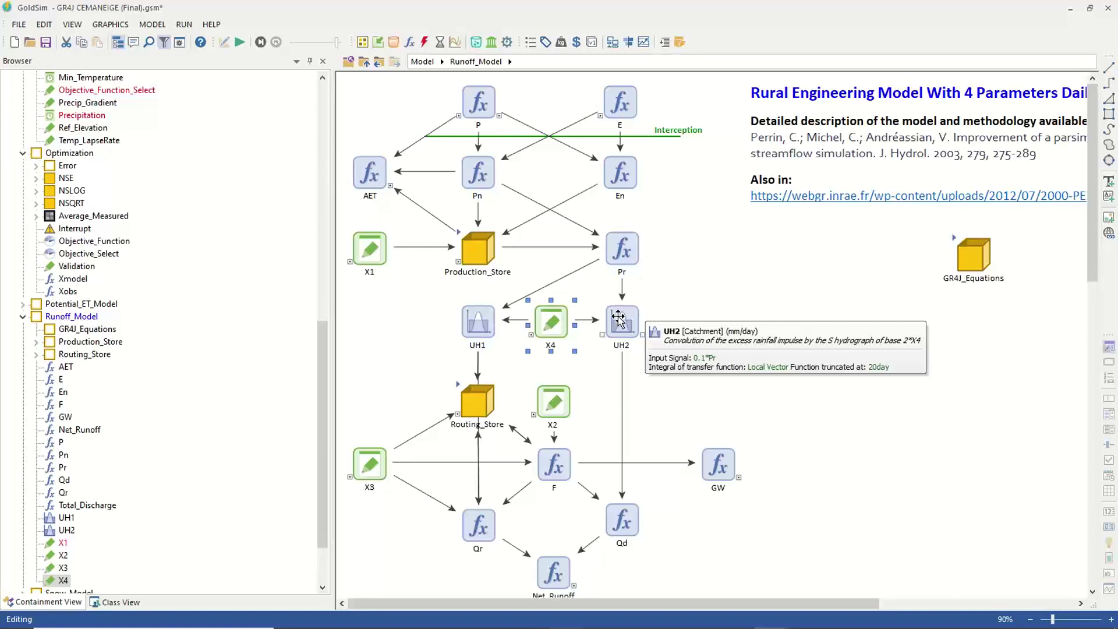
{"action": "mouse_move", "coordinate": [546, 324]}
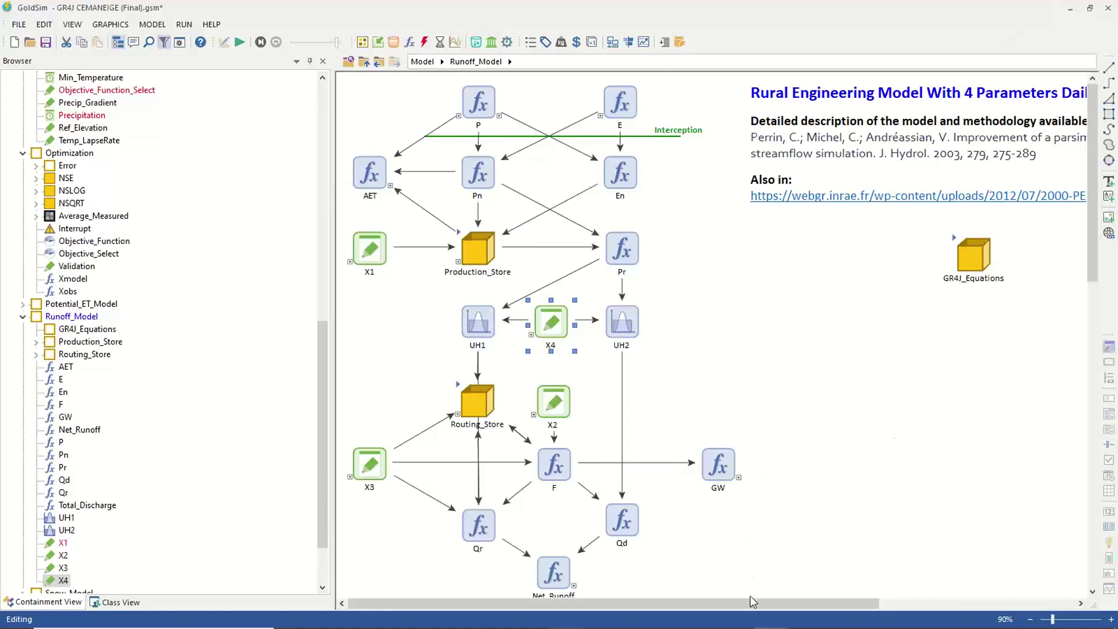
{"action": "left_click_drag", "start_coordinate": [757, 613], "coordinate": [881, 612]}
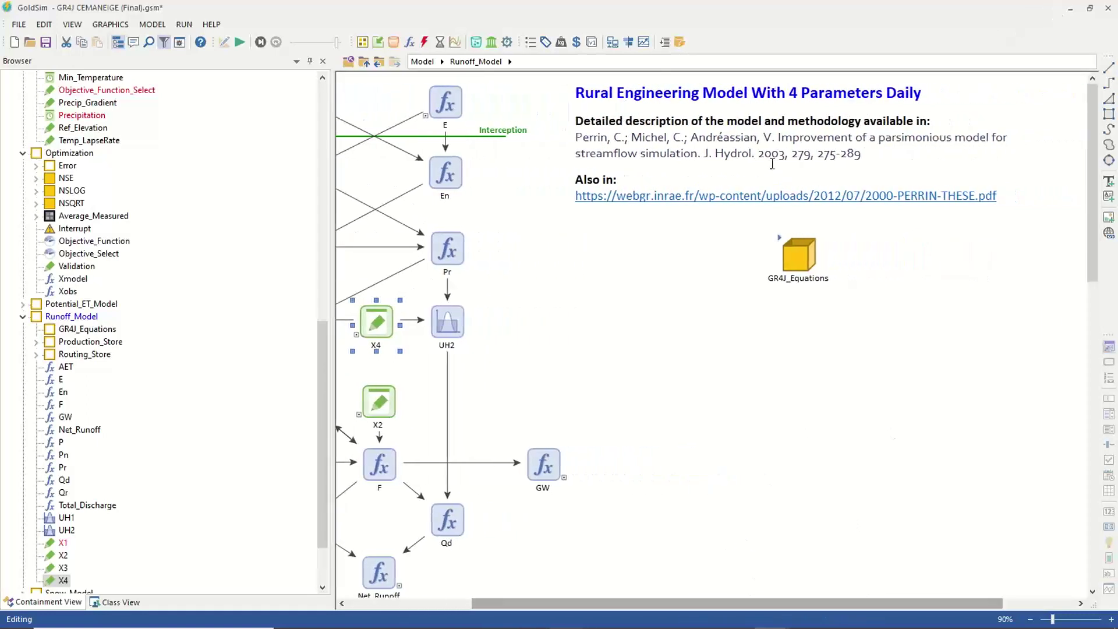
{"action": "left_click_drag", "start_coordinate": [576, 133], "coordinate": [870, 148]}
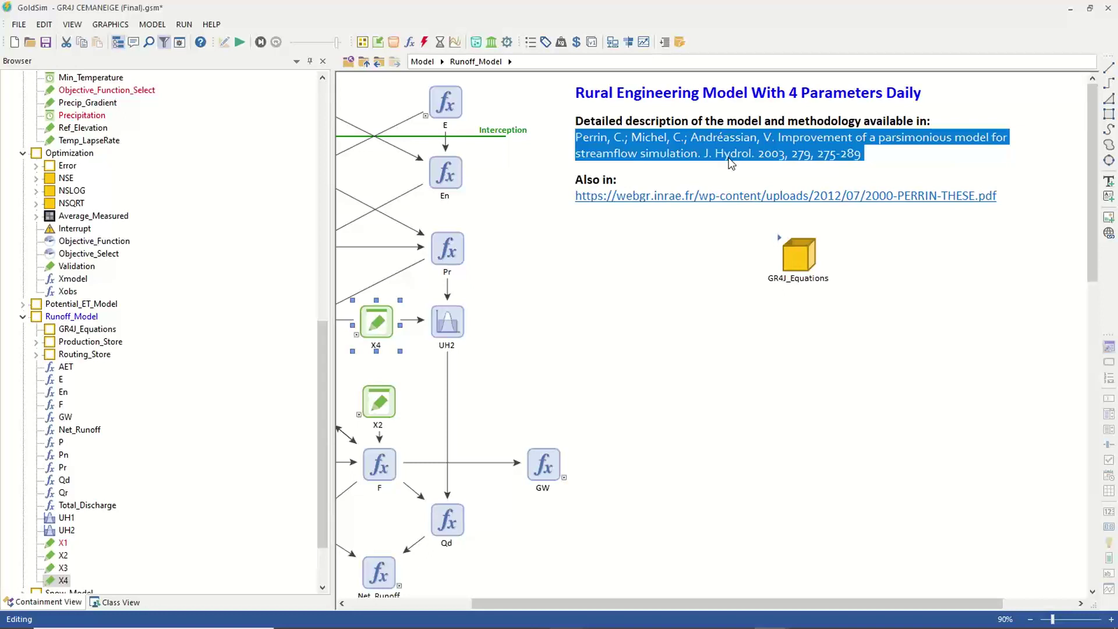
Step: Open the thesis PDF linked under "Also in:" in the web browser, skim its opening pages, and close it to return to GoldSim
{"action": "left_click", "coordinate": [628, 201]}
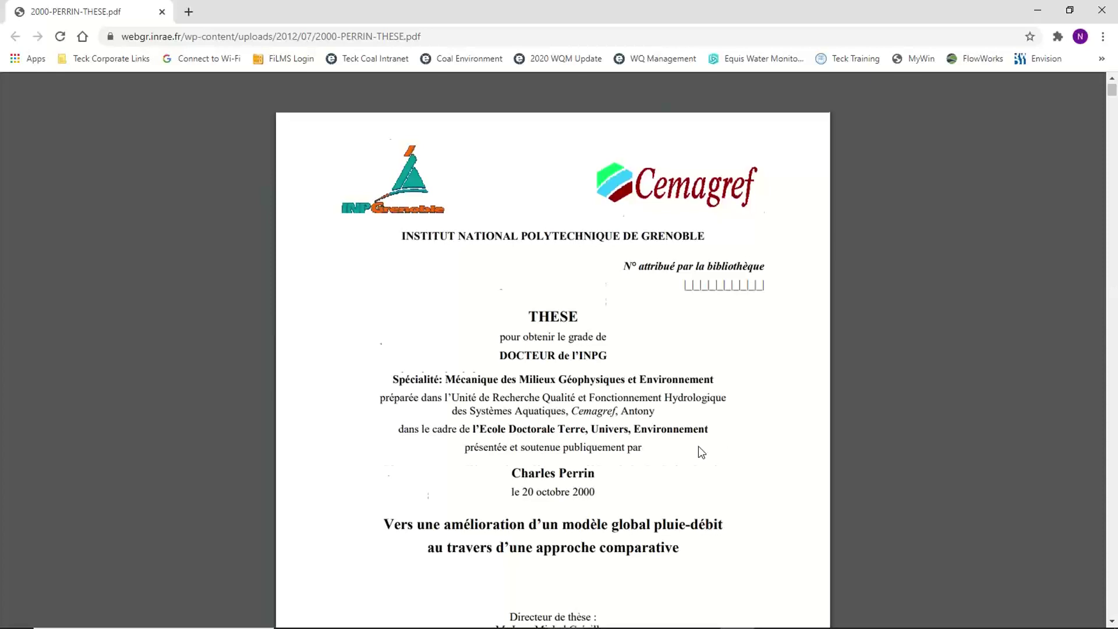
{"action": "scroll", "coordinate": [698, 448], "scroll_direction": "down", "scroll_amount": 2}
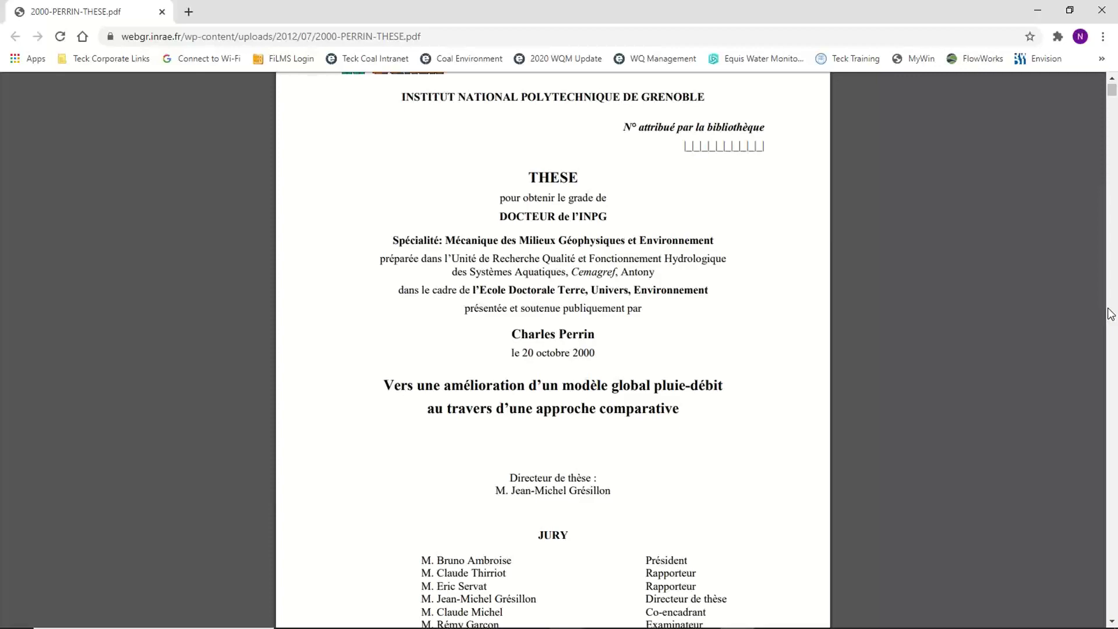
{"action": "scroll", "coordinate": [915, 356], "scroll_direction": "down", "scroll_amount": 8}
{"action": "scroll", "coordinate": [1112, 260], "scroll_direction": "down", "scroll_amount": 20}
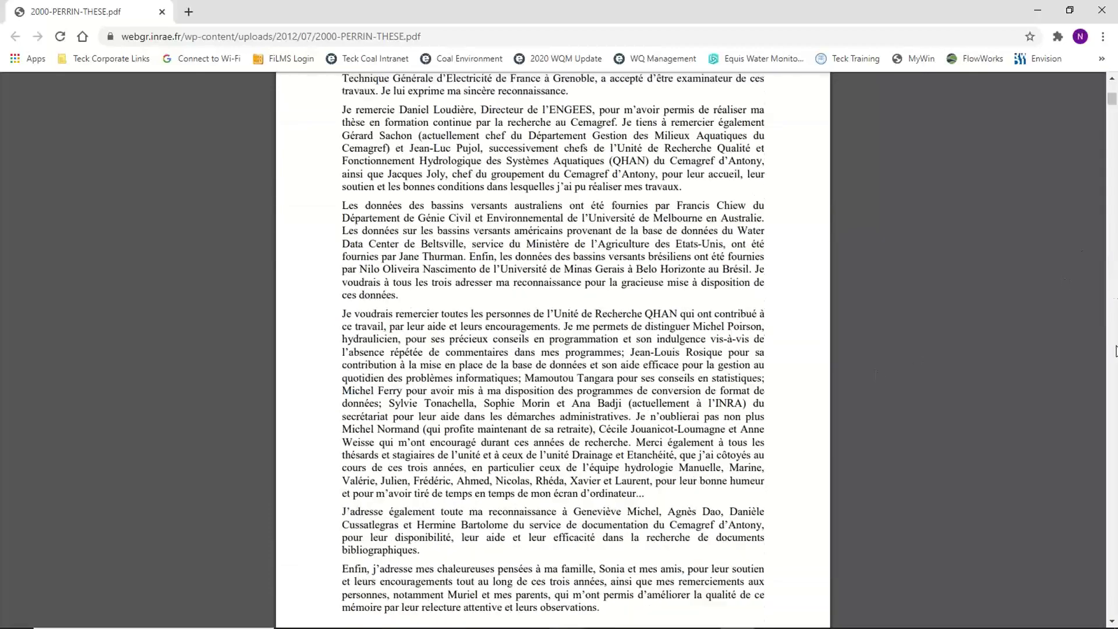
{"action": "scroll", "coordinate": [1075, 344], "scroll_direction": "down", "scroll_amount": 8}
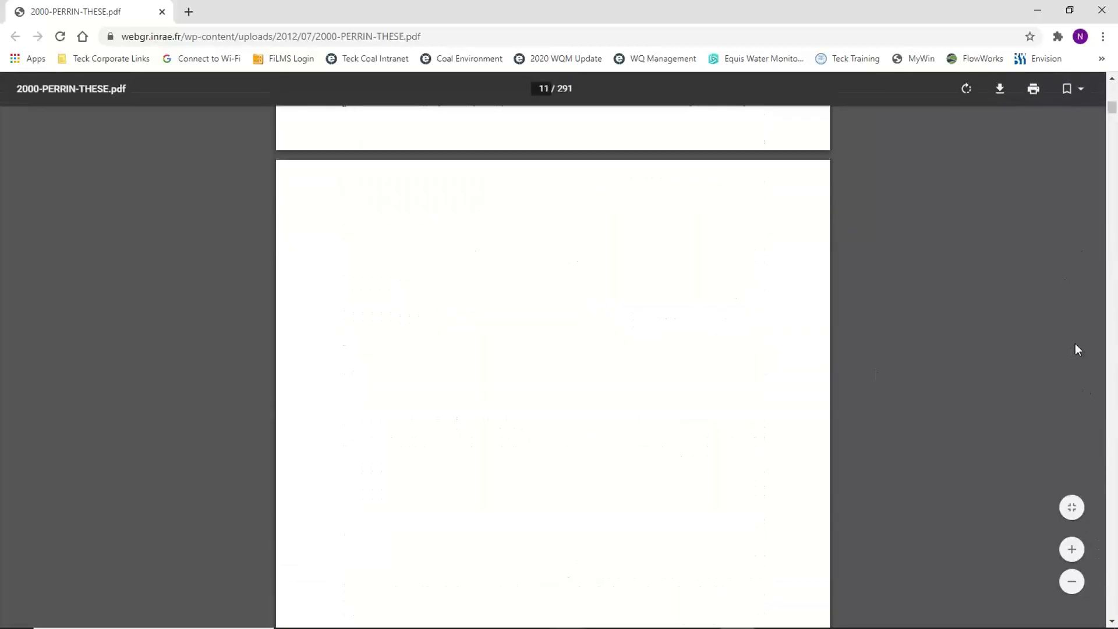
{"action": "scroll", "coordinate": [1075, 344], "scroll_direction": "up", "scroll_amount": 15}
{"action": "scroll", "coordinate": [1074, 350], "scroll_direction": "up", "scroll_amount": 15}
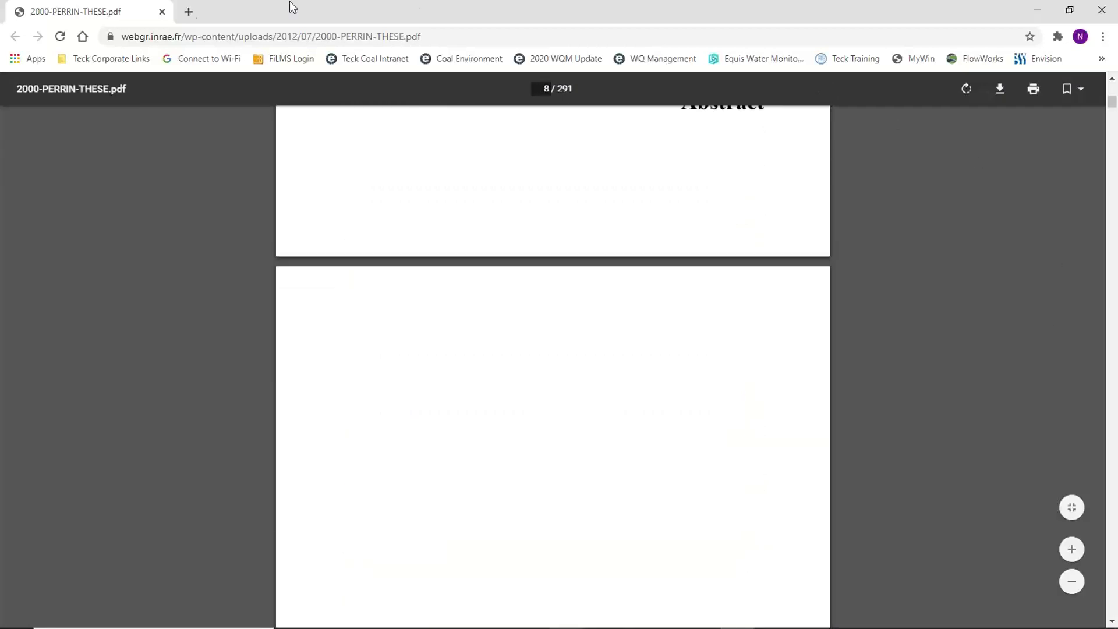
{"action": "left_click", "coordinate": [163, 12]}
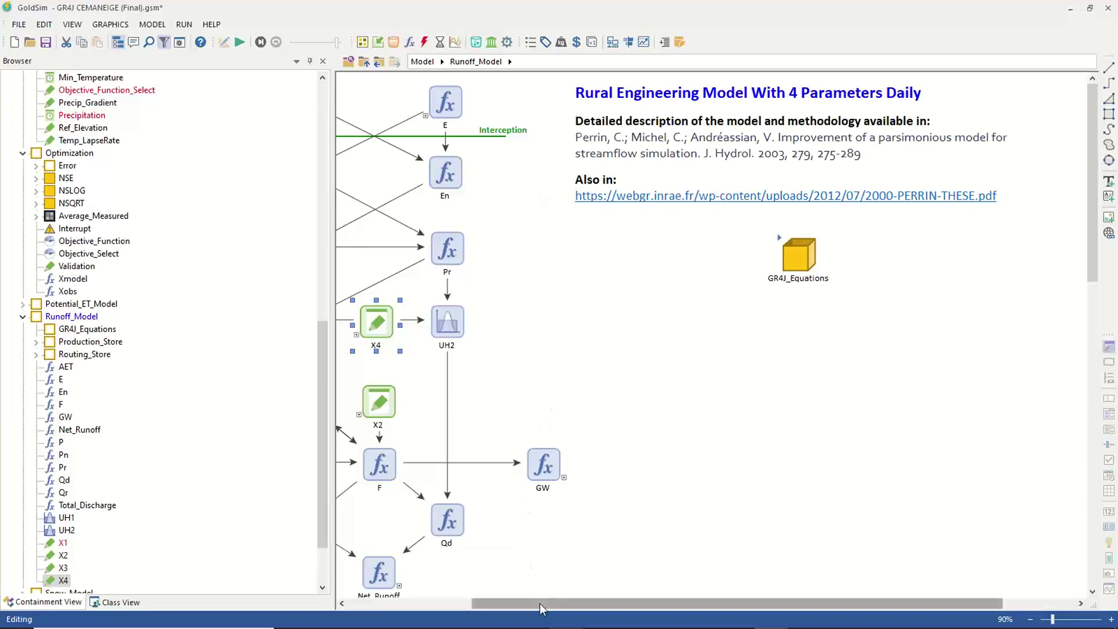
{"action": "left_click_drag", "start_coordinate": [539, 603], "coordinate": [362, 591]}
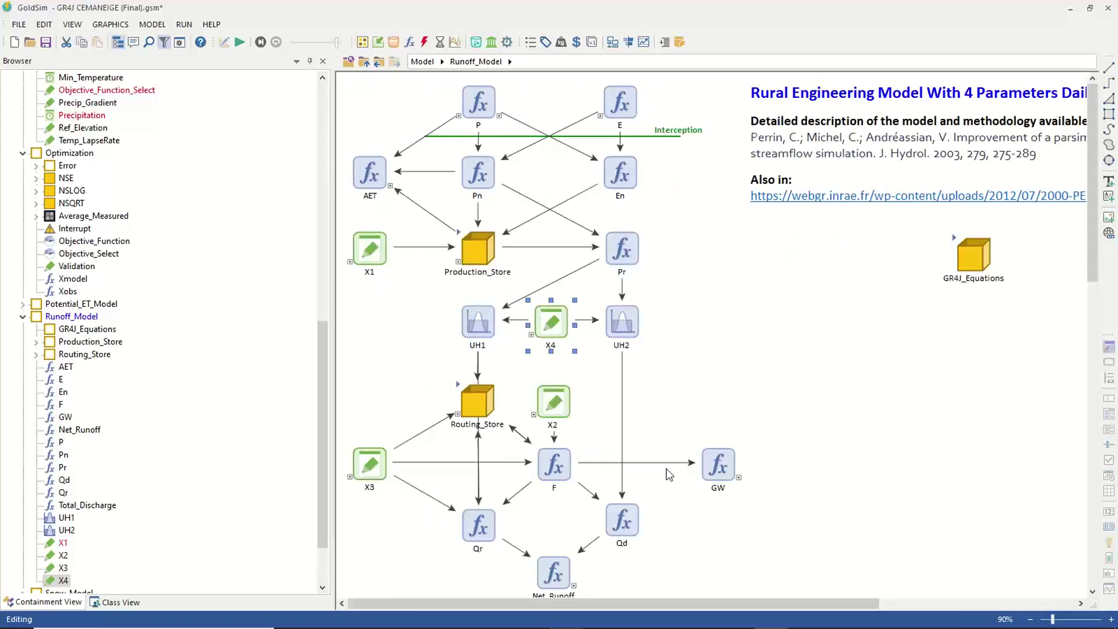
{"action": "scroll", "coordinate": [666, 468], "scroll_direction": "down", "scroll_amount": 1}
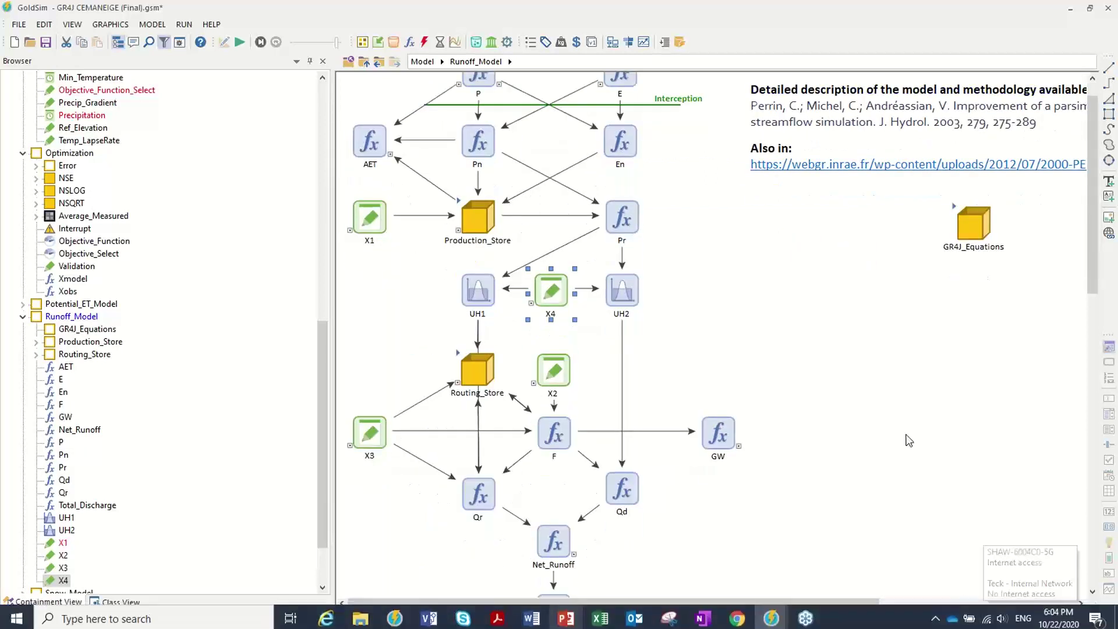
{"action": "scroll", "coordinate": [909, 441], "scroll_direction": "up", "scroll_amount": 1}
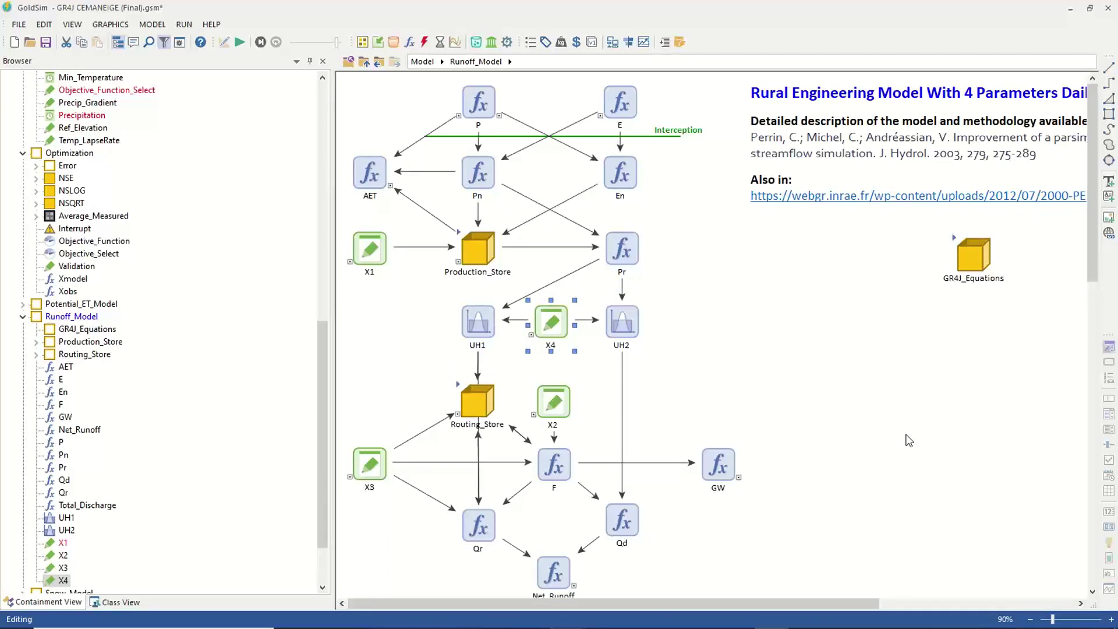